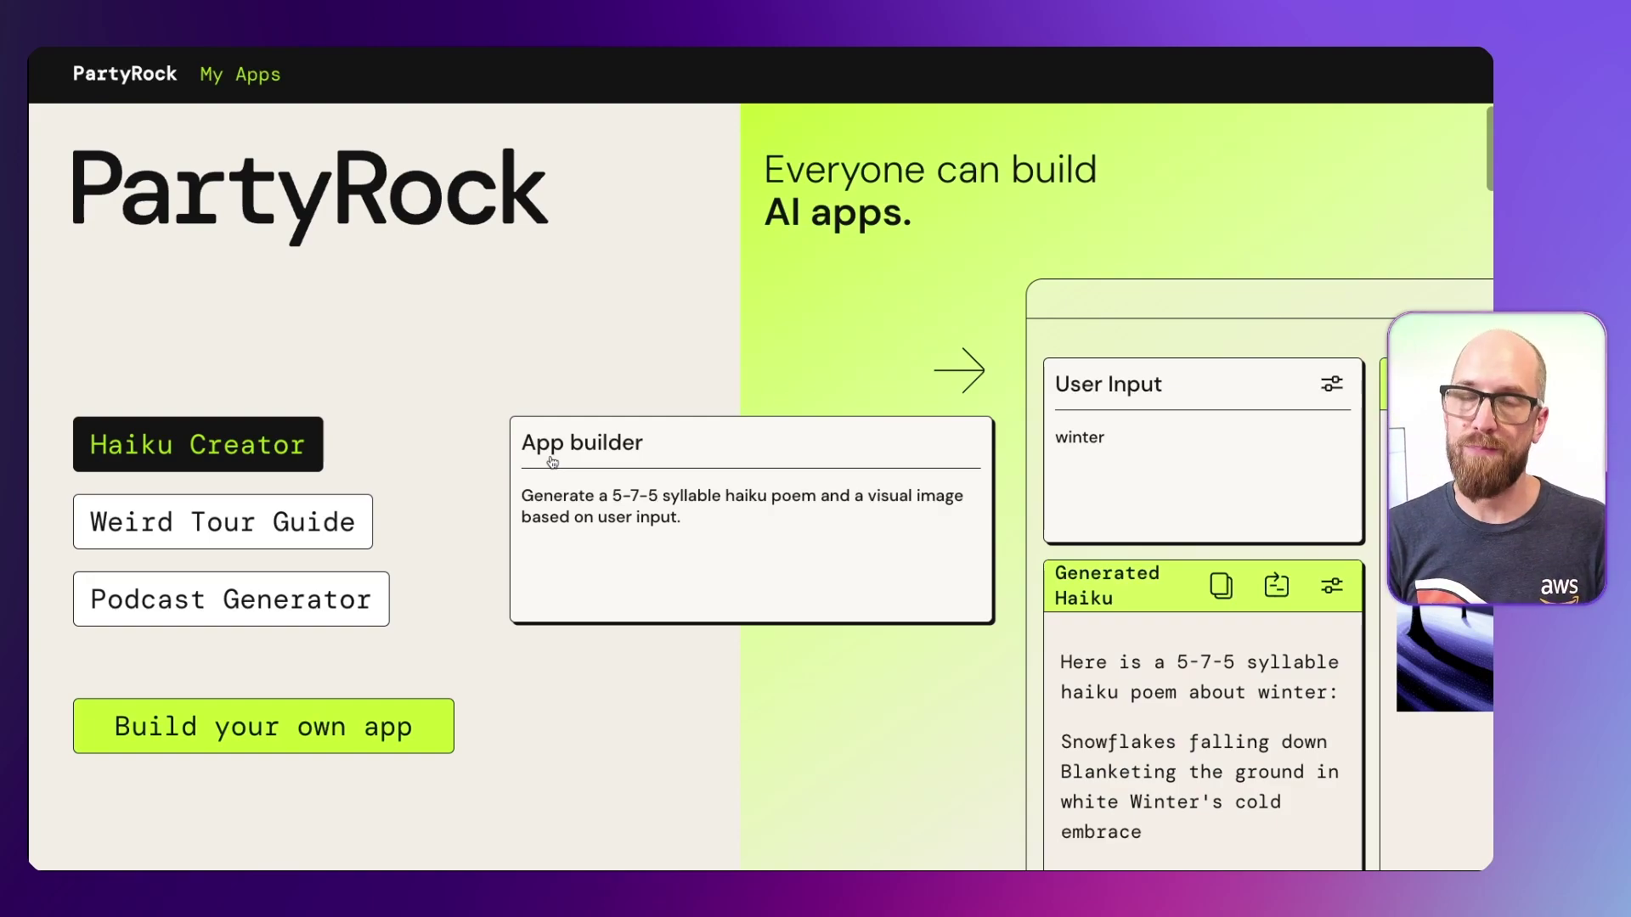
Build a new app by generating it from the prompt 'What is my pet's super hero name?'
click(345, 751)
click(437, 396)
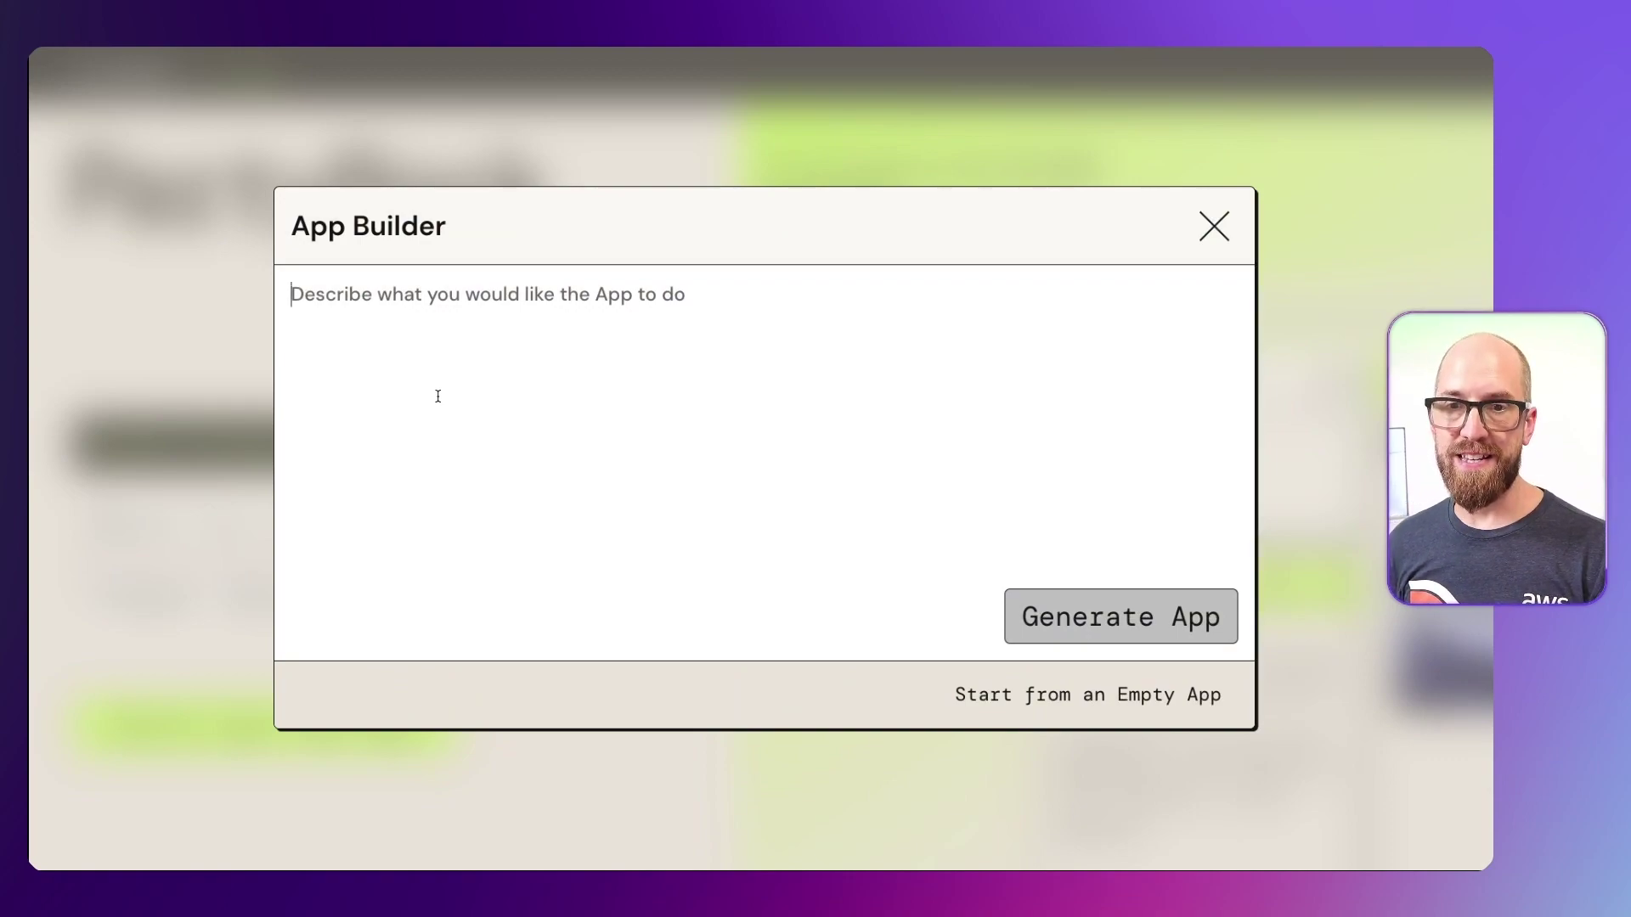
text(What is my pet's super hero name?)
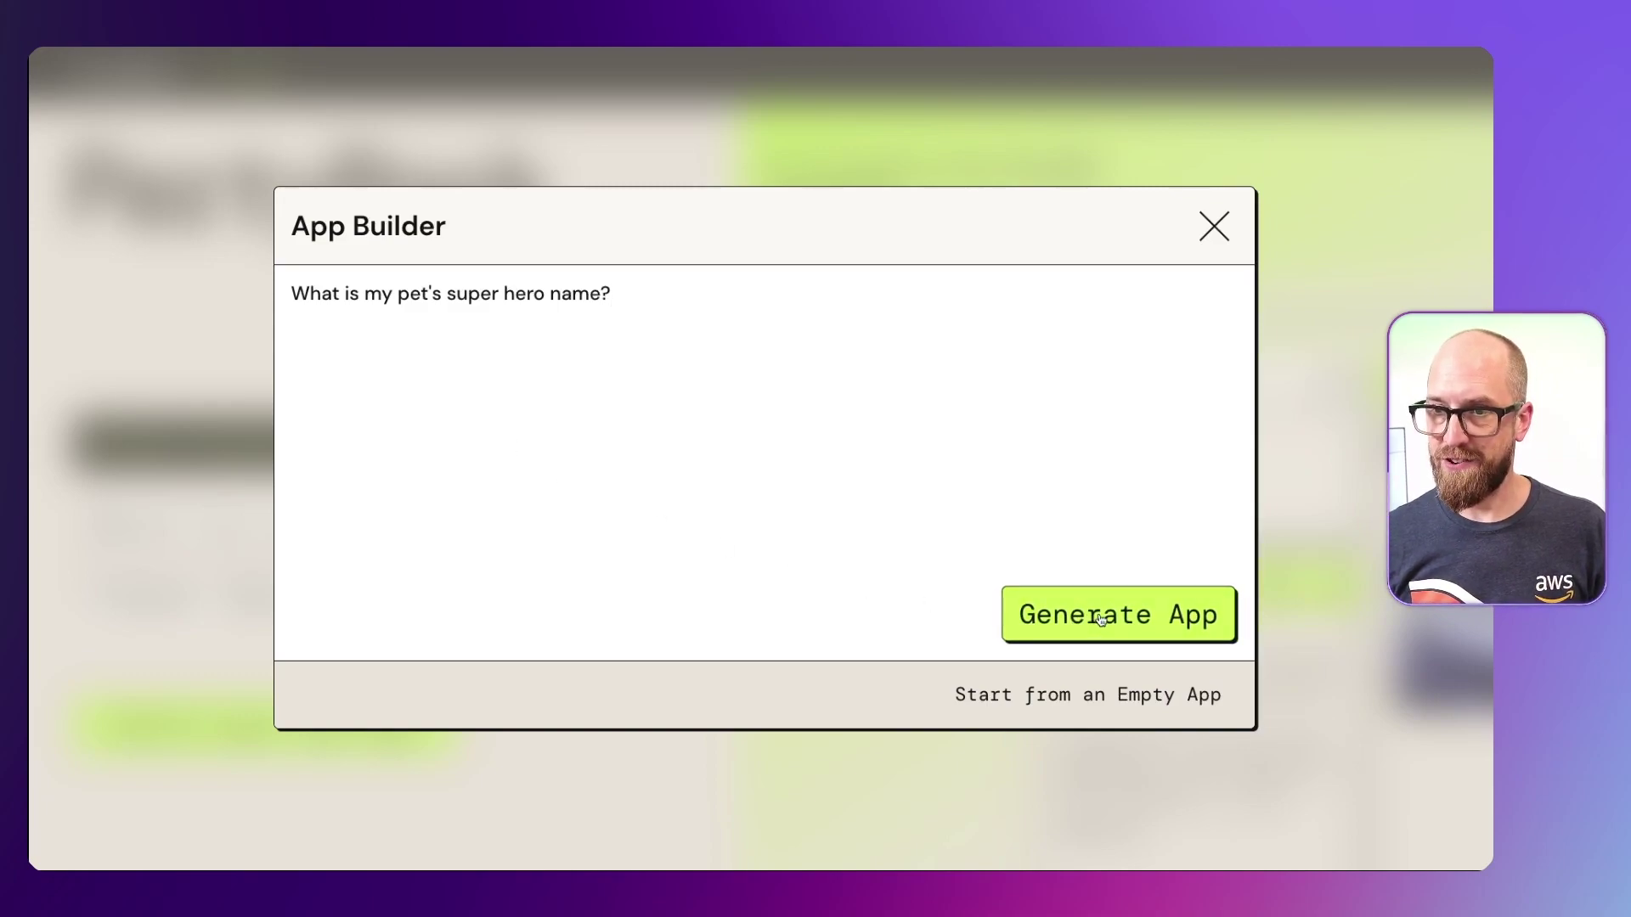
click(1045, 617)
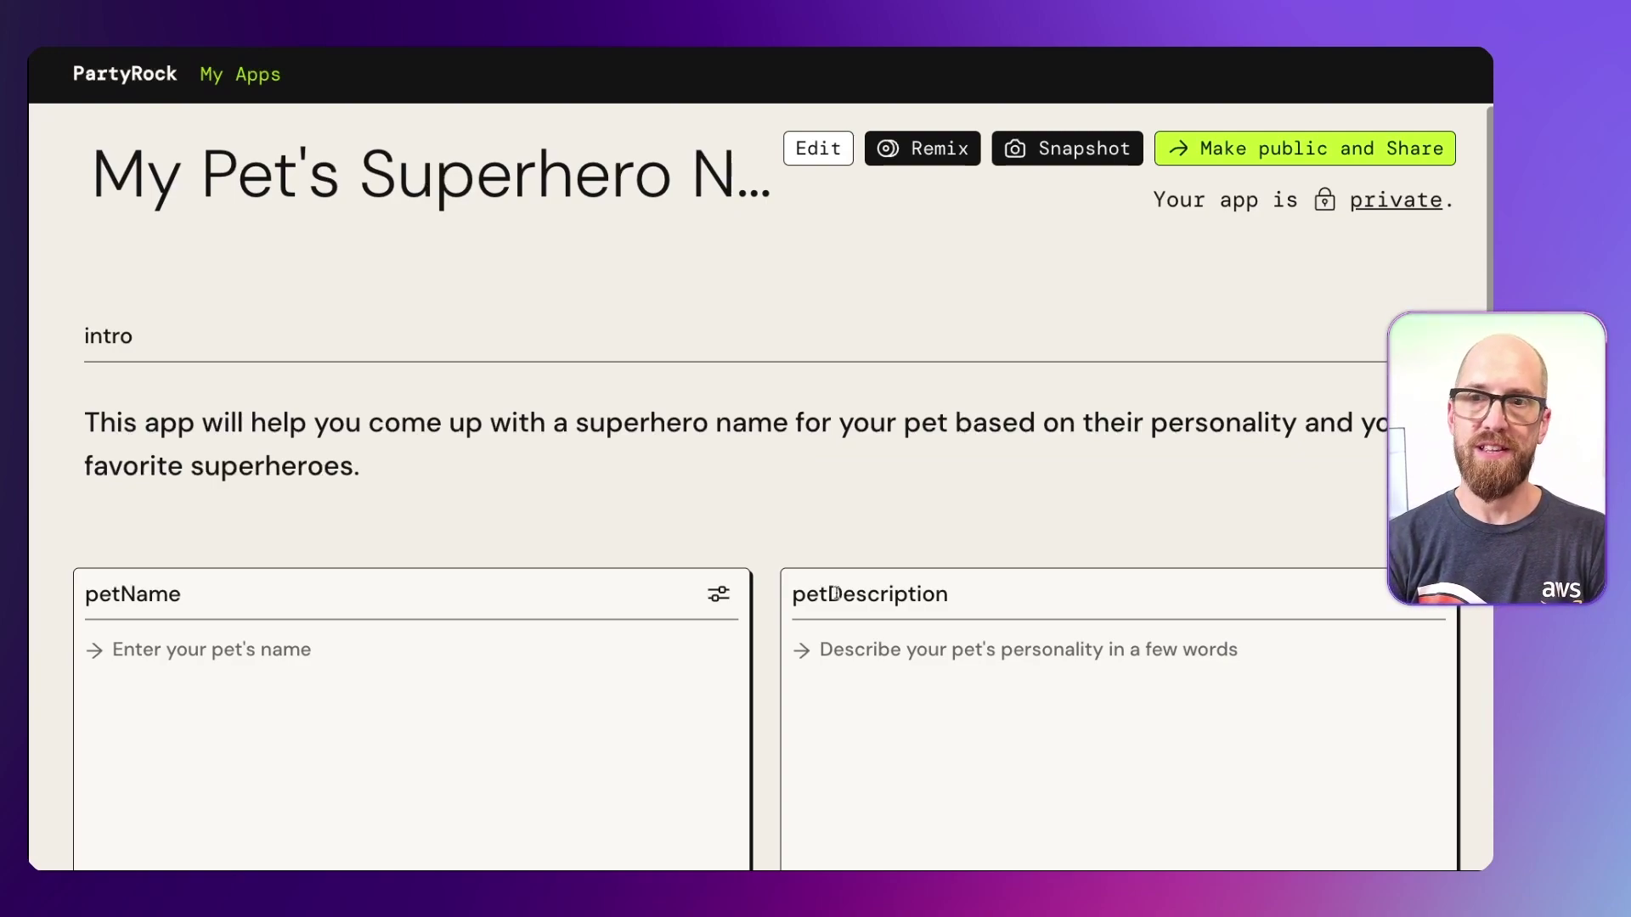
key(ctrl+minus)
key(ctrl+minus)
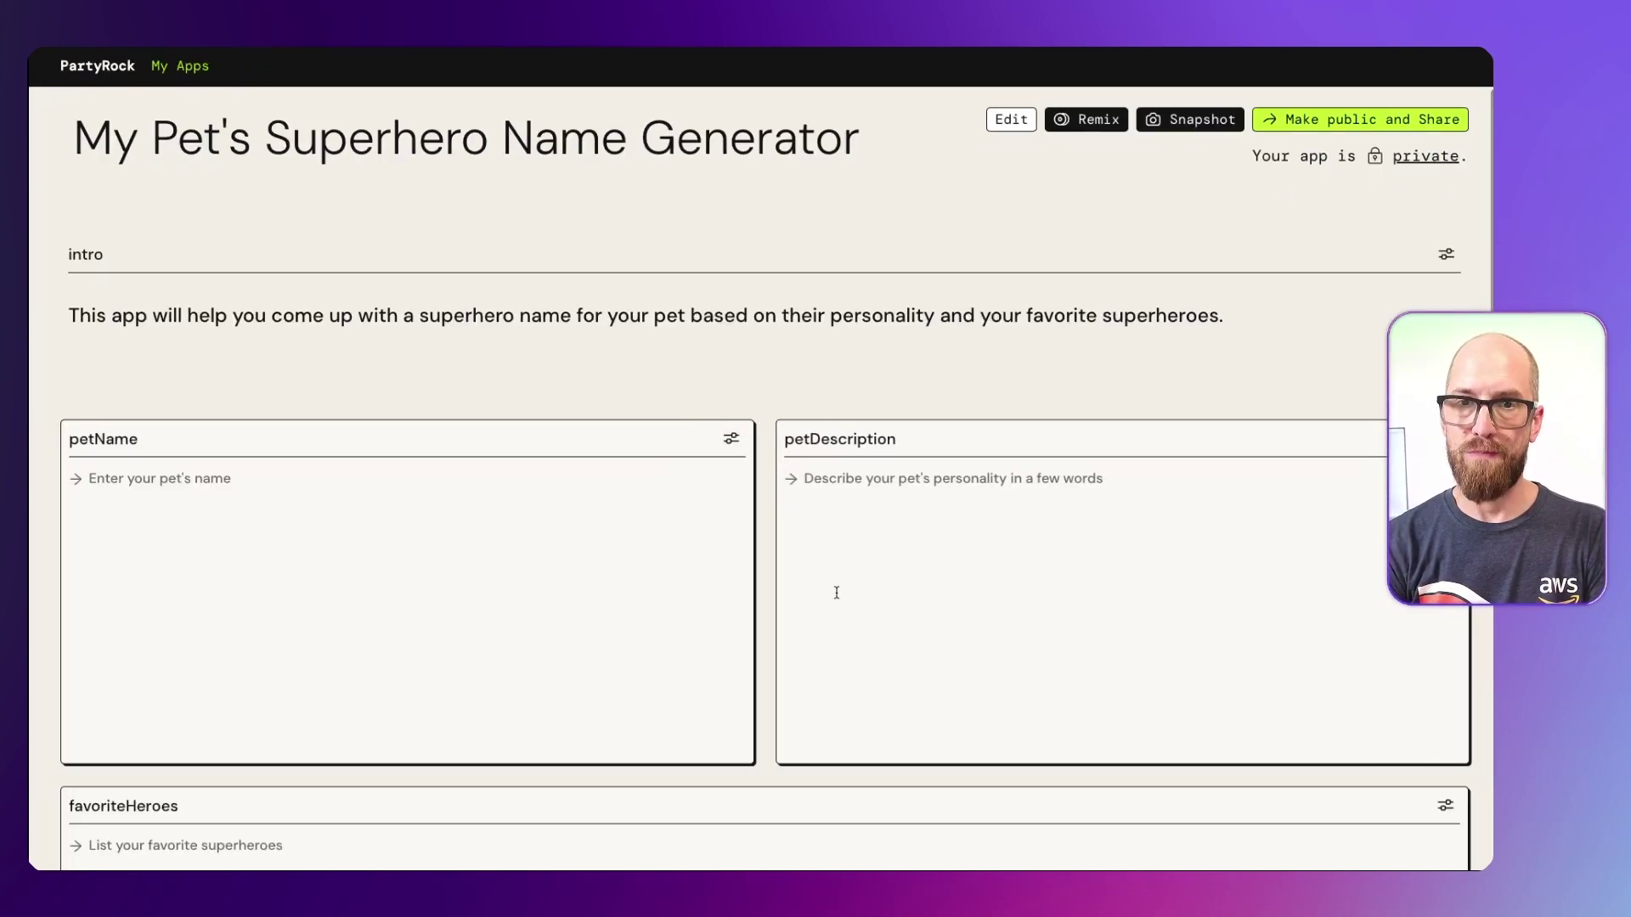
key(ctrl+plus)
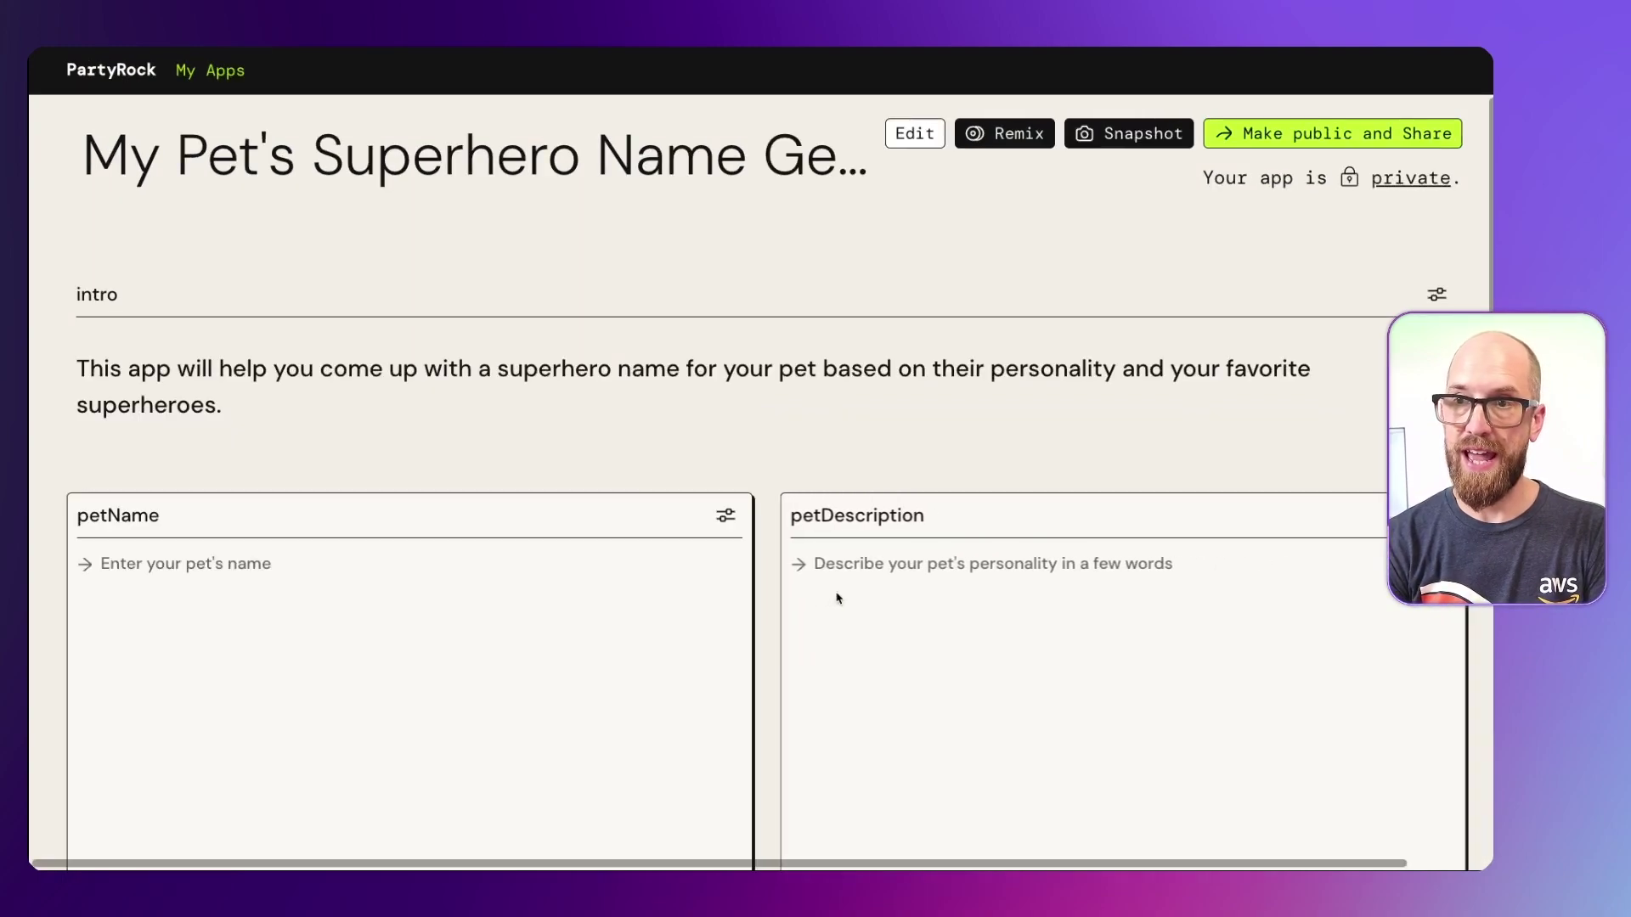
key(ctrl+plus)
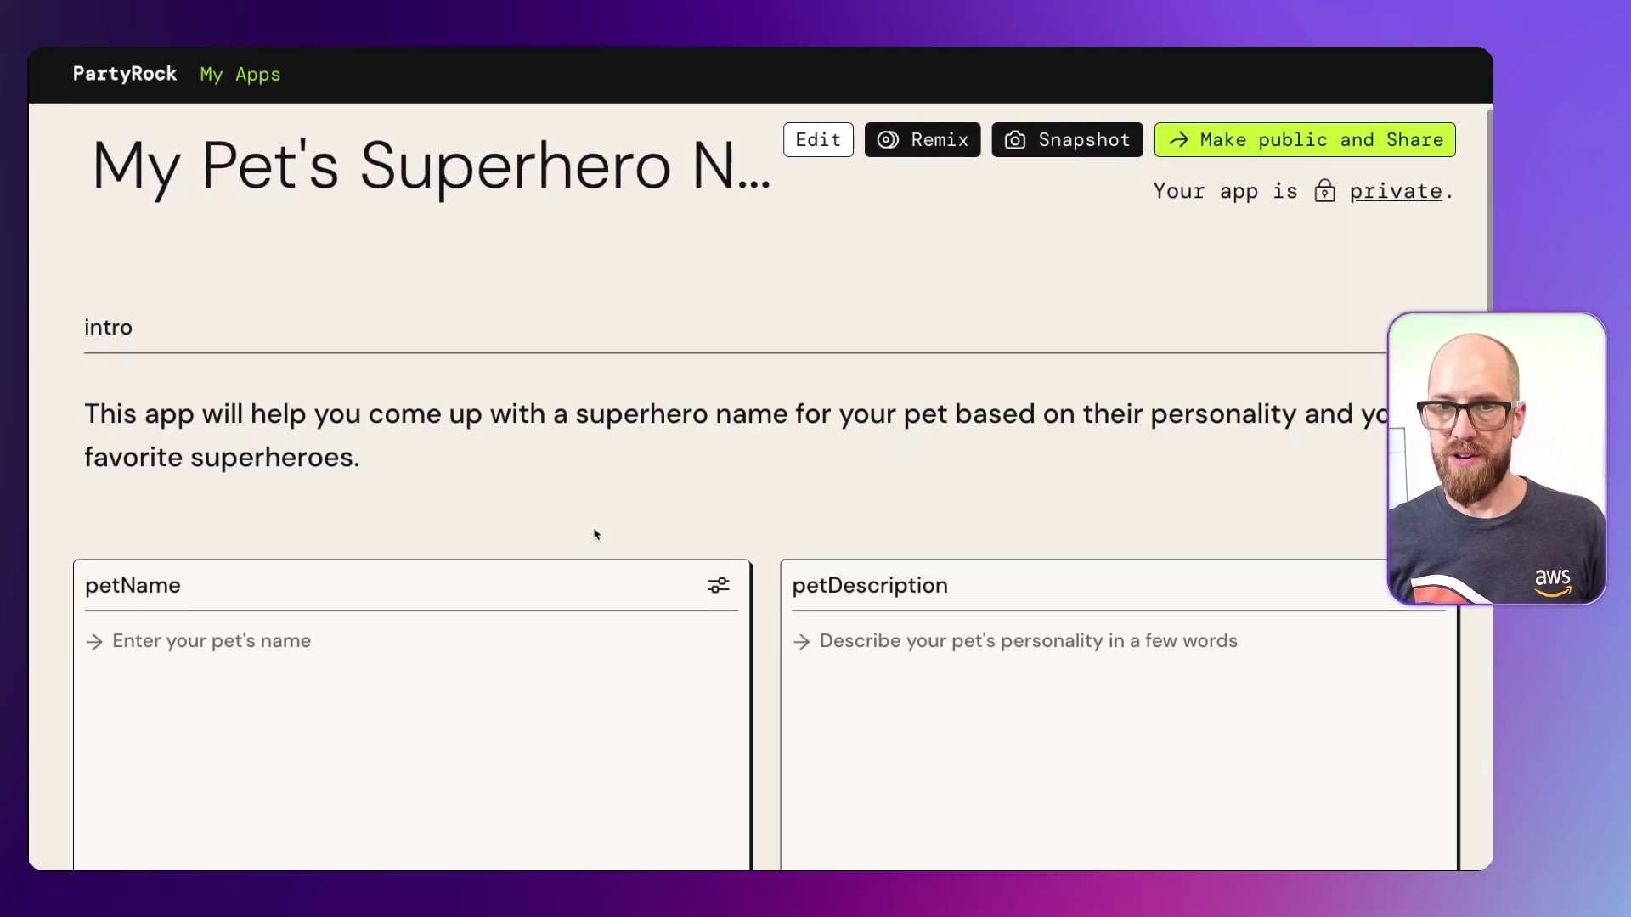
scroll(595, 536, down, 1)
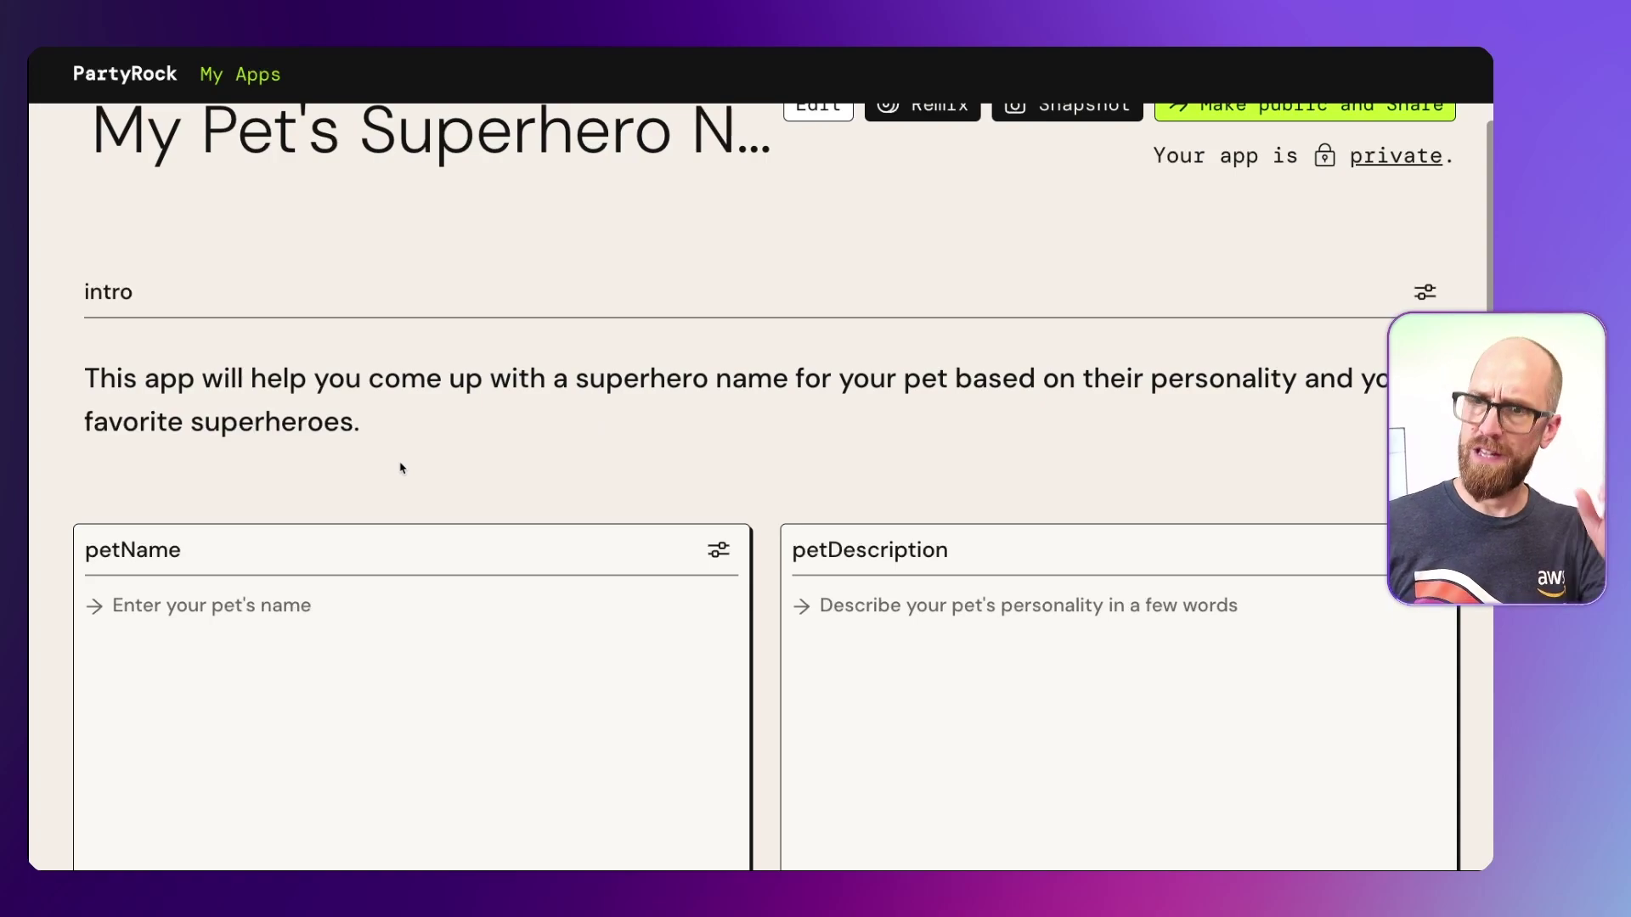
scroll(402, 468, down, 2)
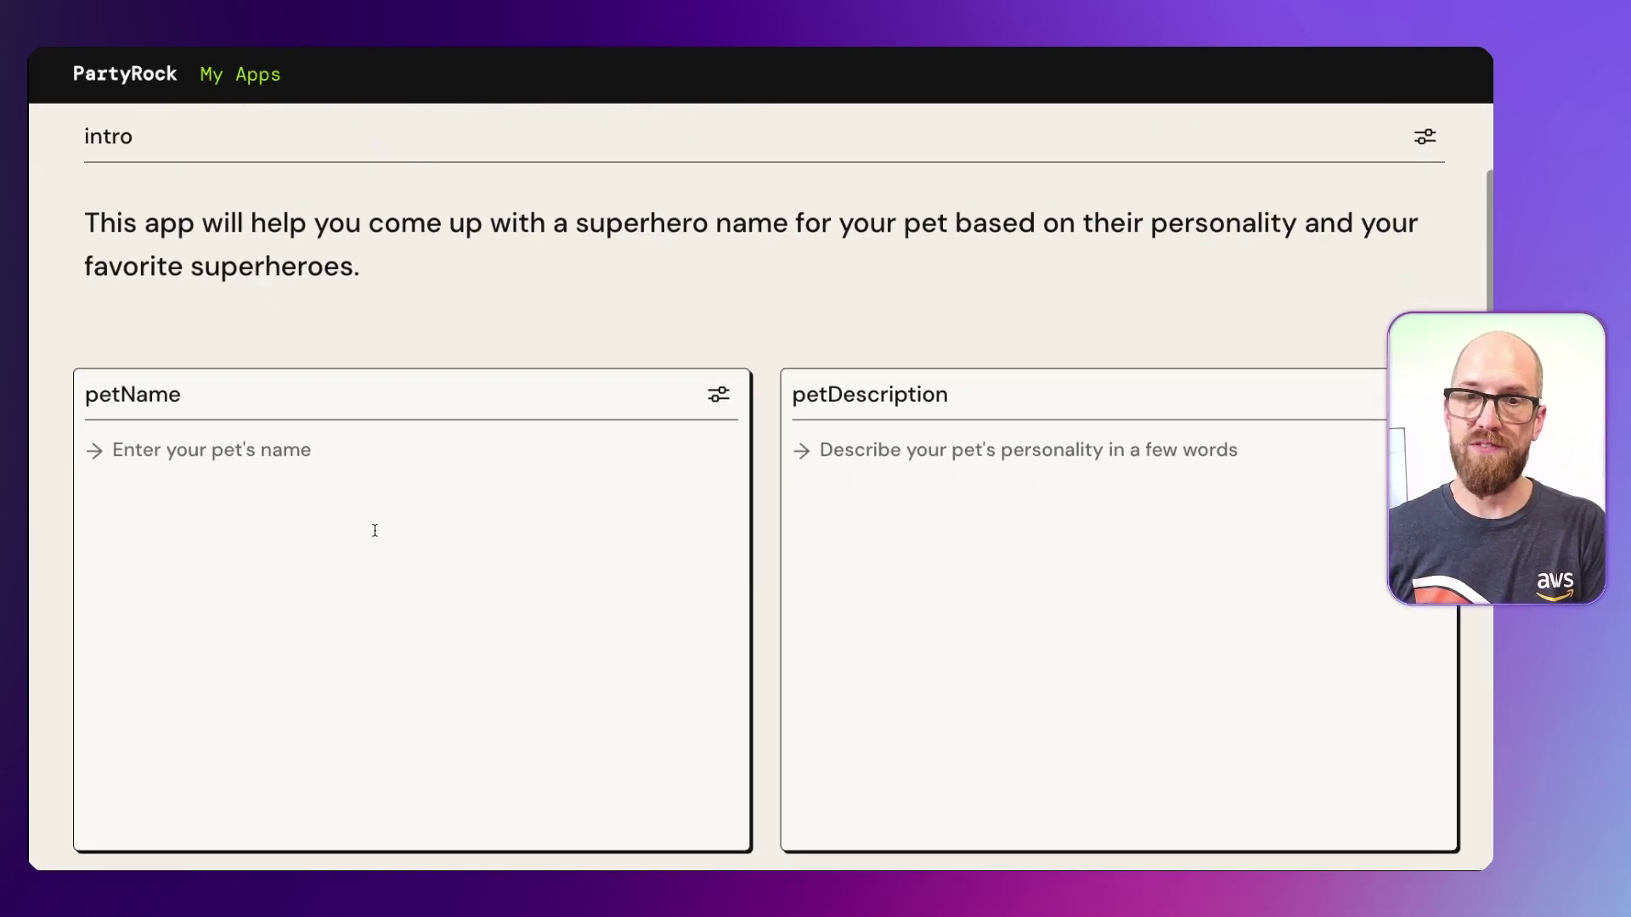
scroll(375, 530, down, 1)
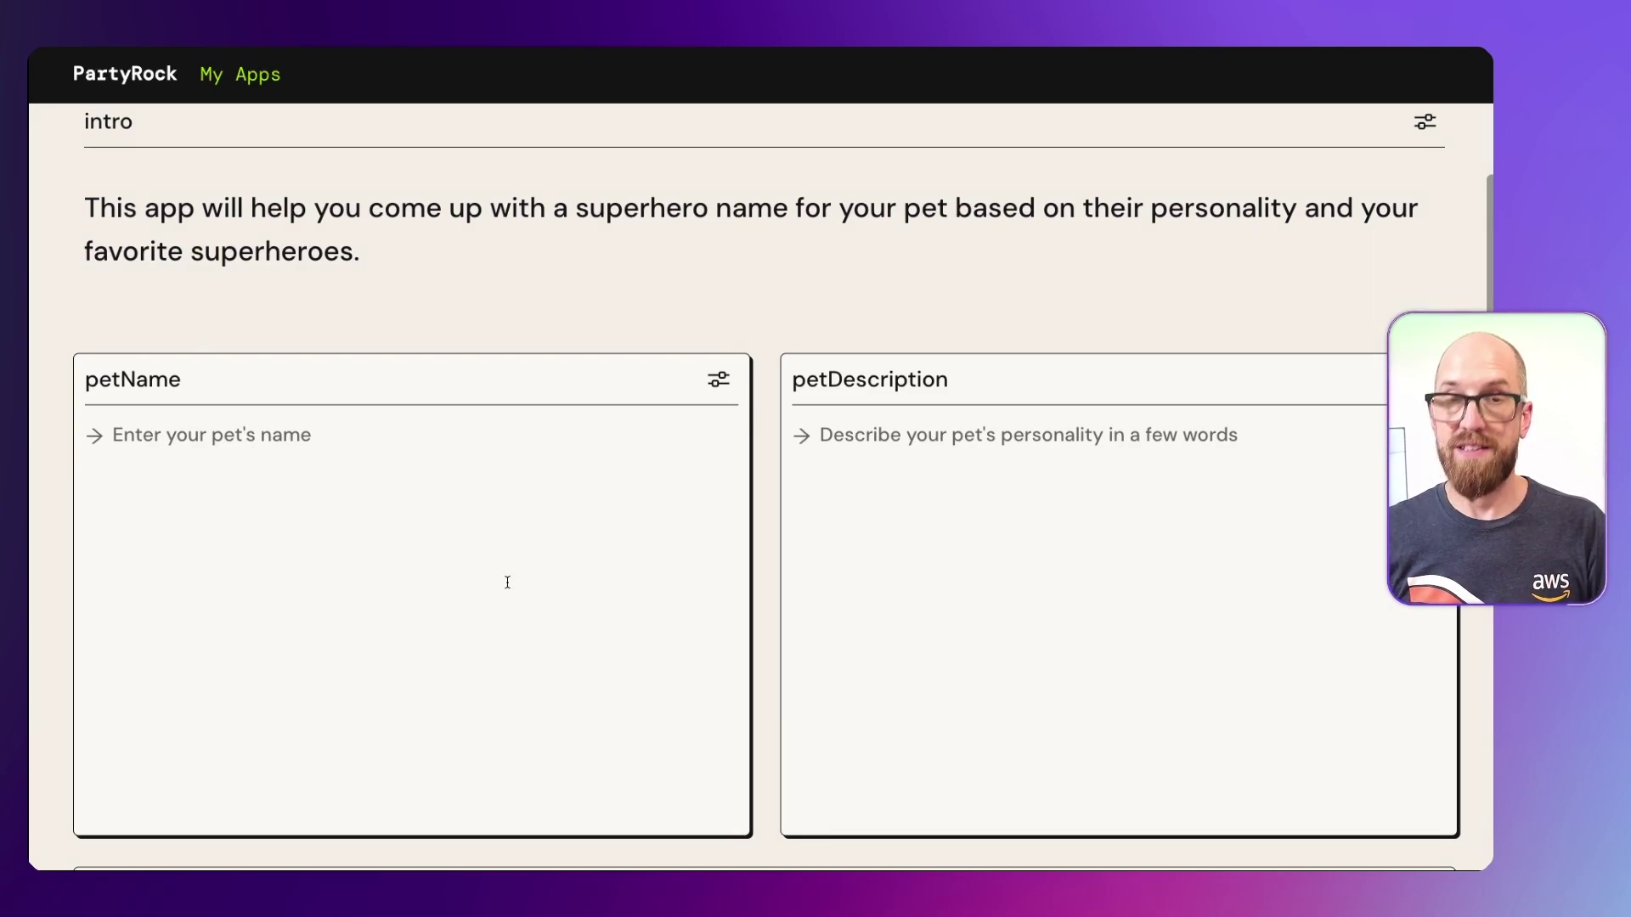
Enter petName 'Sparky', petDescription 'a poodle dog' and favoriteHeroes 'the flash, spiderman'
click(382, 563)
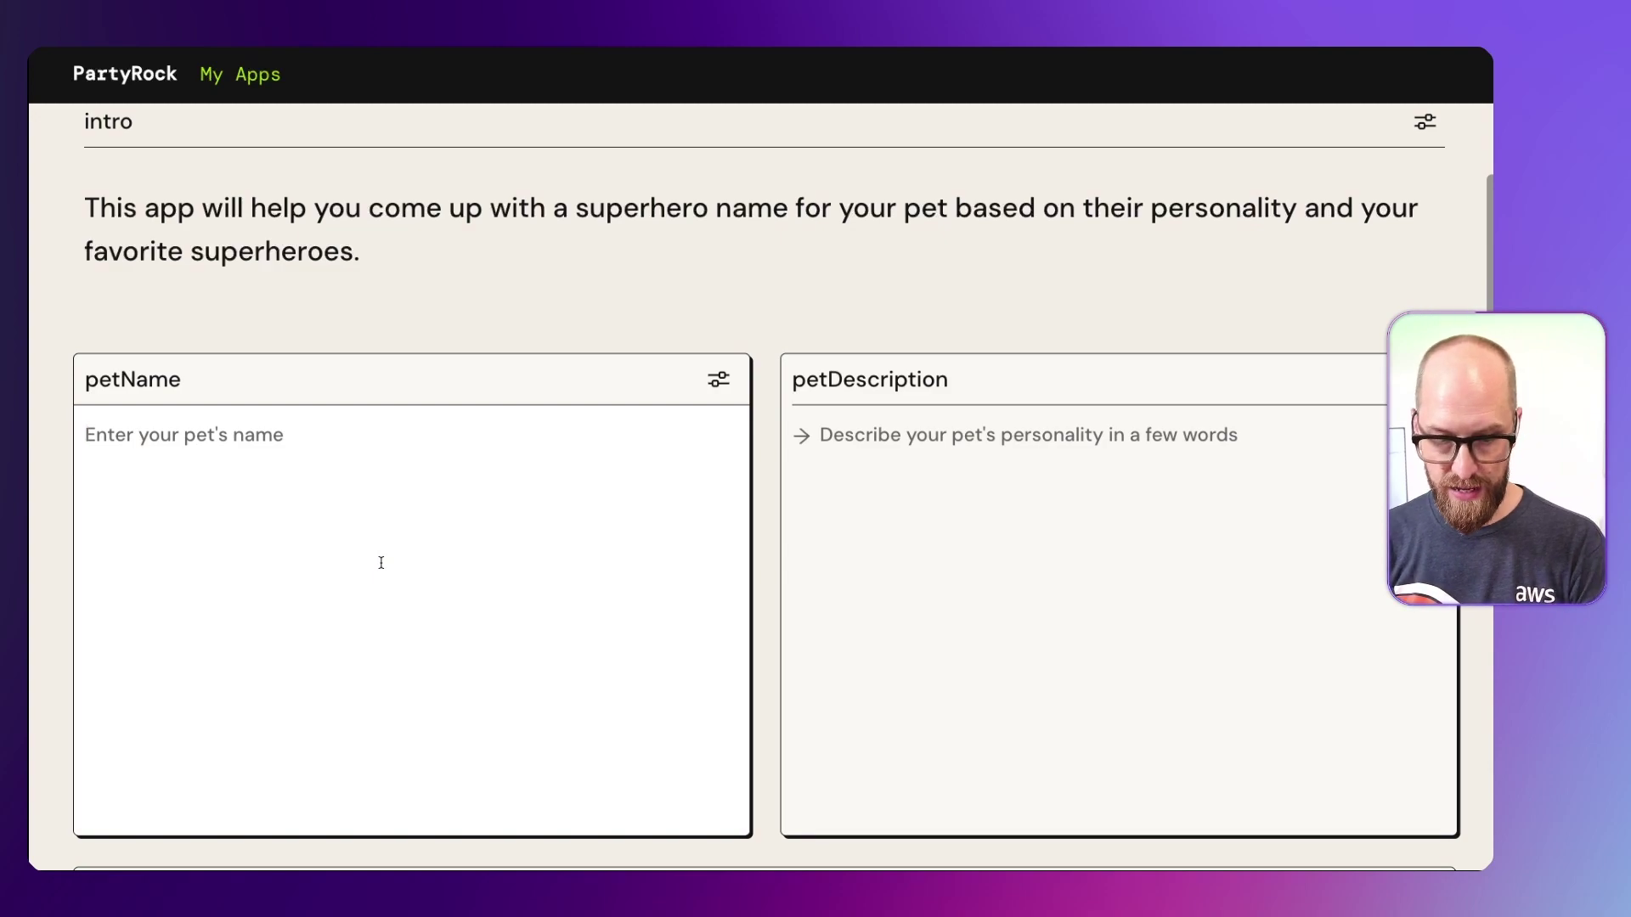
text(Sparky)
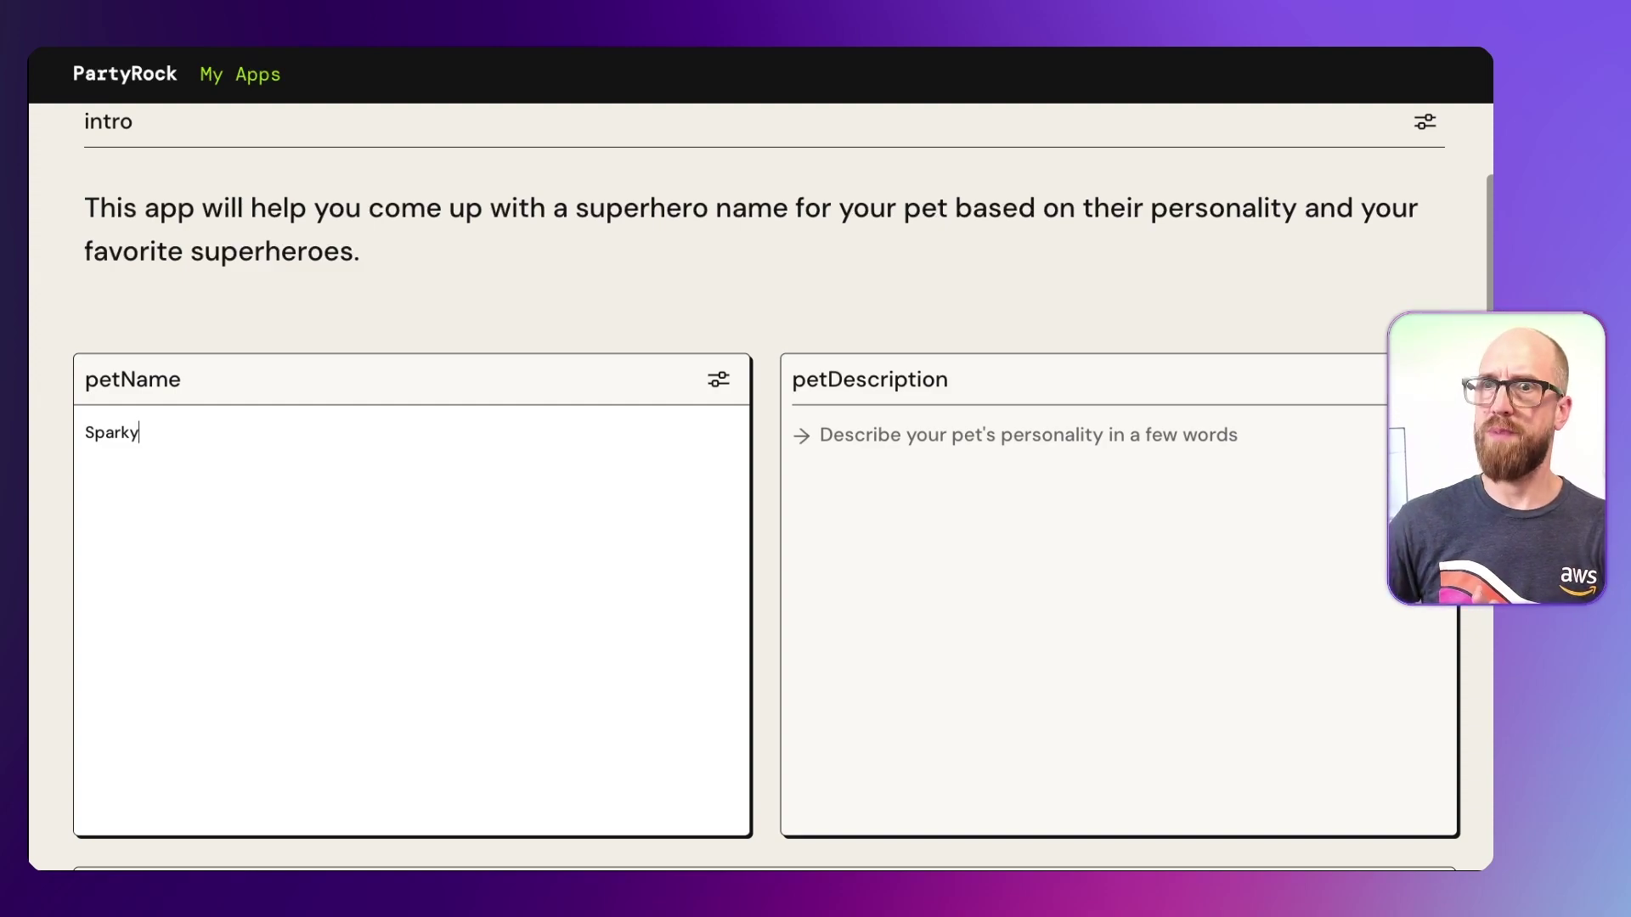
click(920, 538)
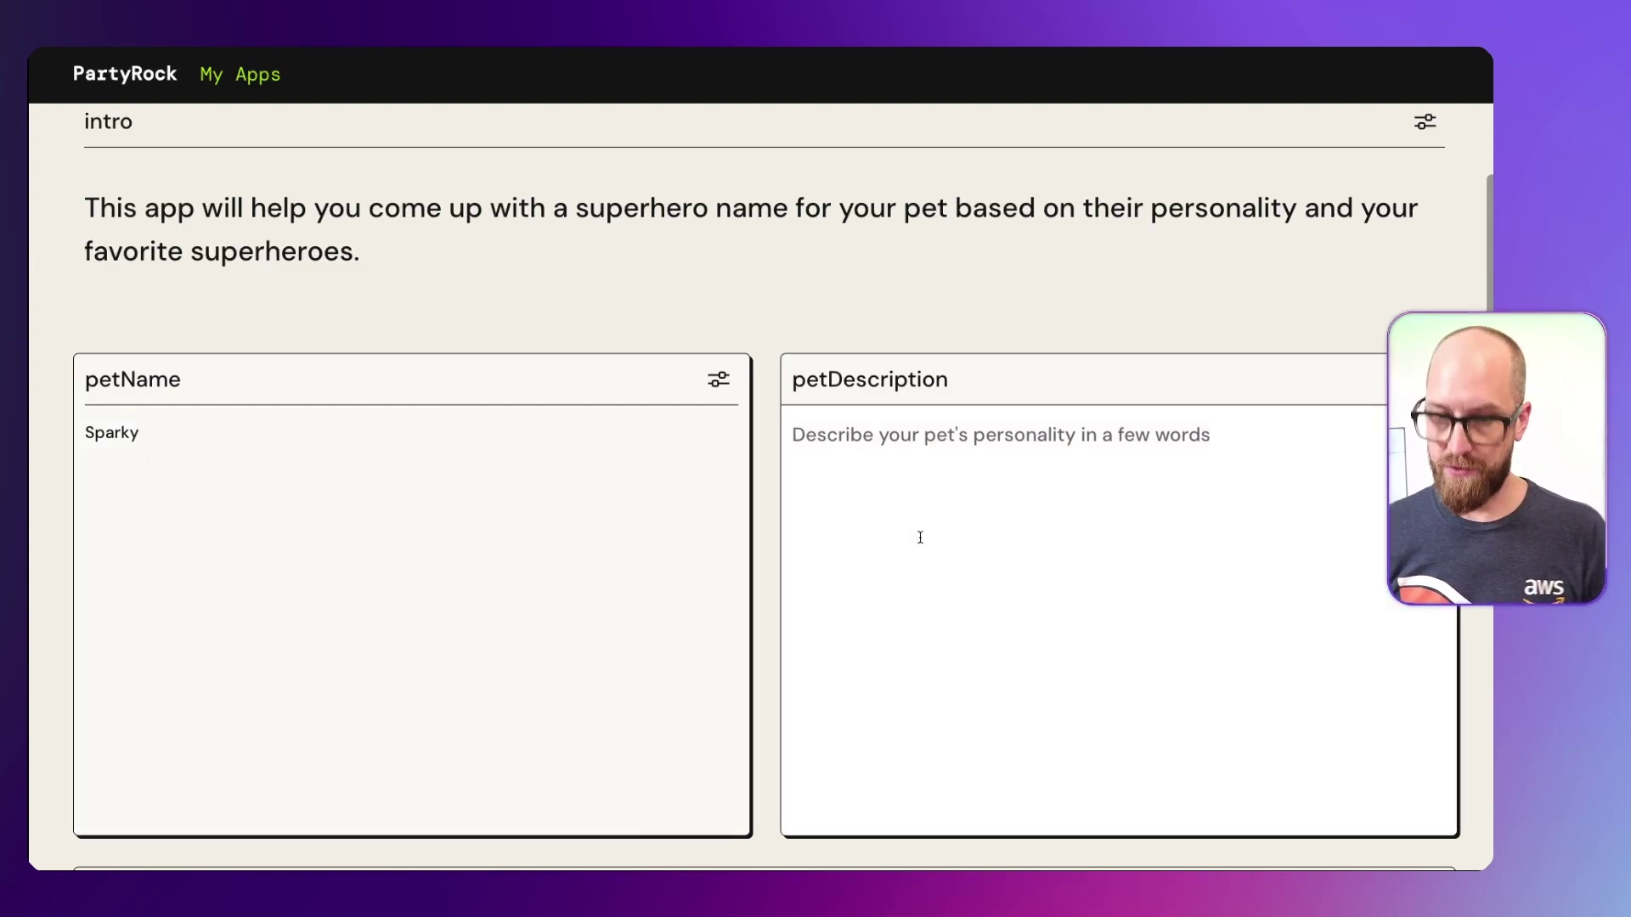
text(a poodle dog)
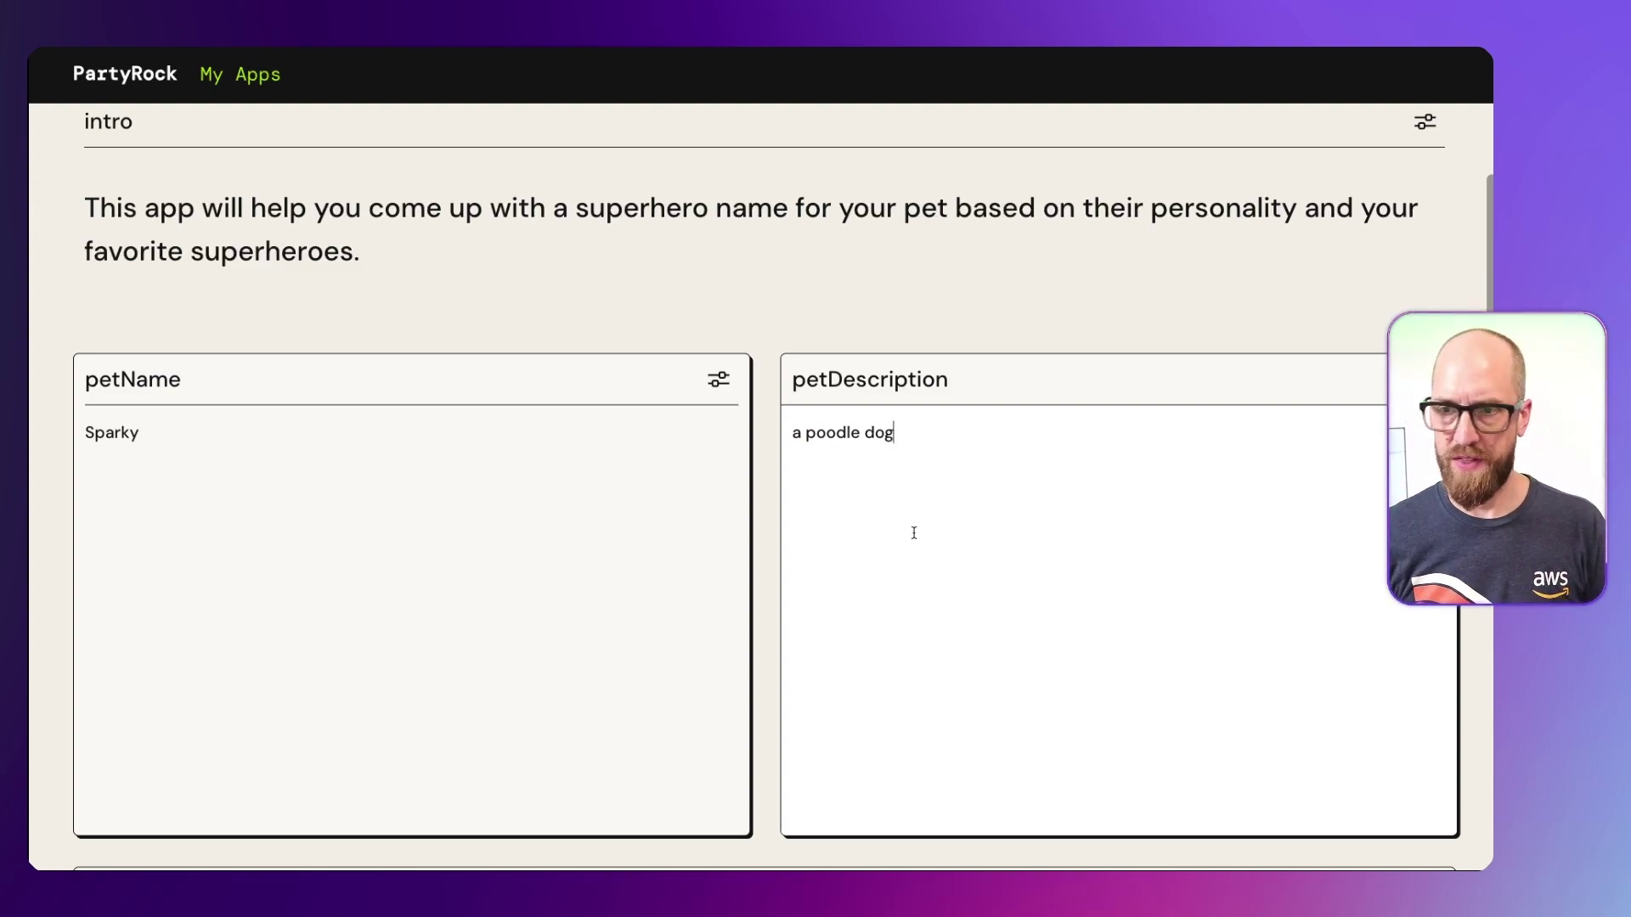
scroll(761, 627, down, 5)
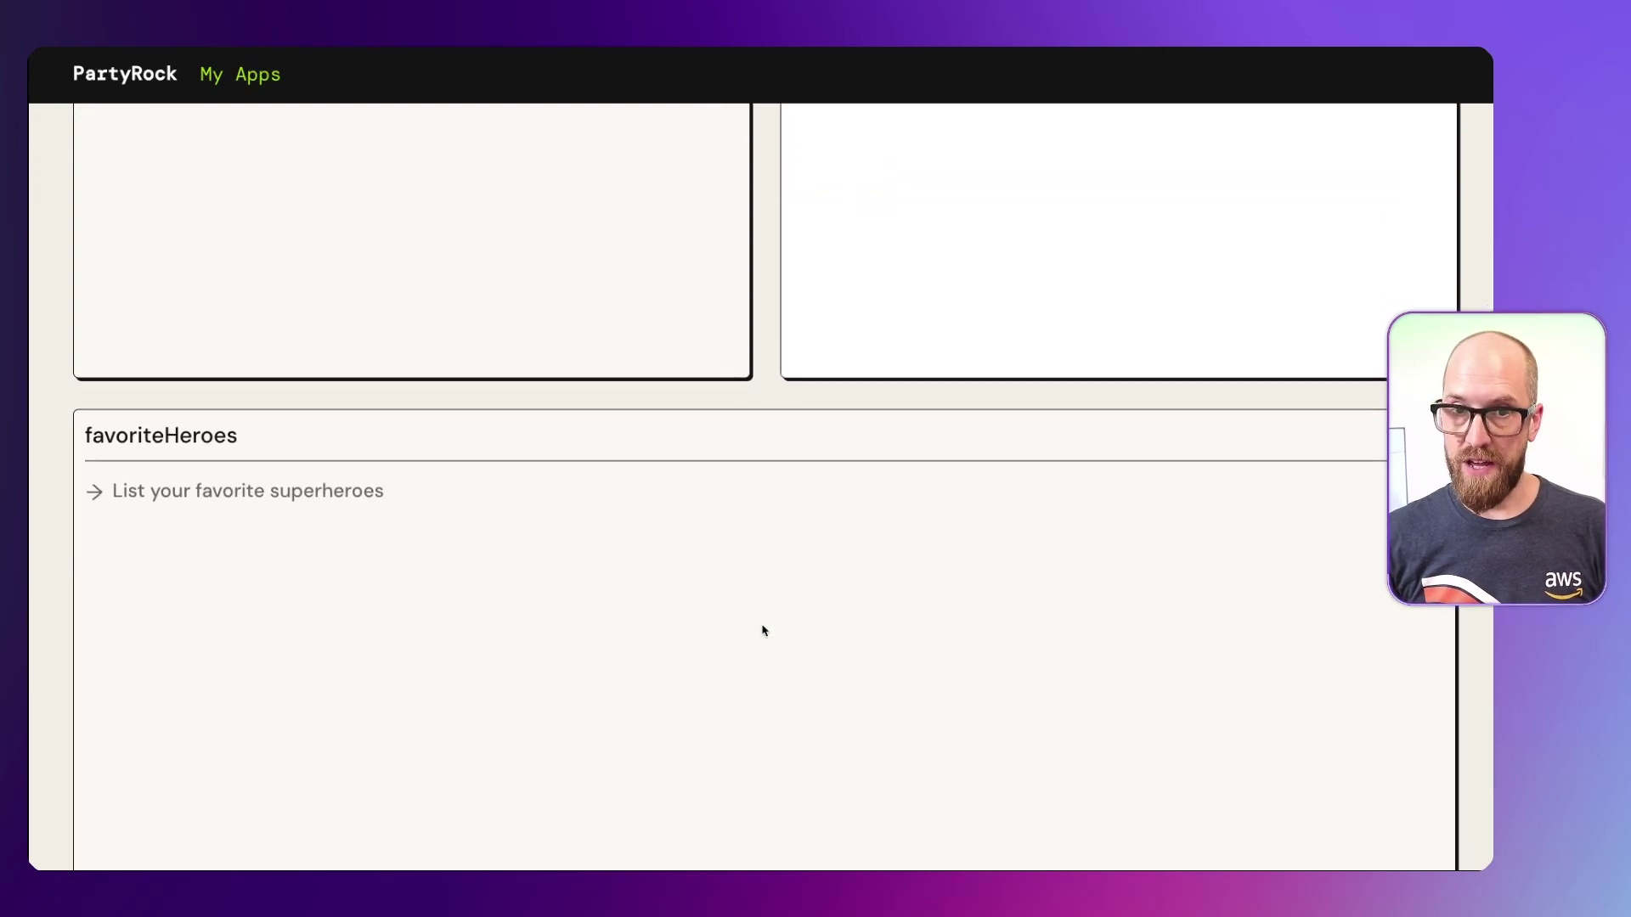
click(505, 533)
text(the flash)
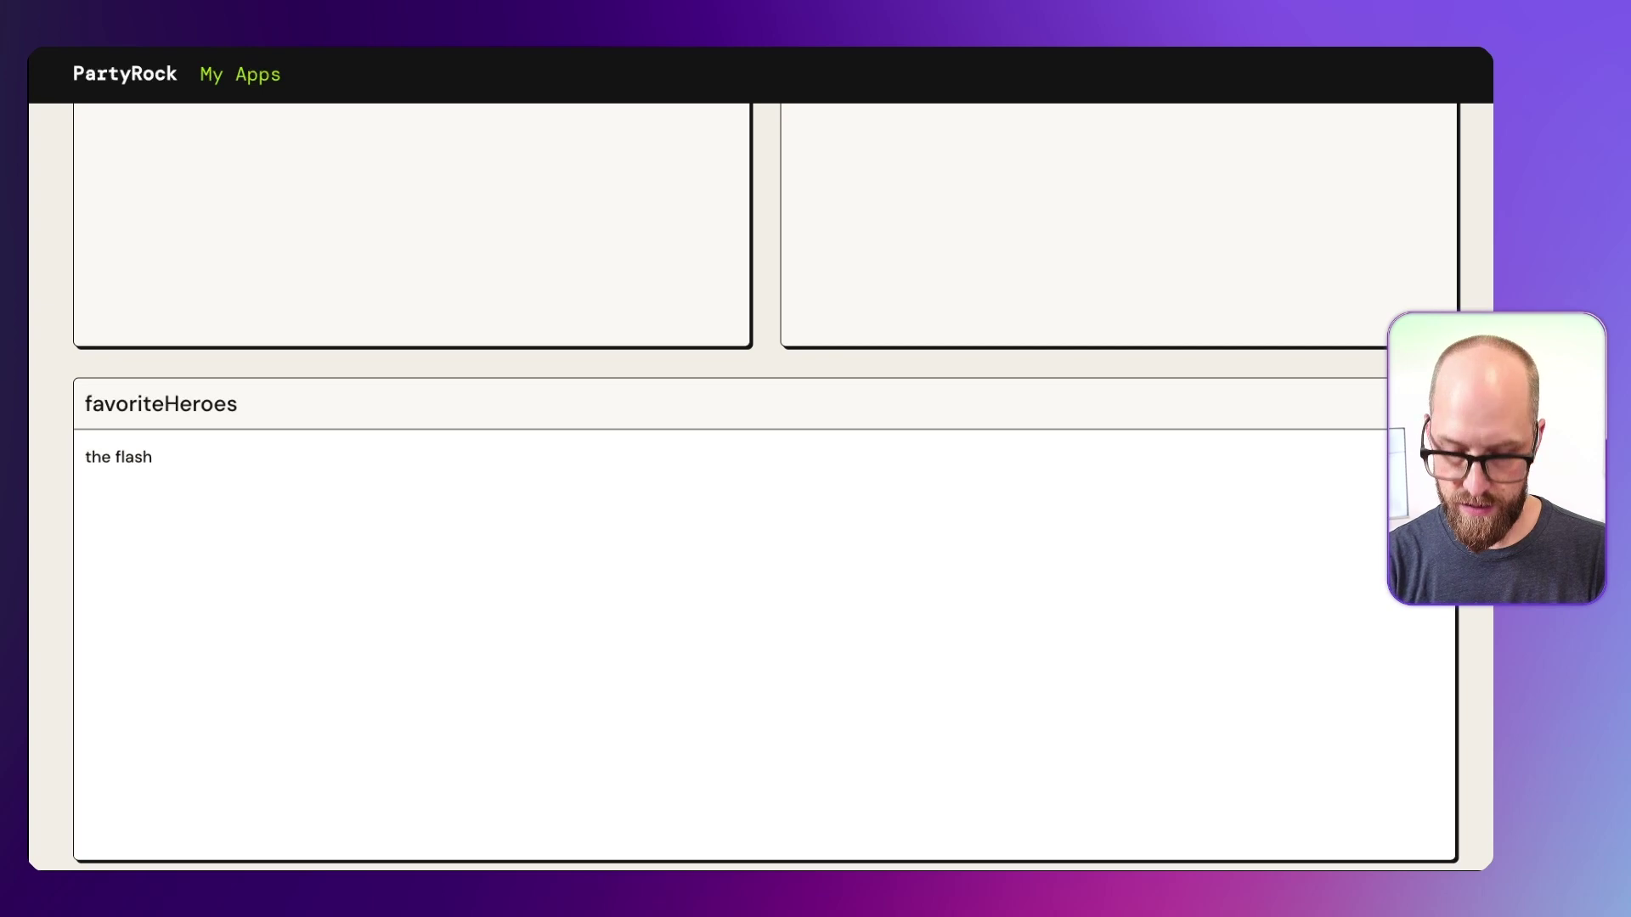
text(, )
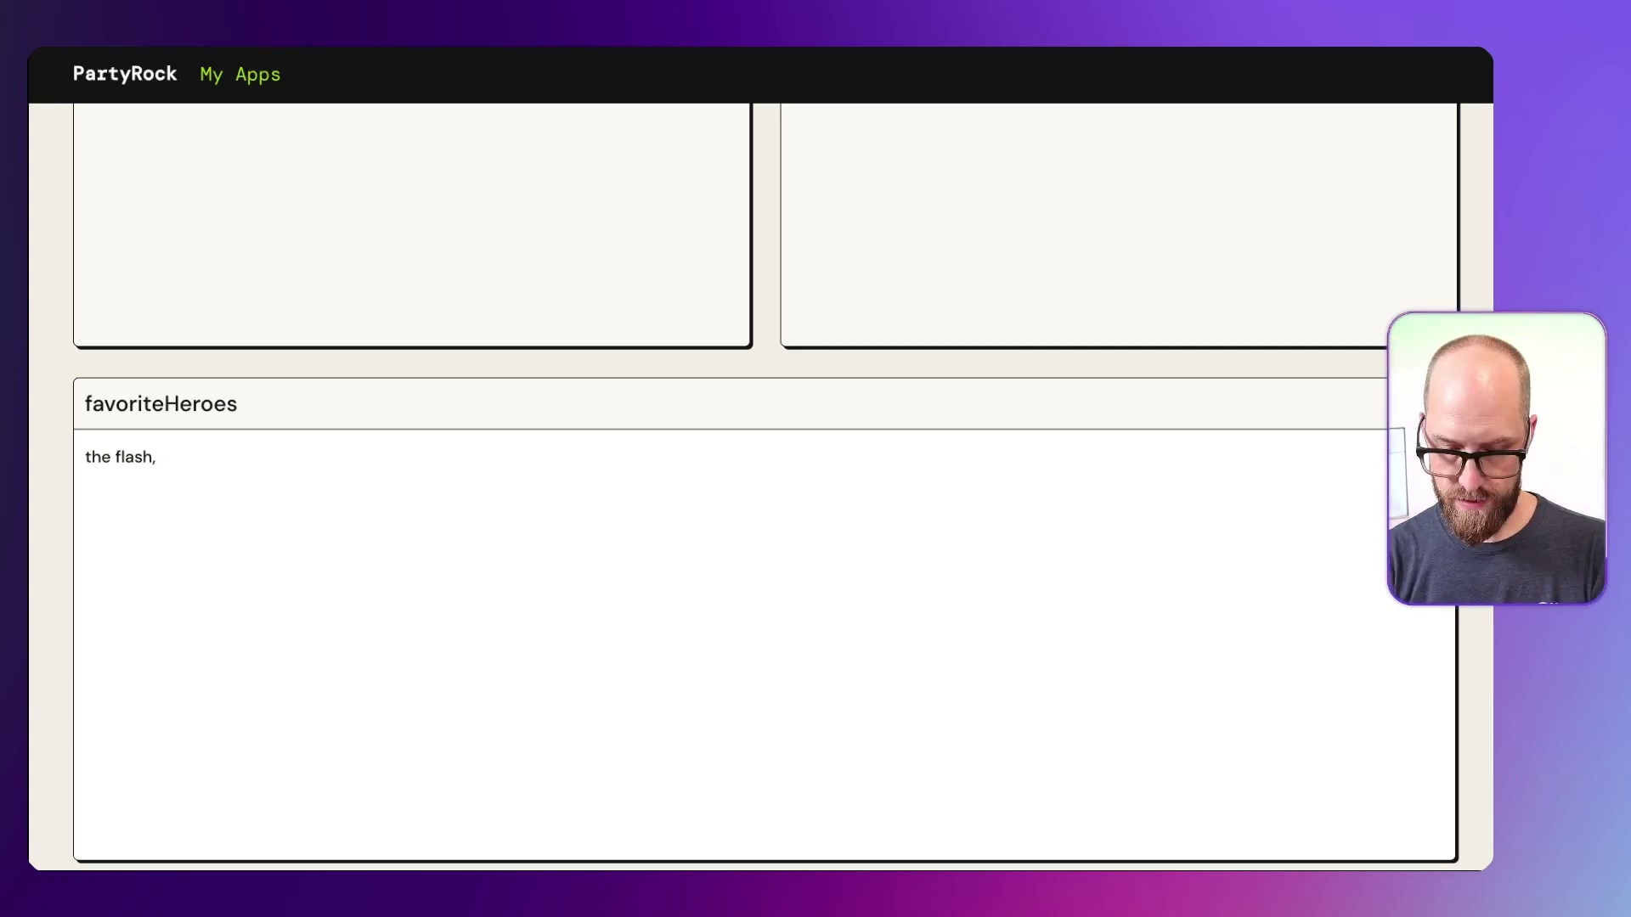
text(spiderman)
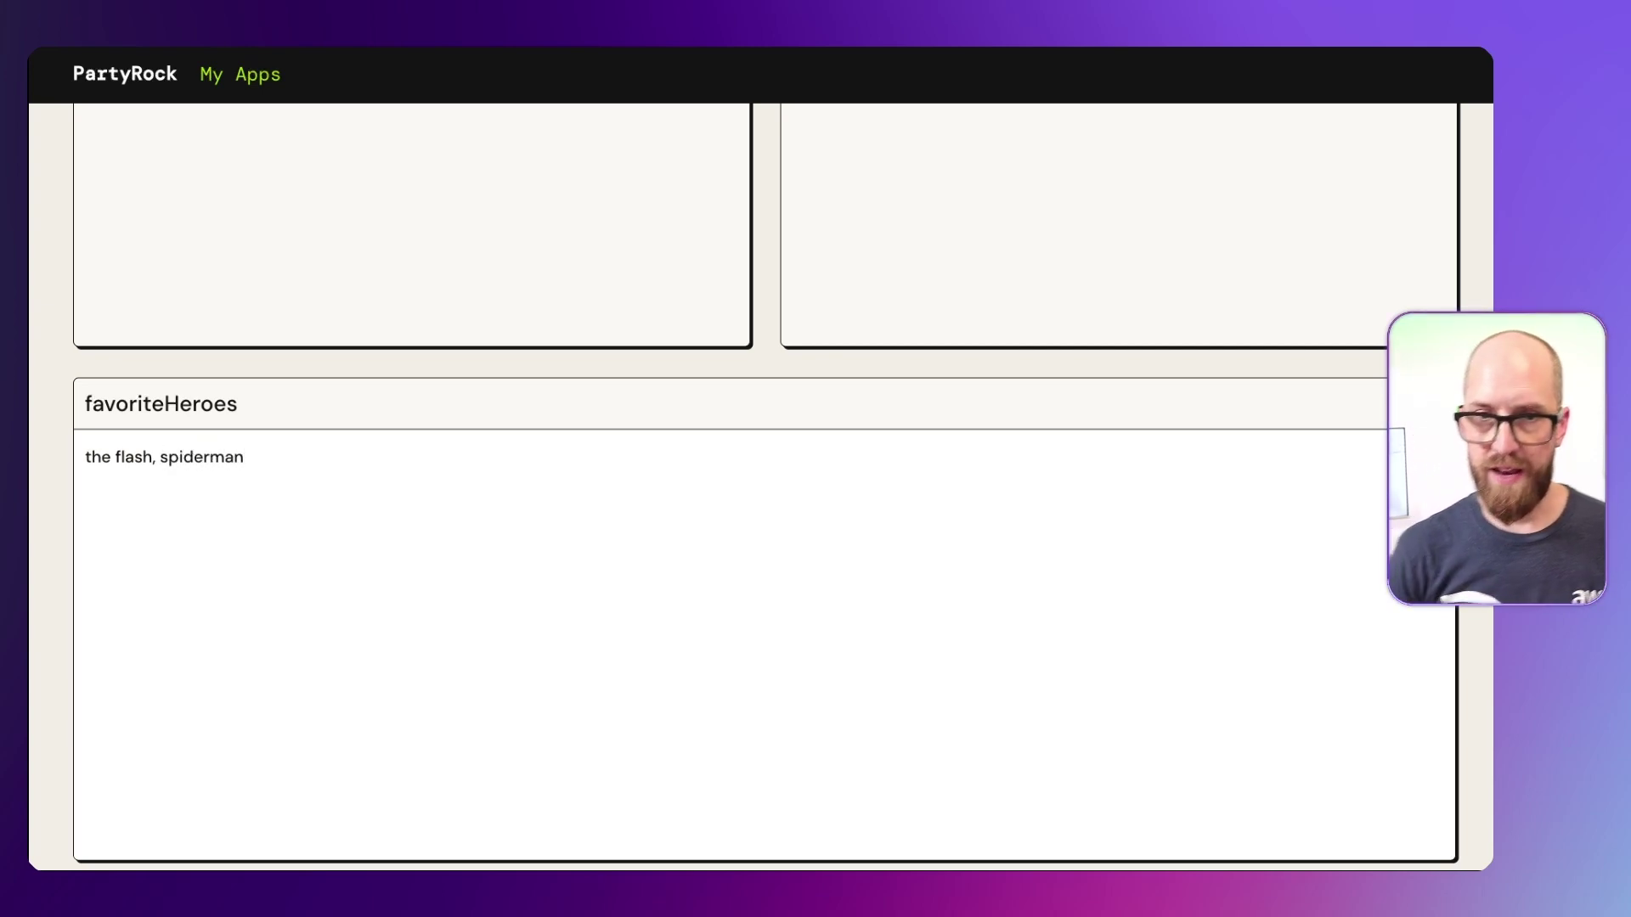
Scroll down to read suggestions like Speedy Poodle and Web Doodle, then return to the inputs
scroll(467, 609, down, 3)
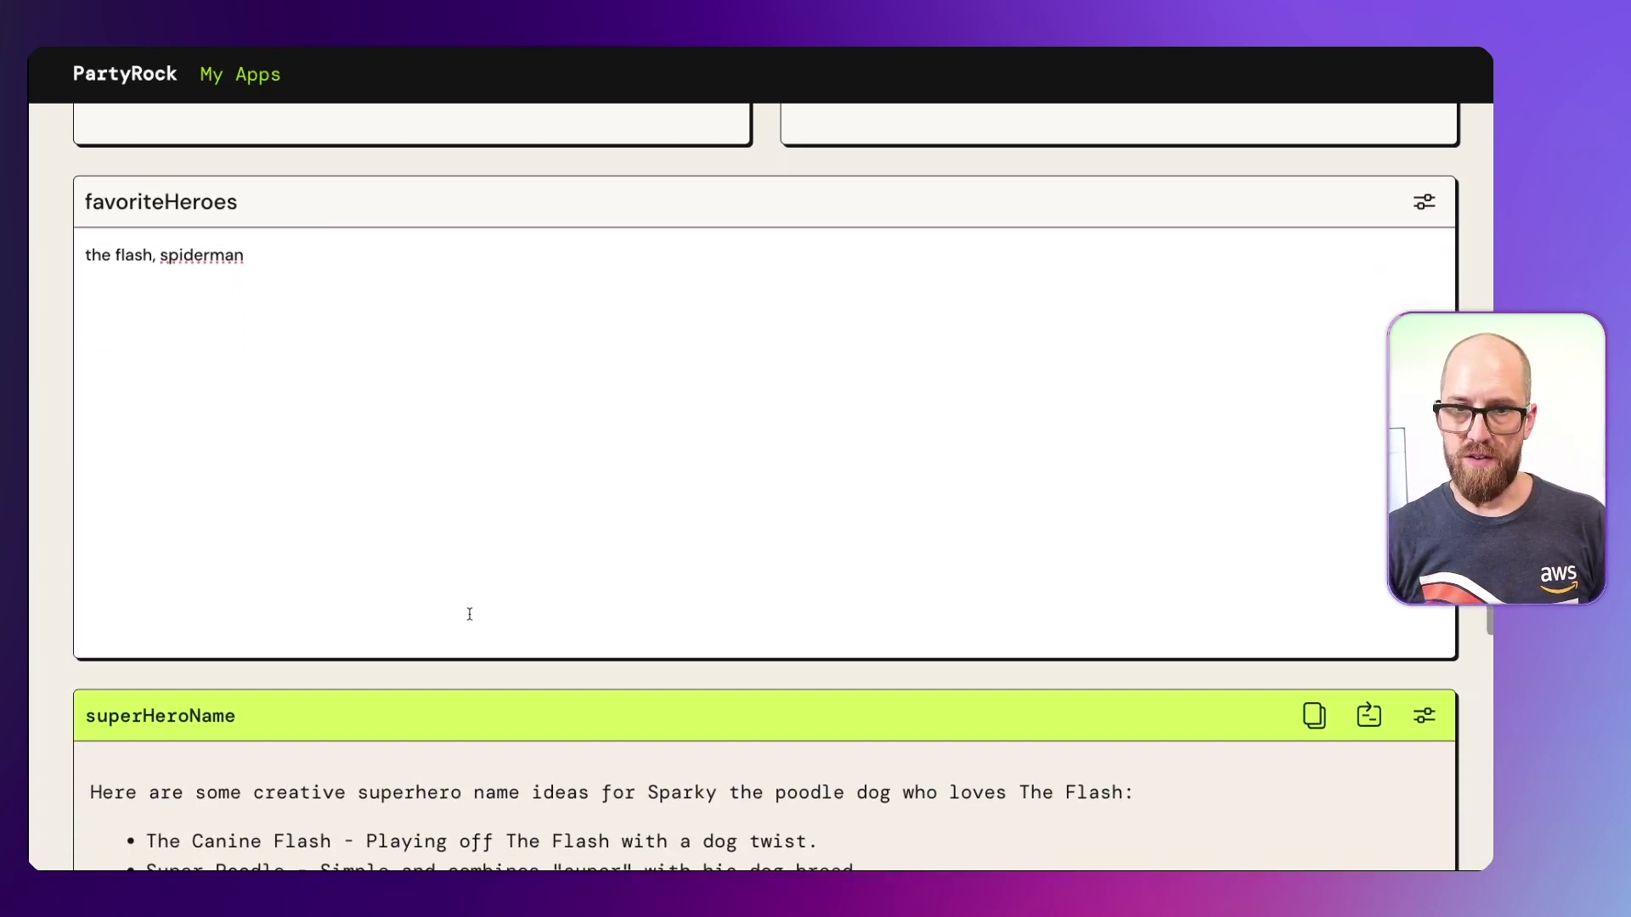
scroll(470, 614, down, 5)
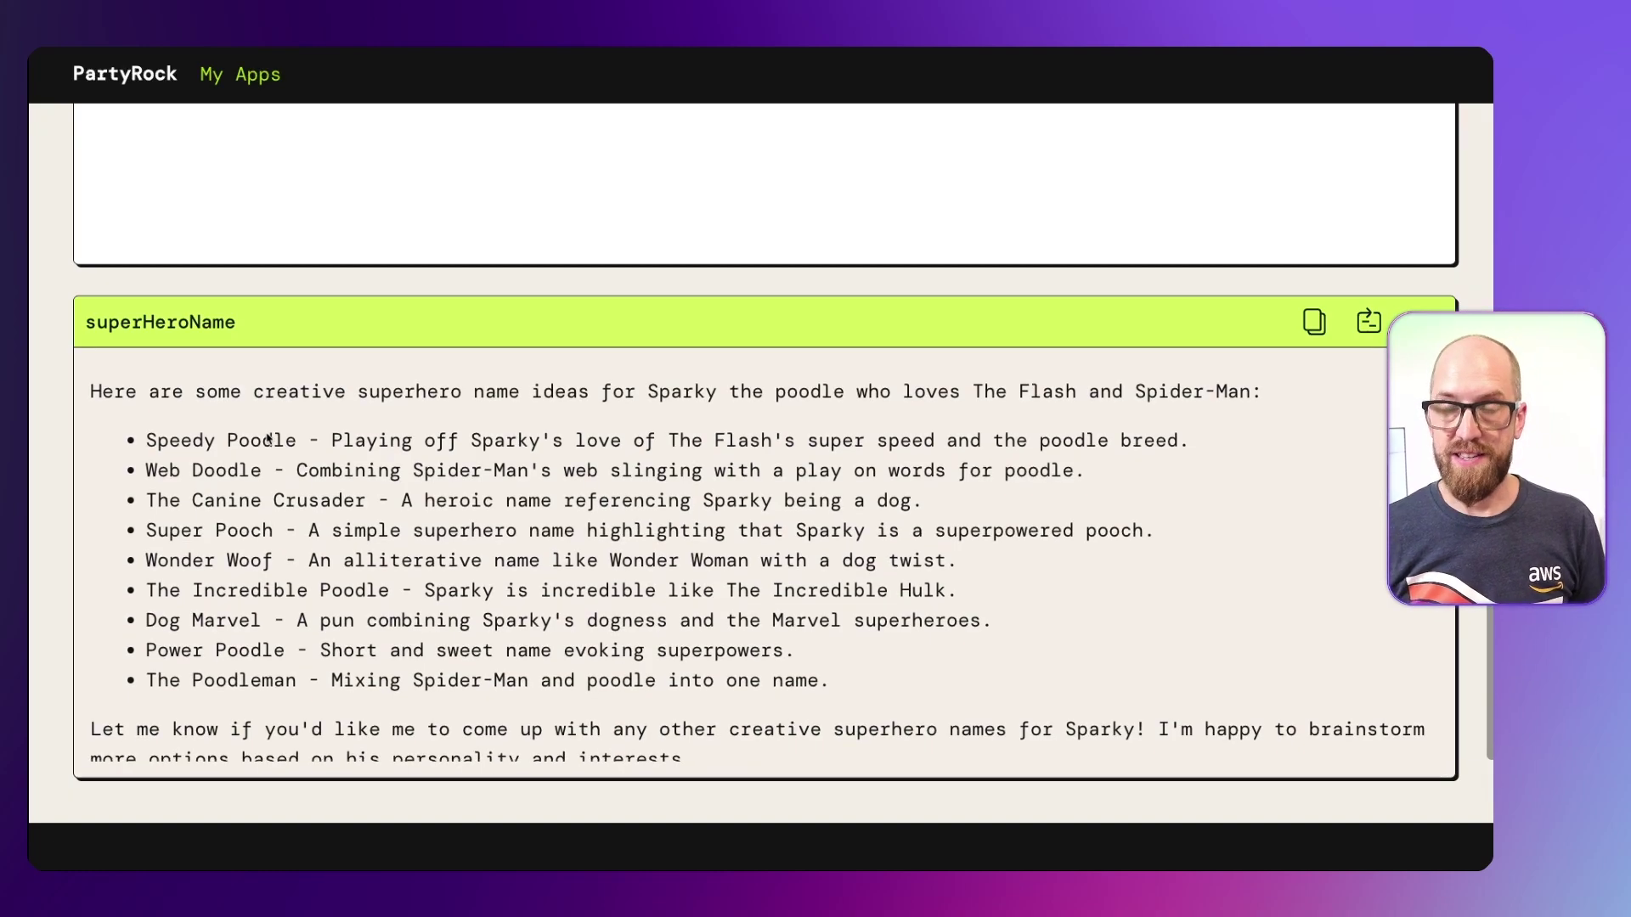
scroll(266, 437, down, 1)
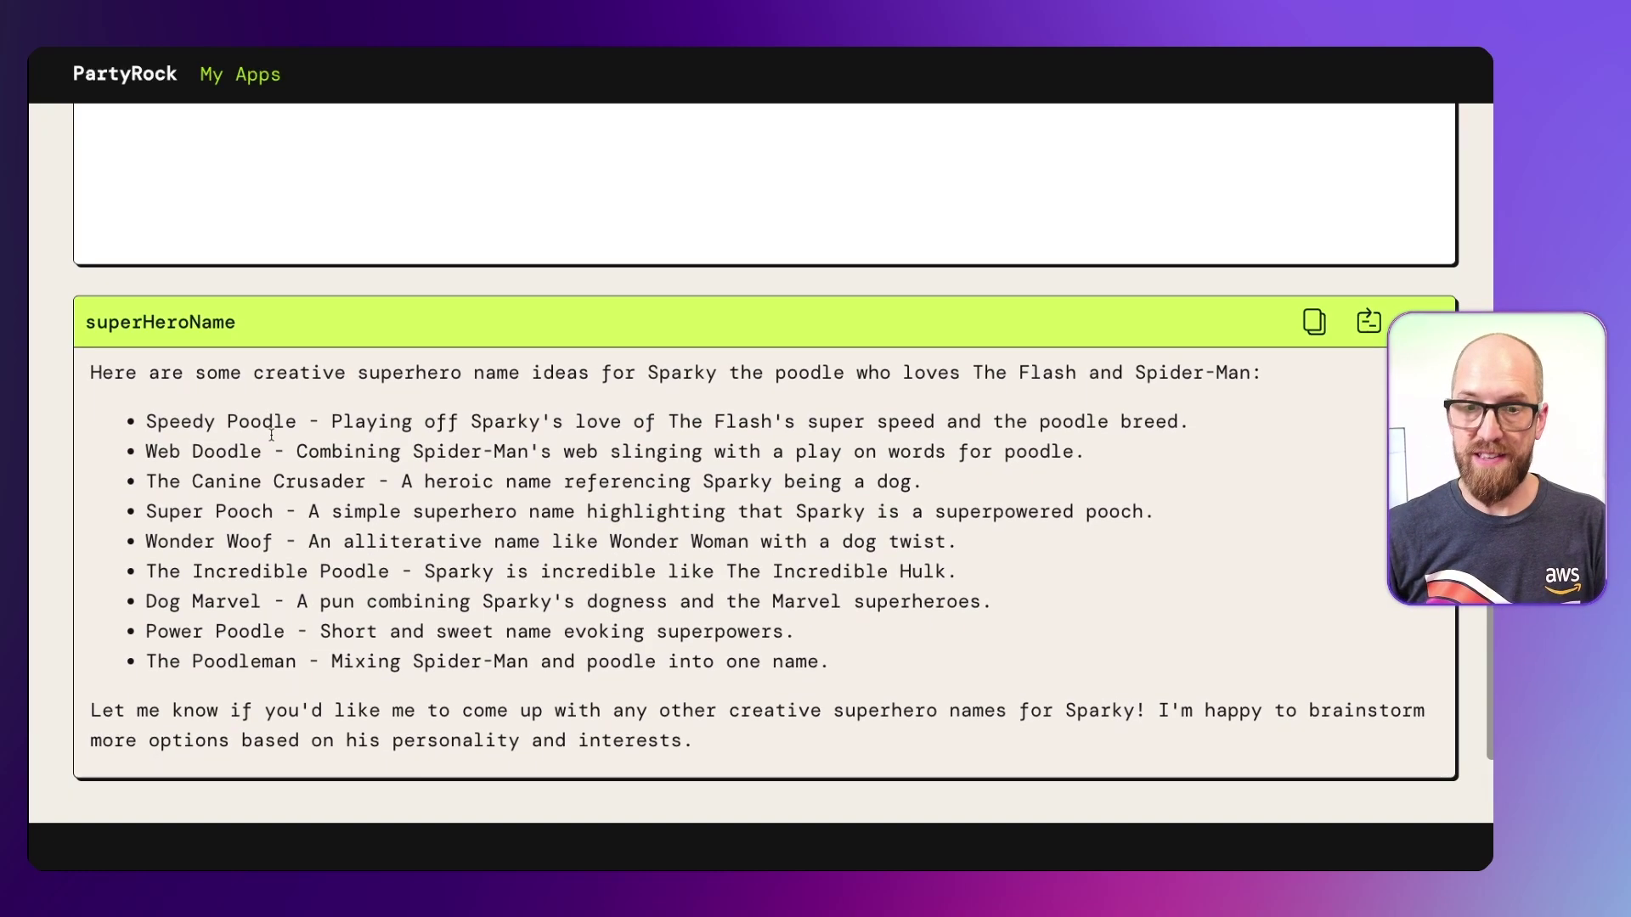
scroll(132, 518, up, 1)
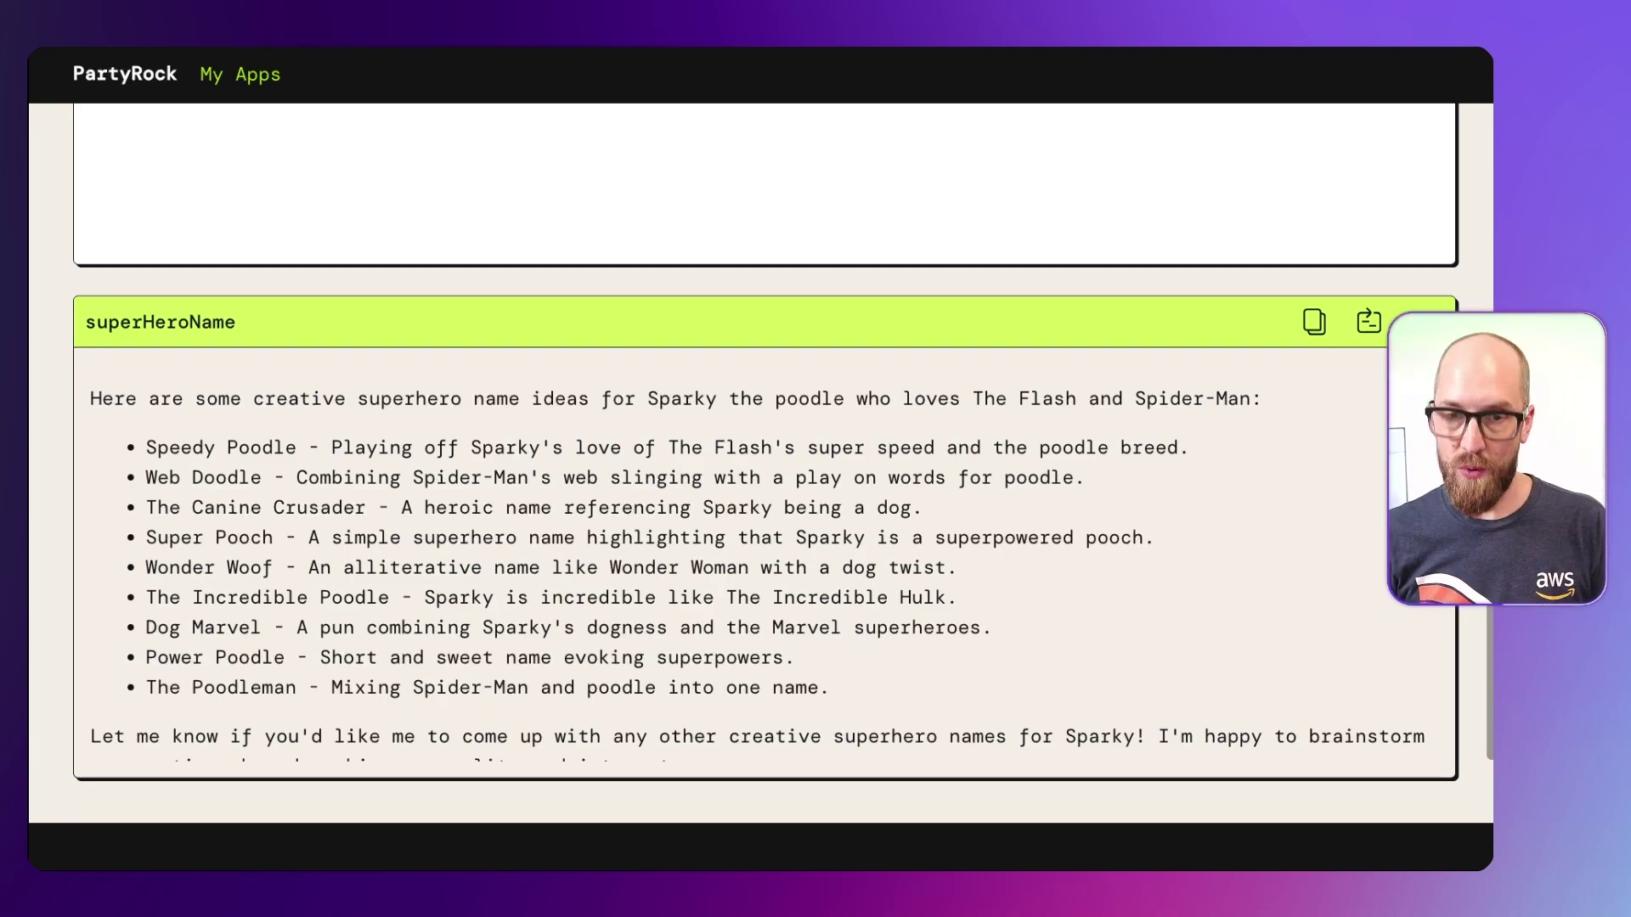
scroll(64, 497, up, 7)
scroll(63, 497, up, 5)
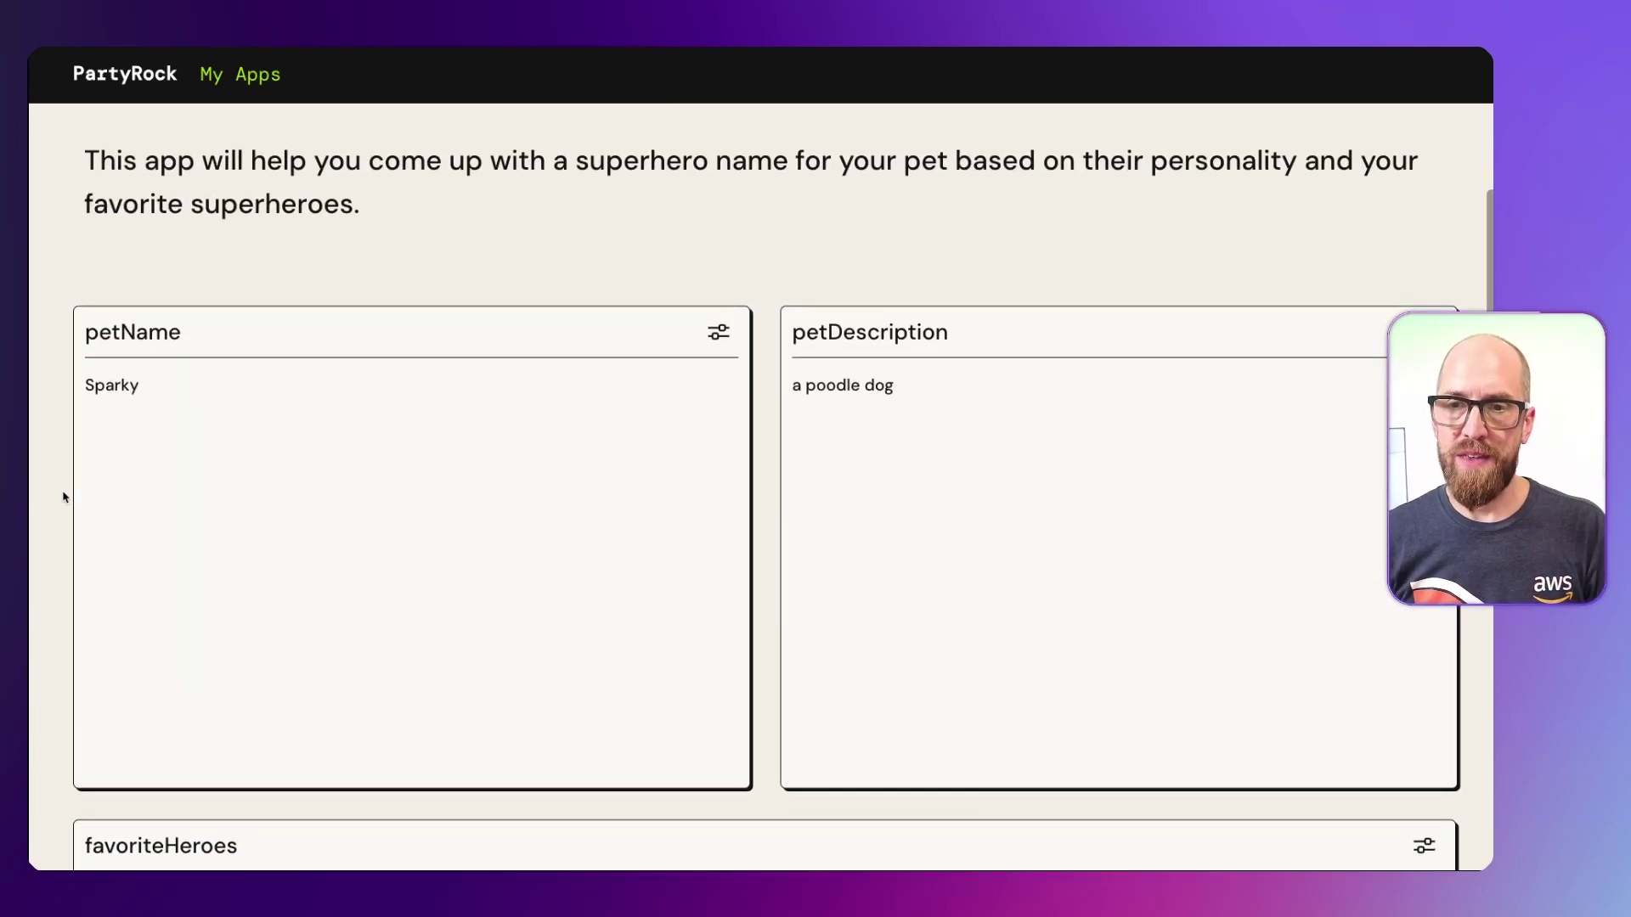
Open the petName widget's settings and cancel without making changes
click(719, 335)
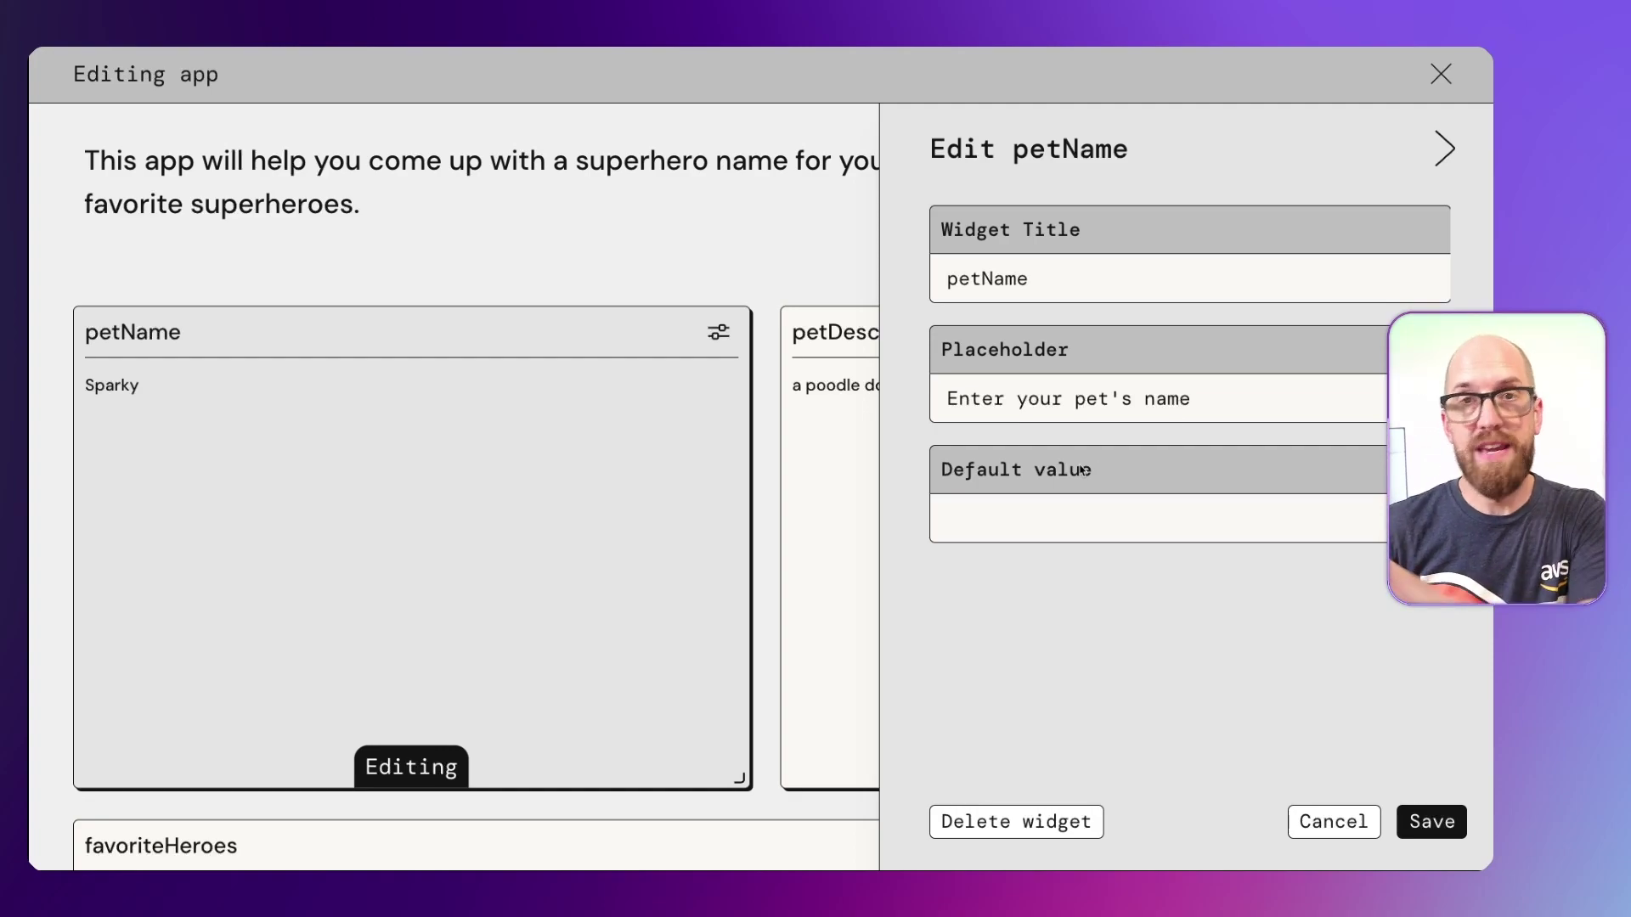
click(1331, 824)
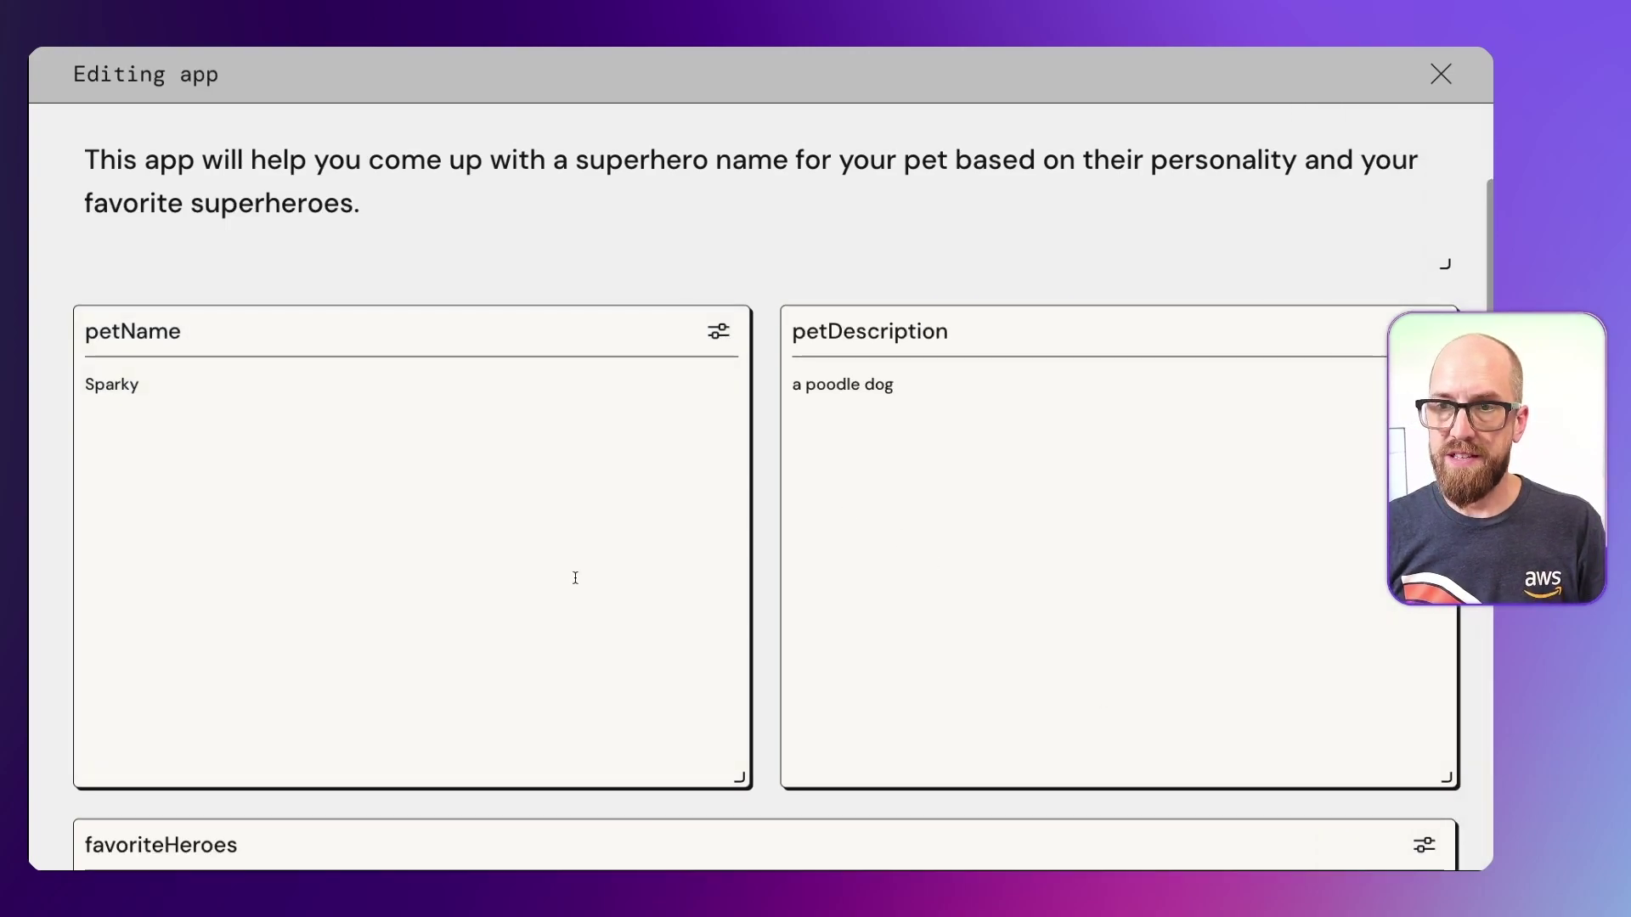
Shrink the petName card and place a matching-size petDescription card beside it
scroll(575, 579, down, 1)
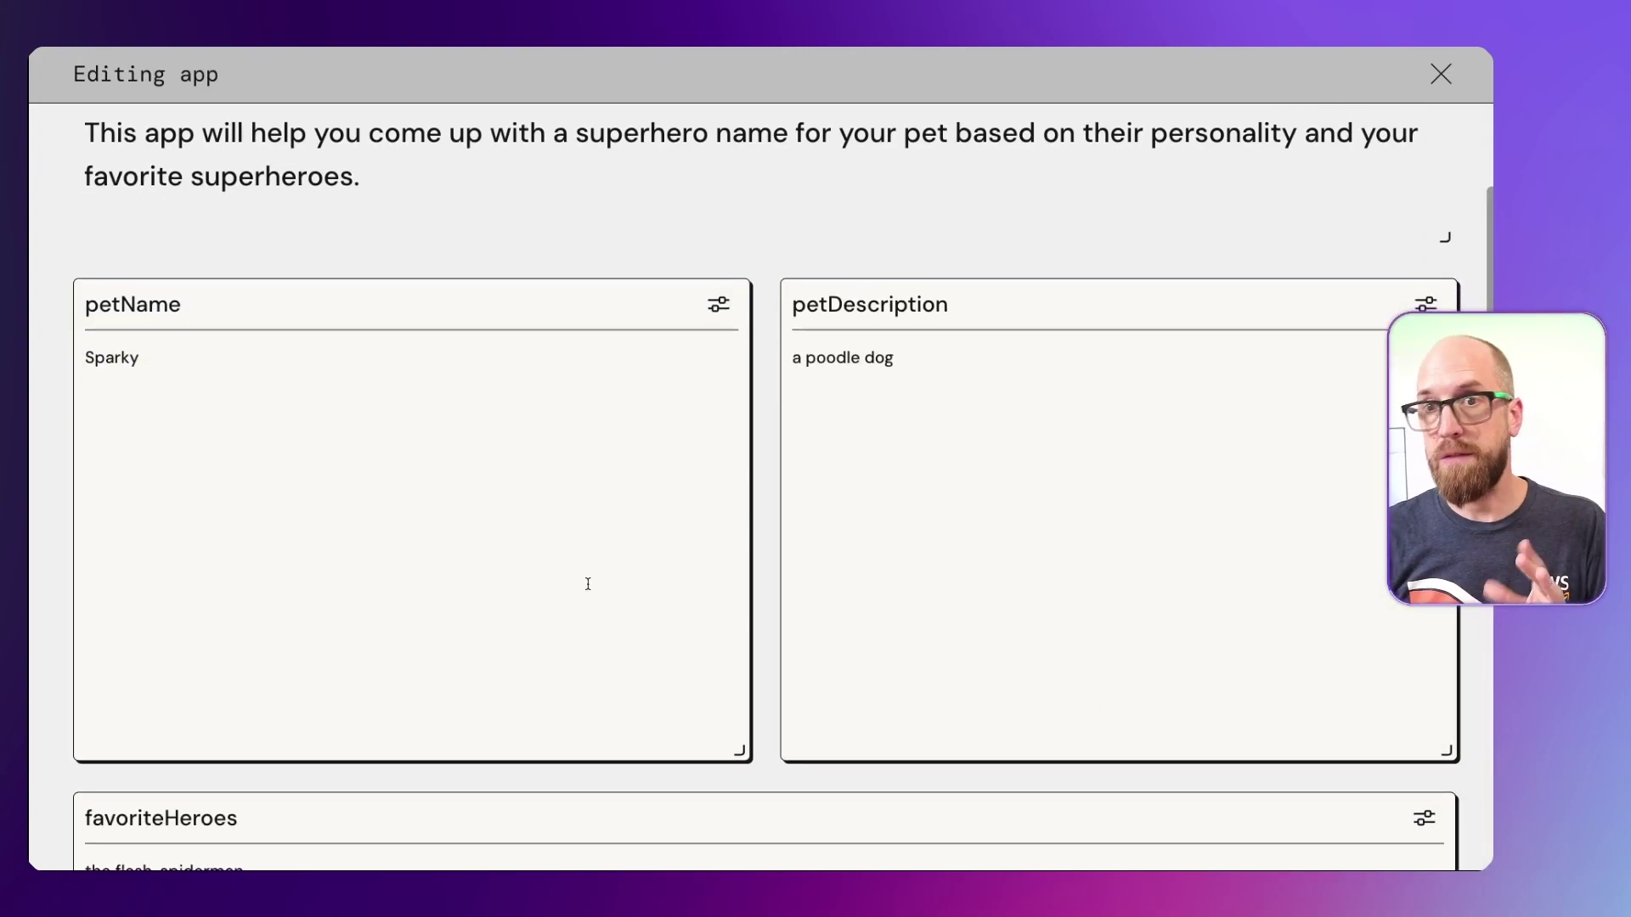
scroll(587, 587, down, 2)
drag(748, 662, 473, 463)
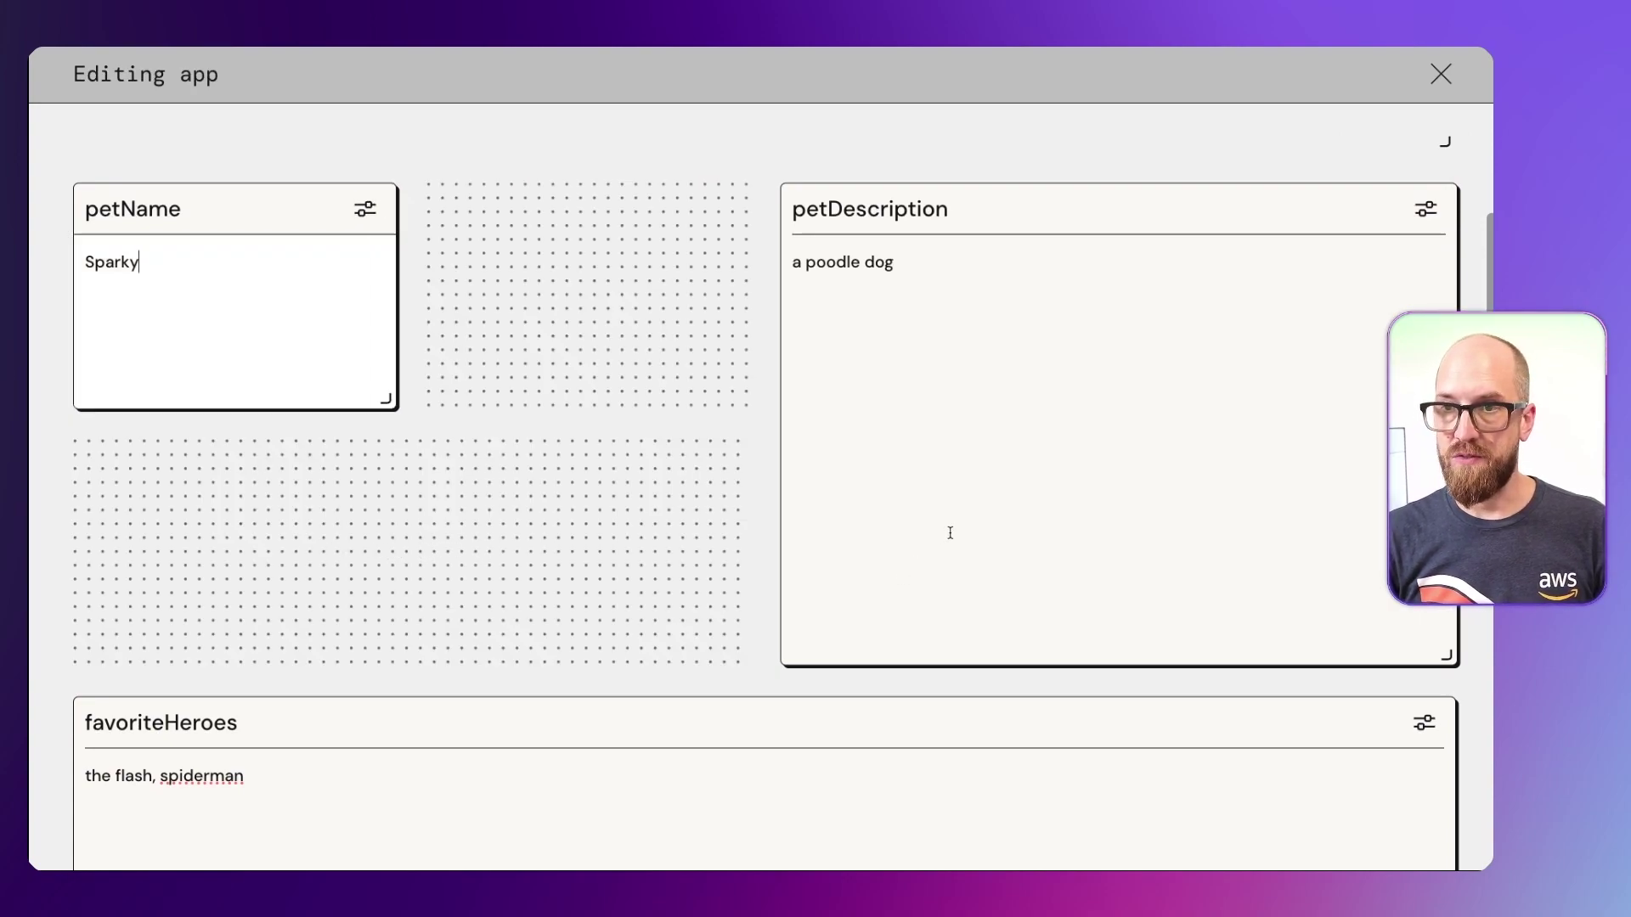
drag(1045, 211, 693, 211)
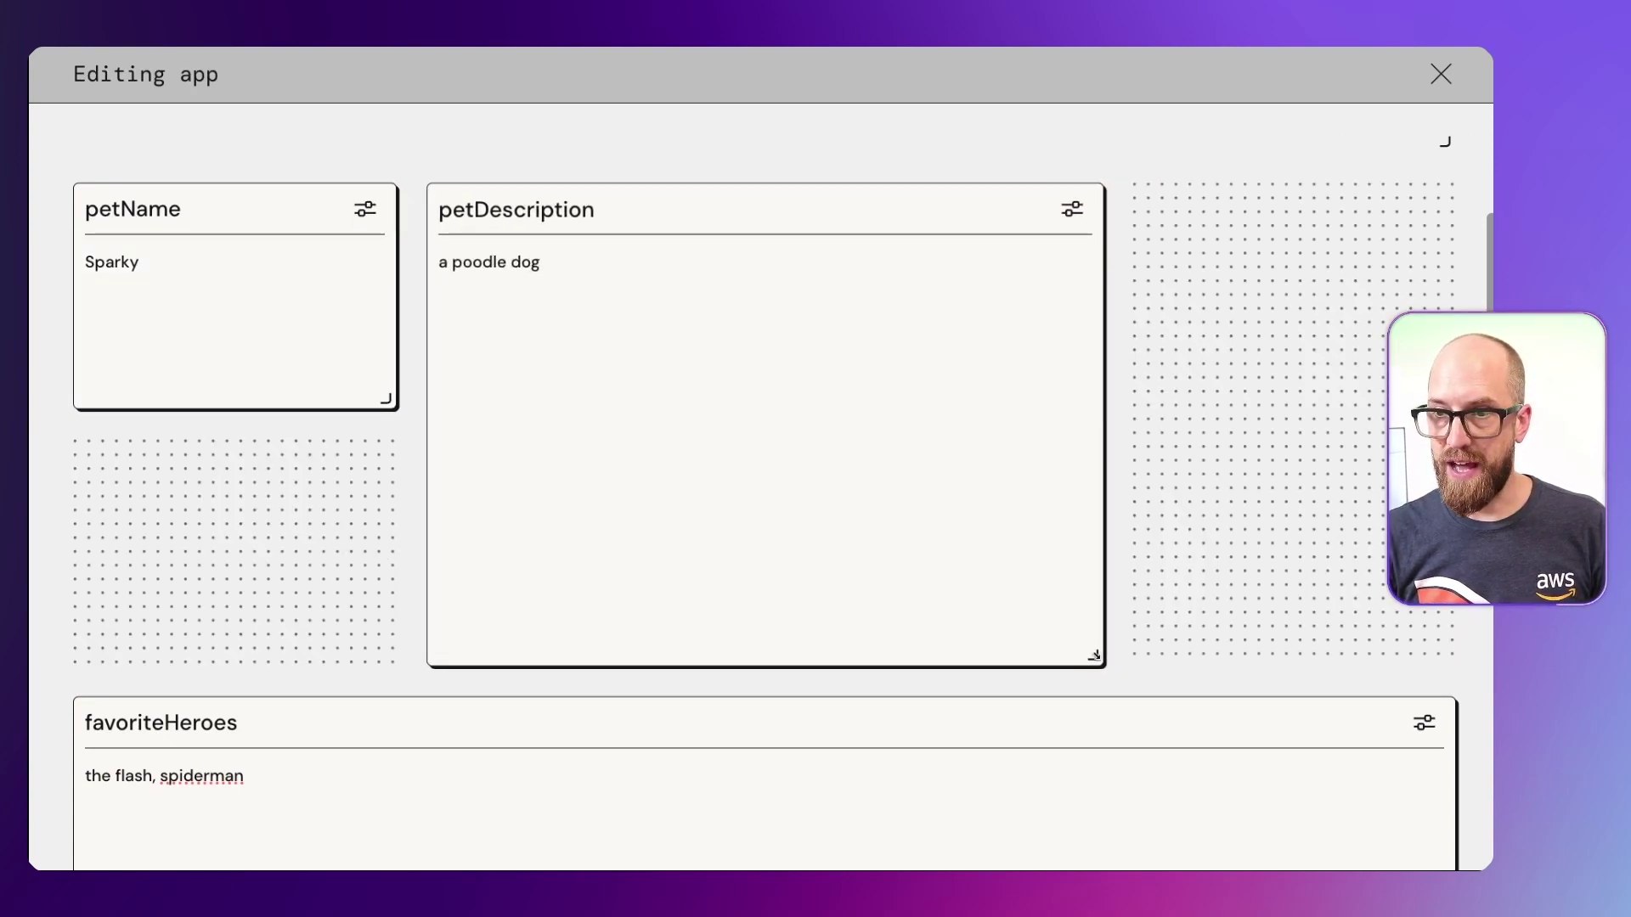
drag(1093, 655, 776, 400)
Move favoriteHeroes into the third slot of the top row above superHeroName
drag(730, 459, 772, 451)
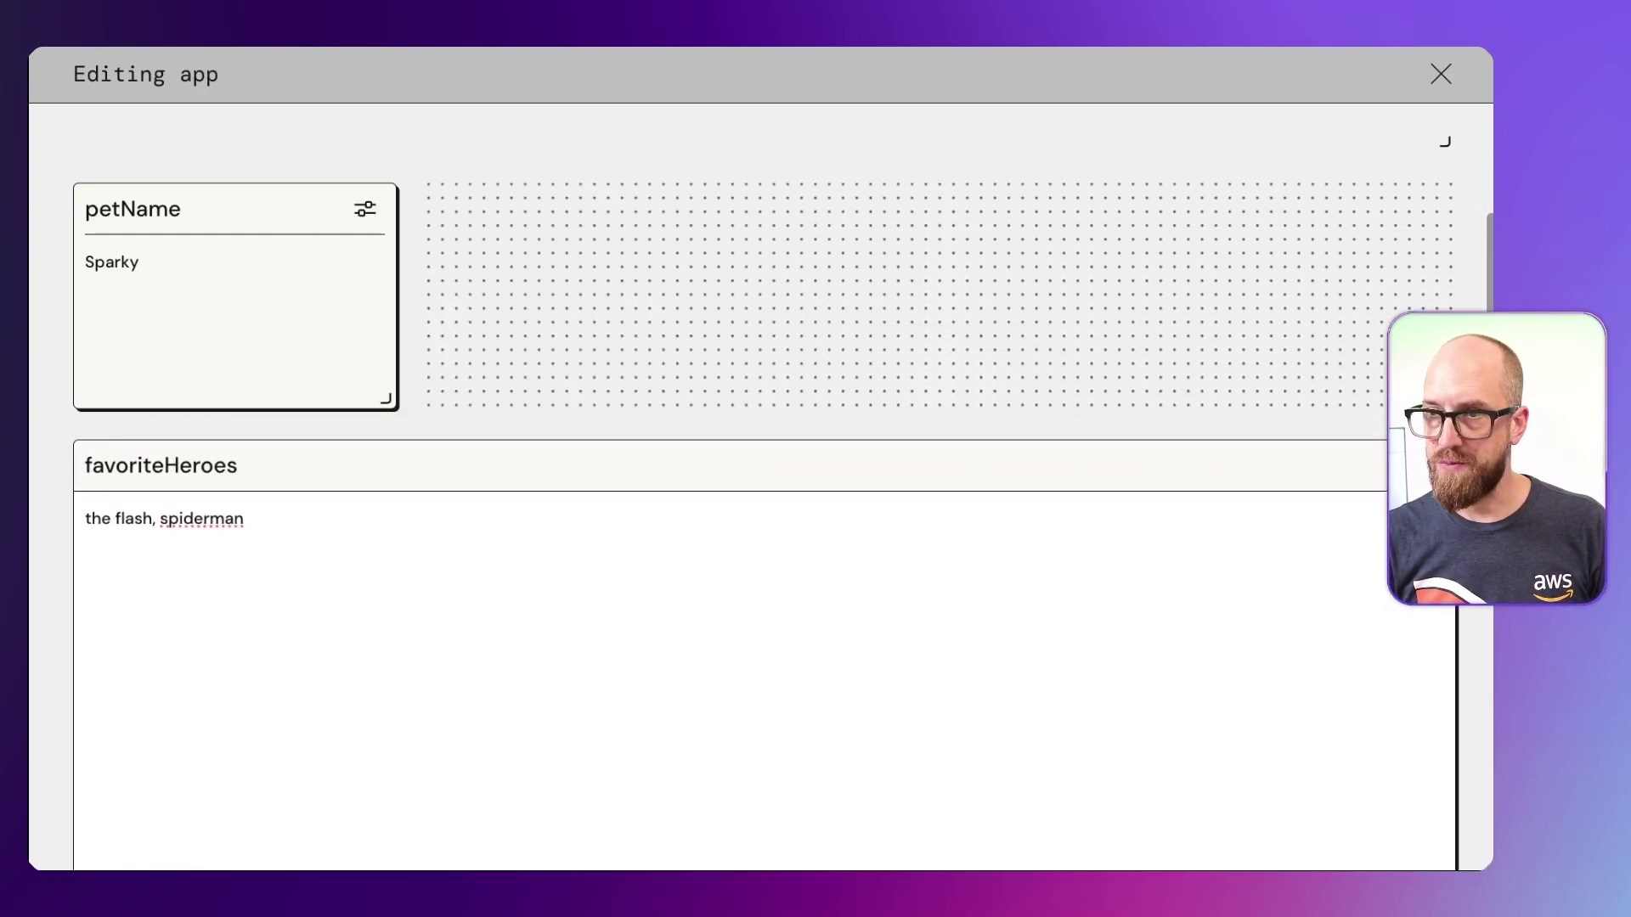
scroll(1321, 626, down, 5)
scroll(510, 368, down, 5)
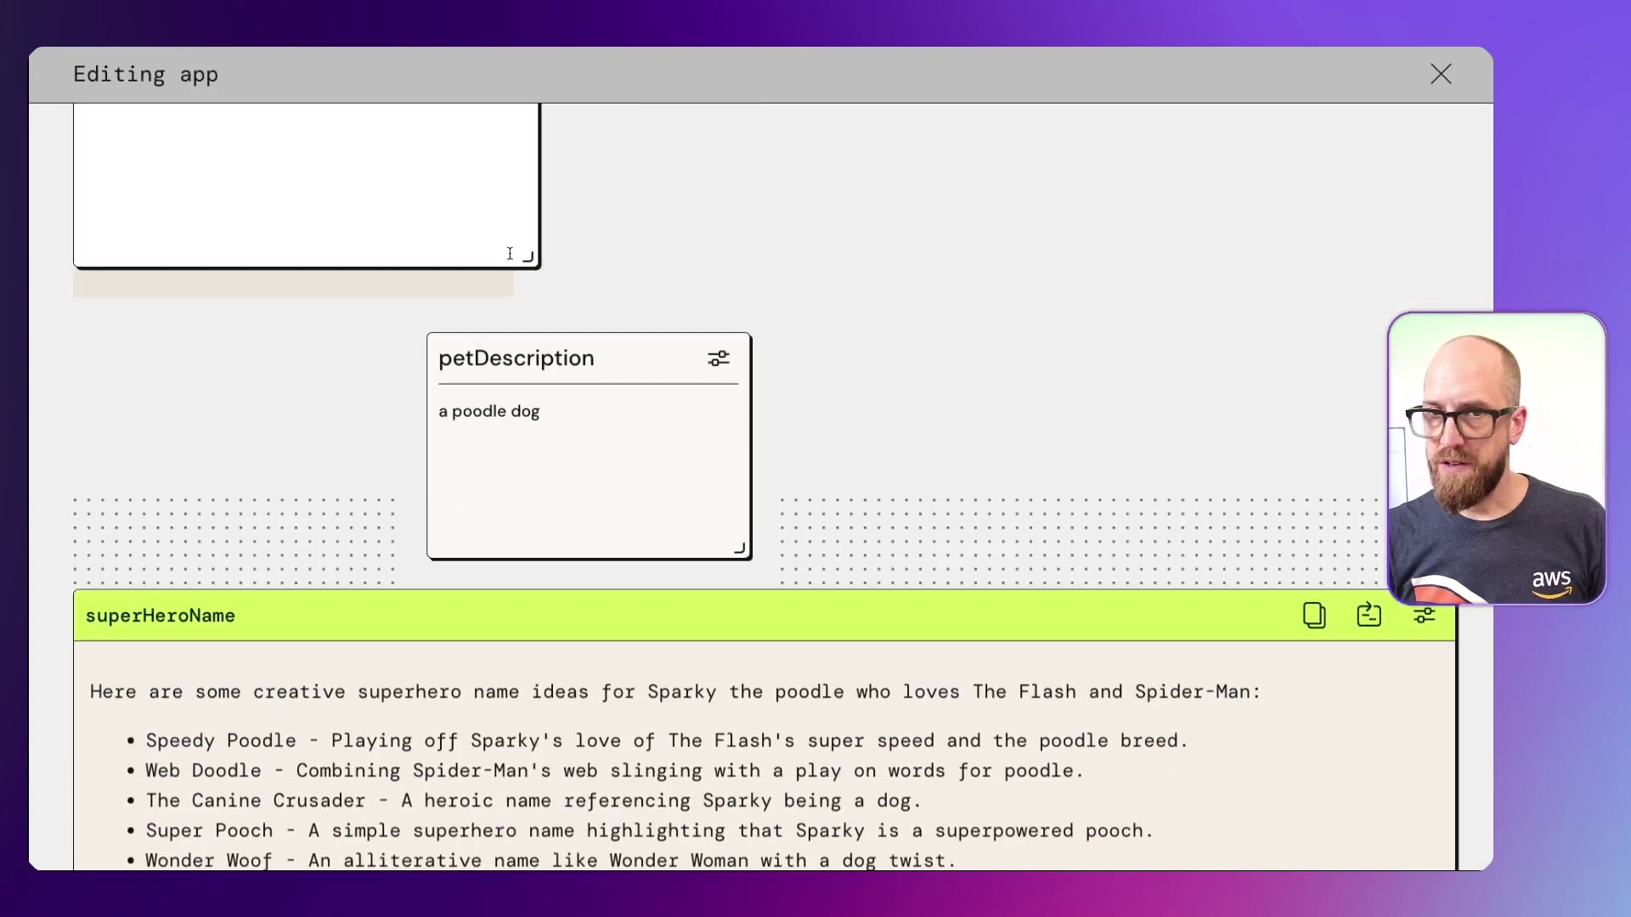
scroll(510, 368, up, 8)
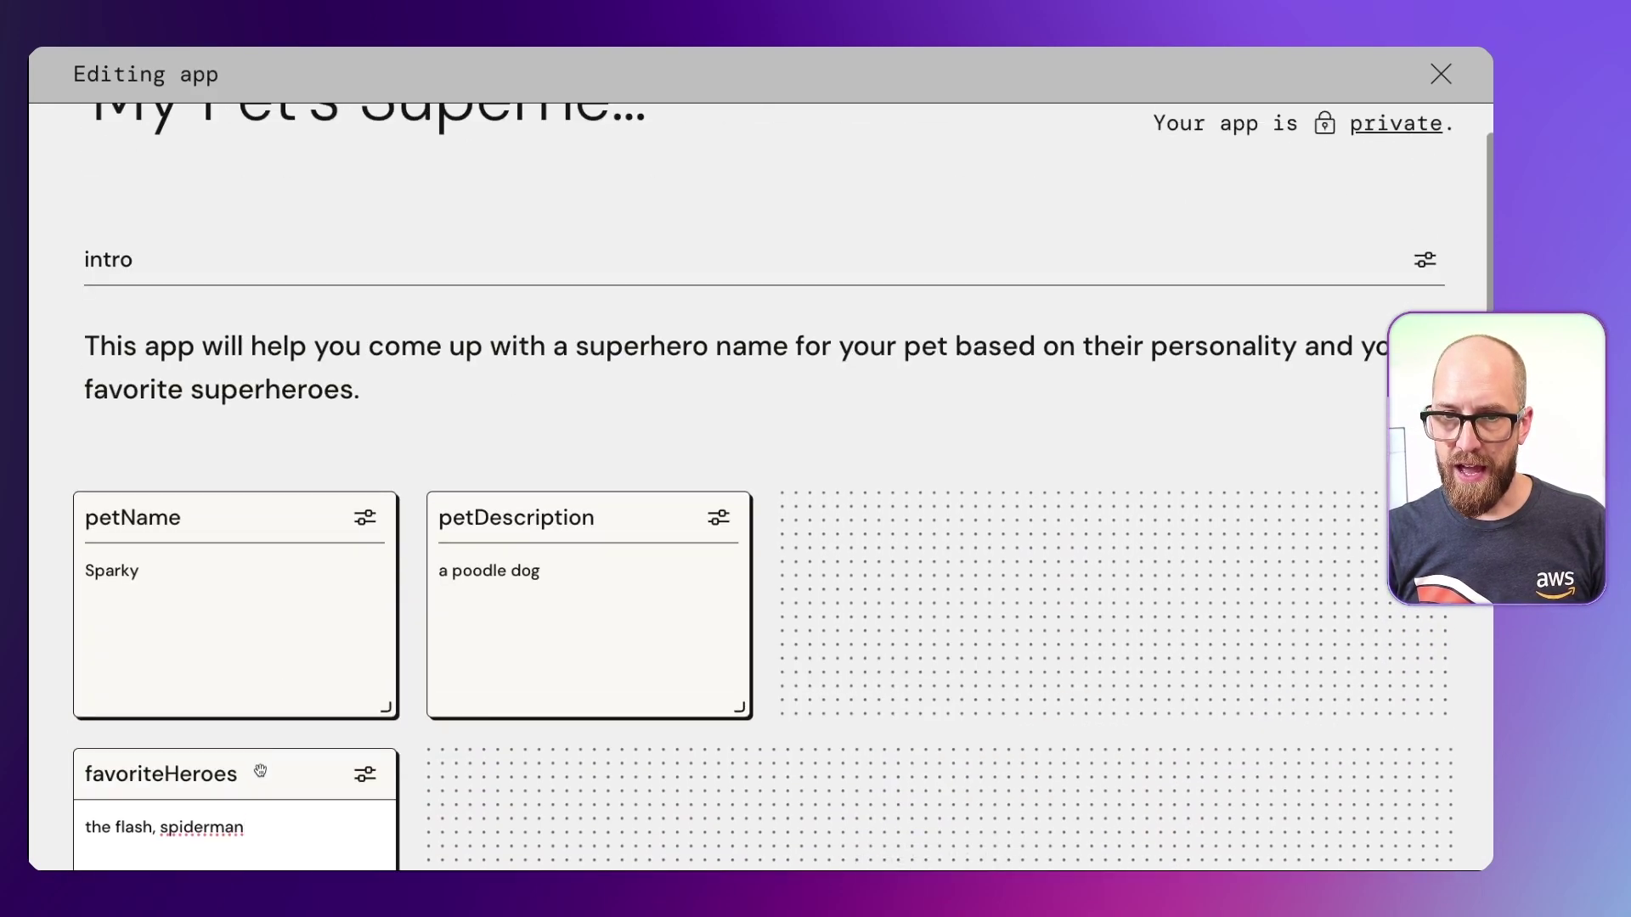
drag(257, 771, 1158, 520)
scroll(1171, 537, down, 1)
scroll(1138, 542, down, 1)
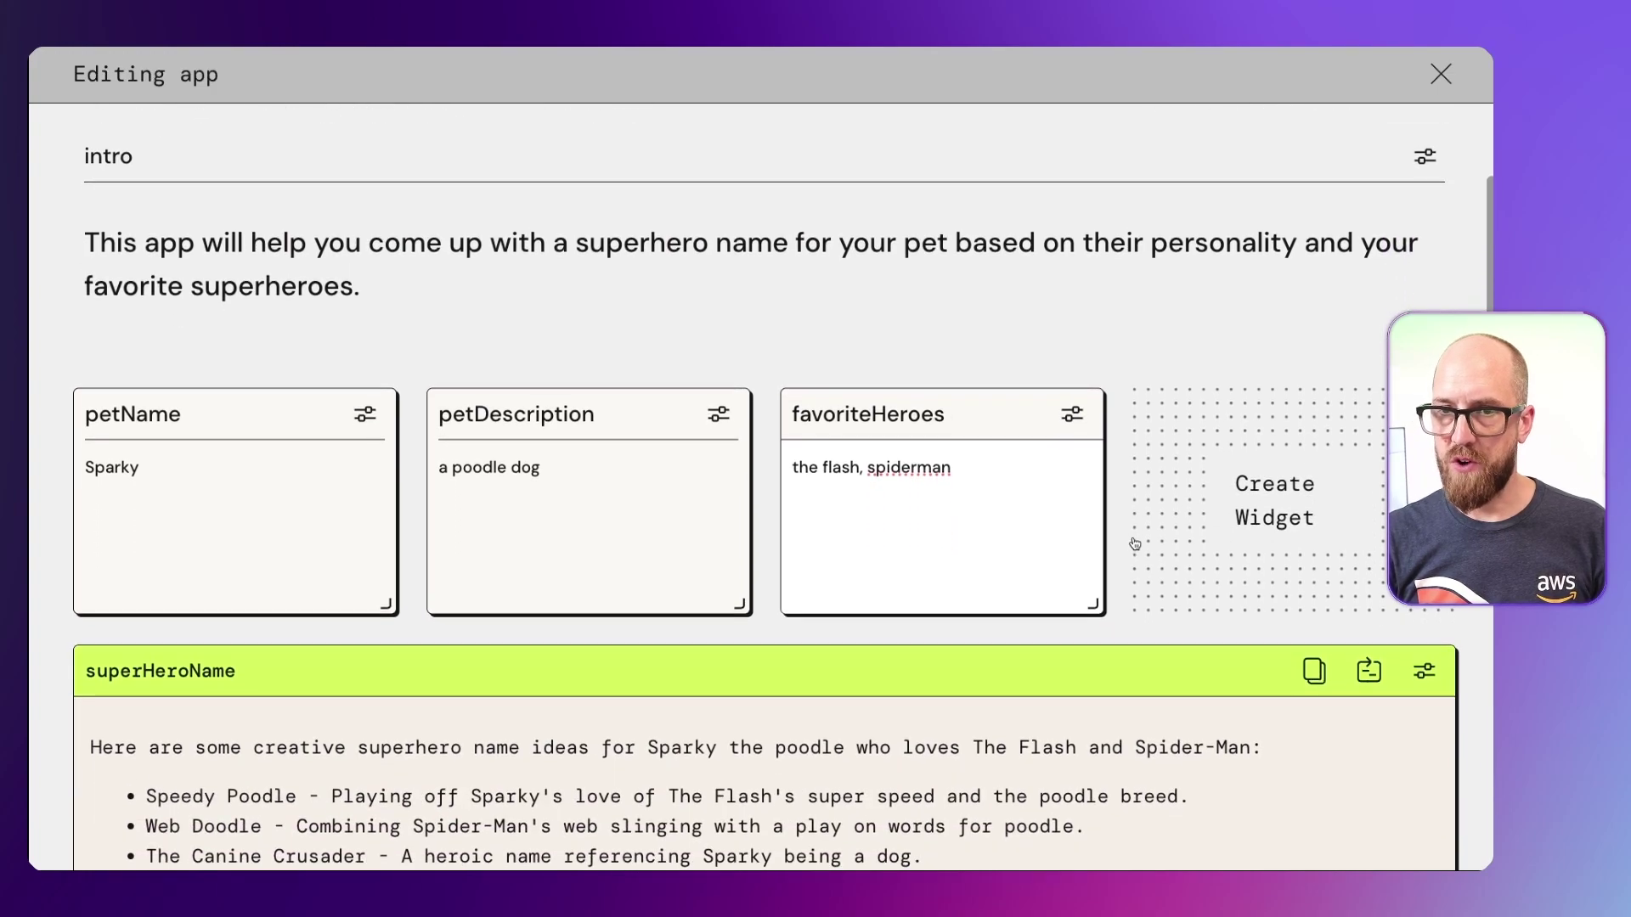
scroll(1113, 571, down, 3)
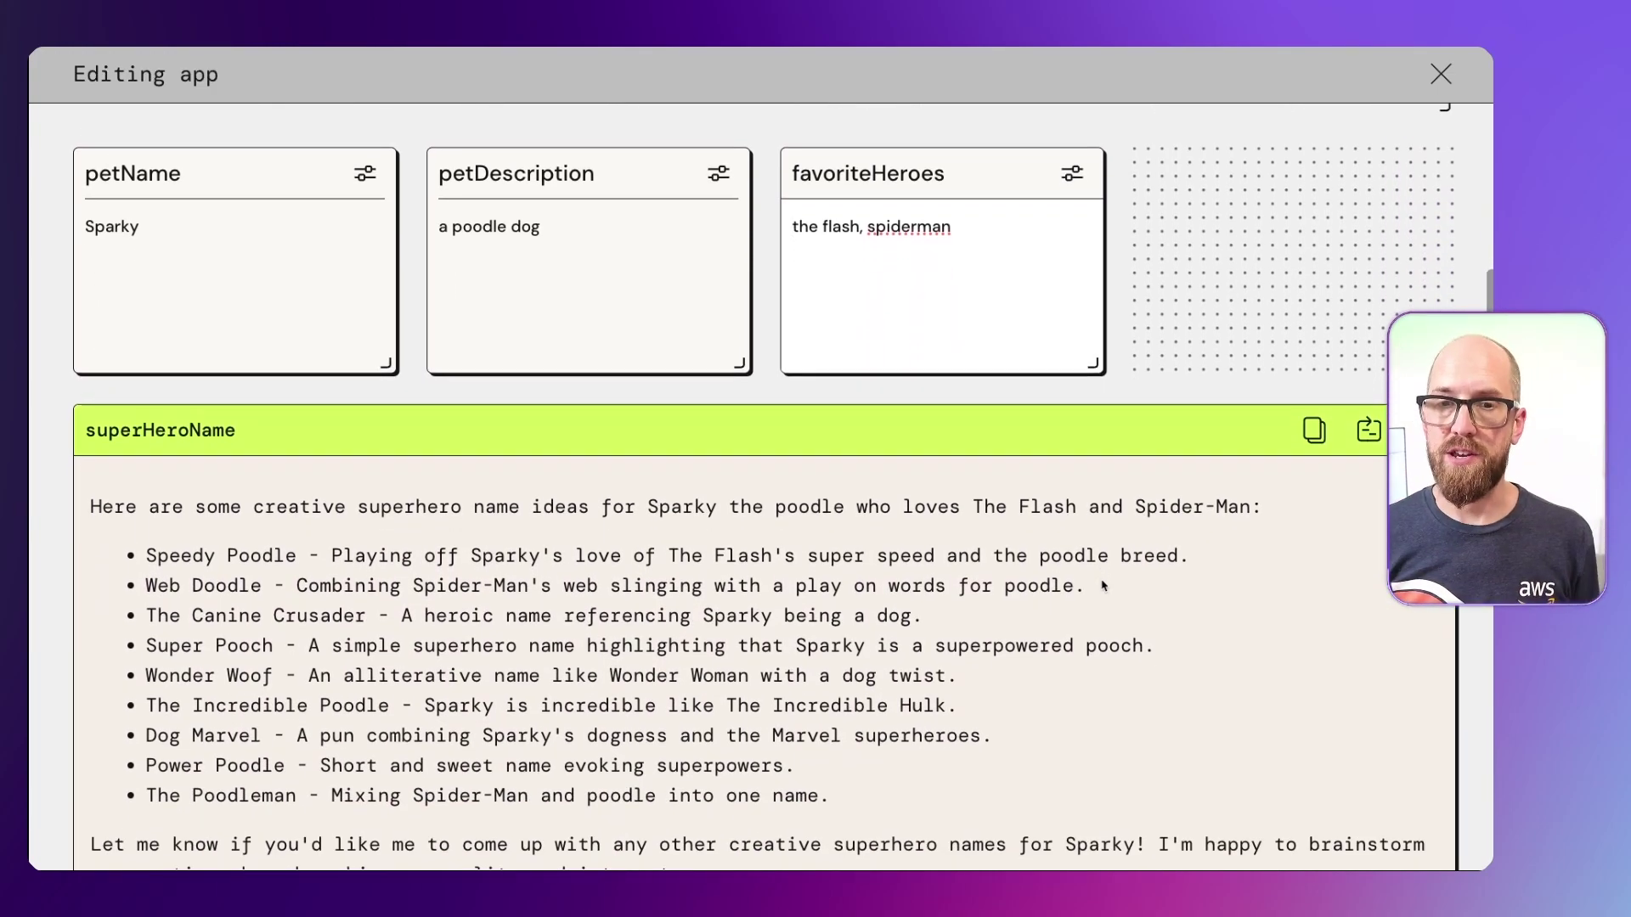
scroll(977, 654, down, 1)
scroll(977, 654, up, 1)
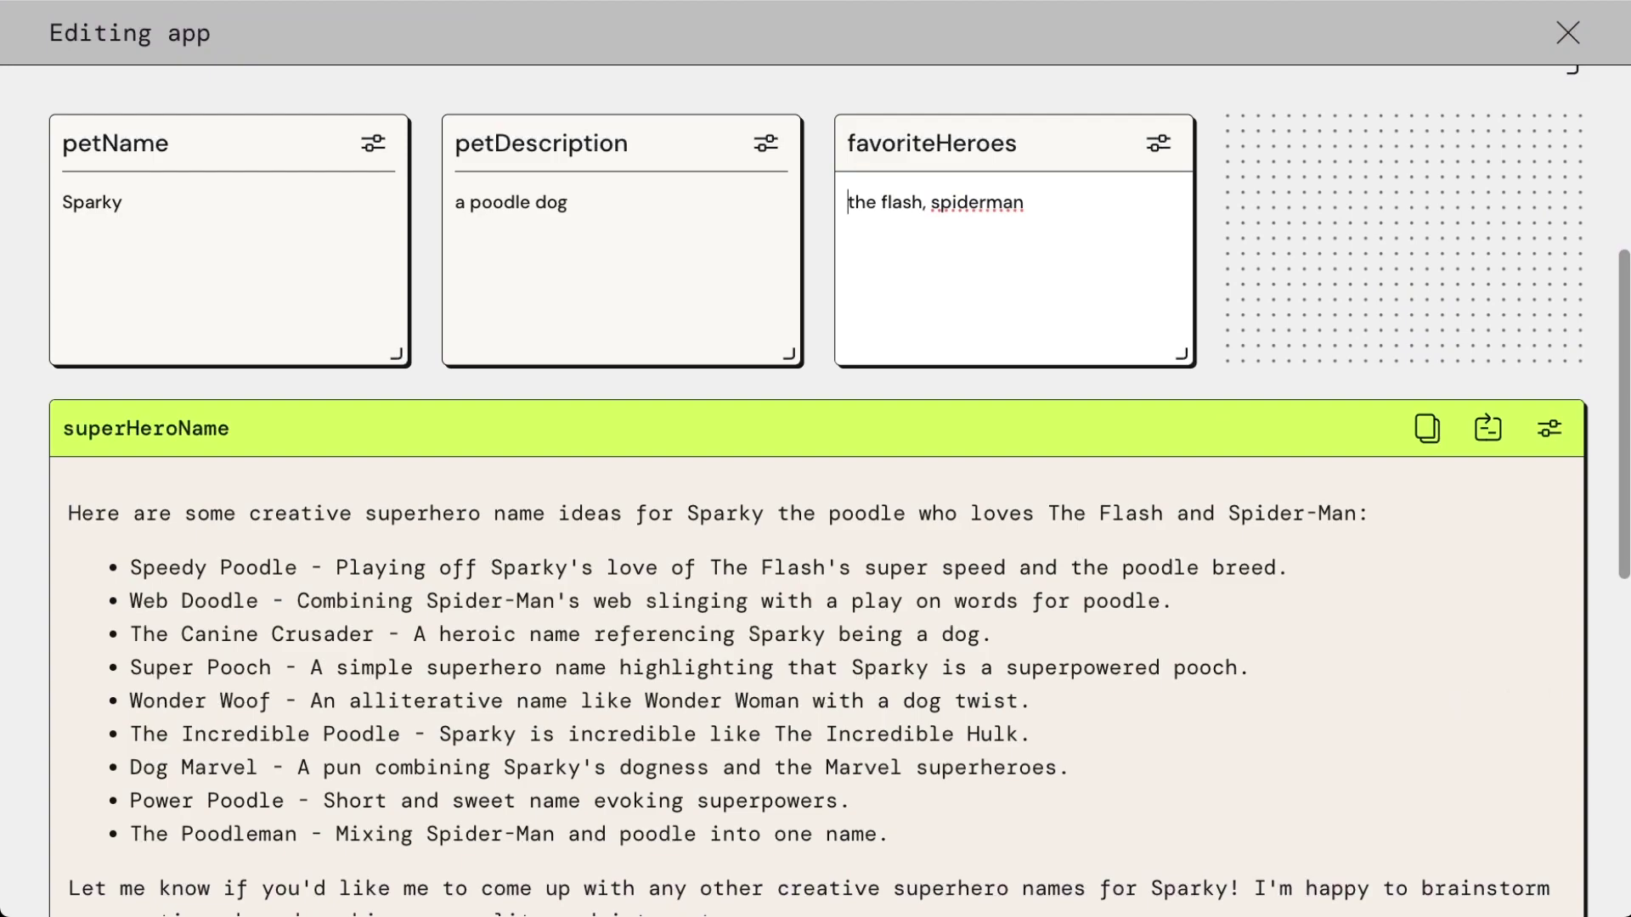
Inspect the superHeroName Claude prompt and its petName, petDescription and favoriteHeroes references
click(1550, 428)
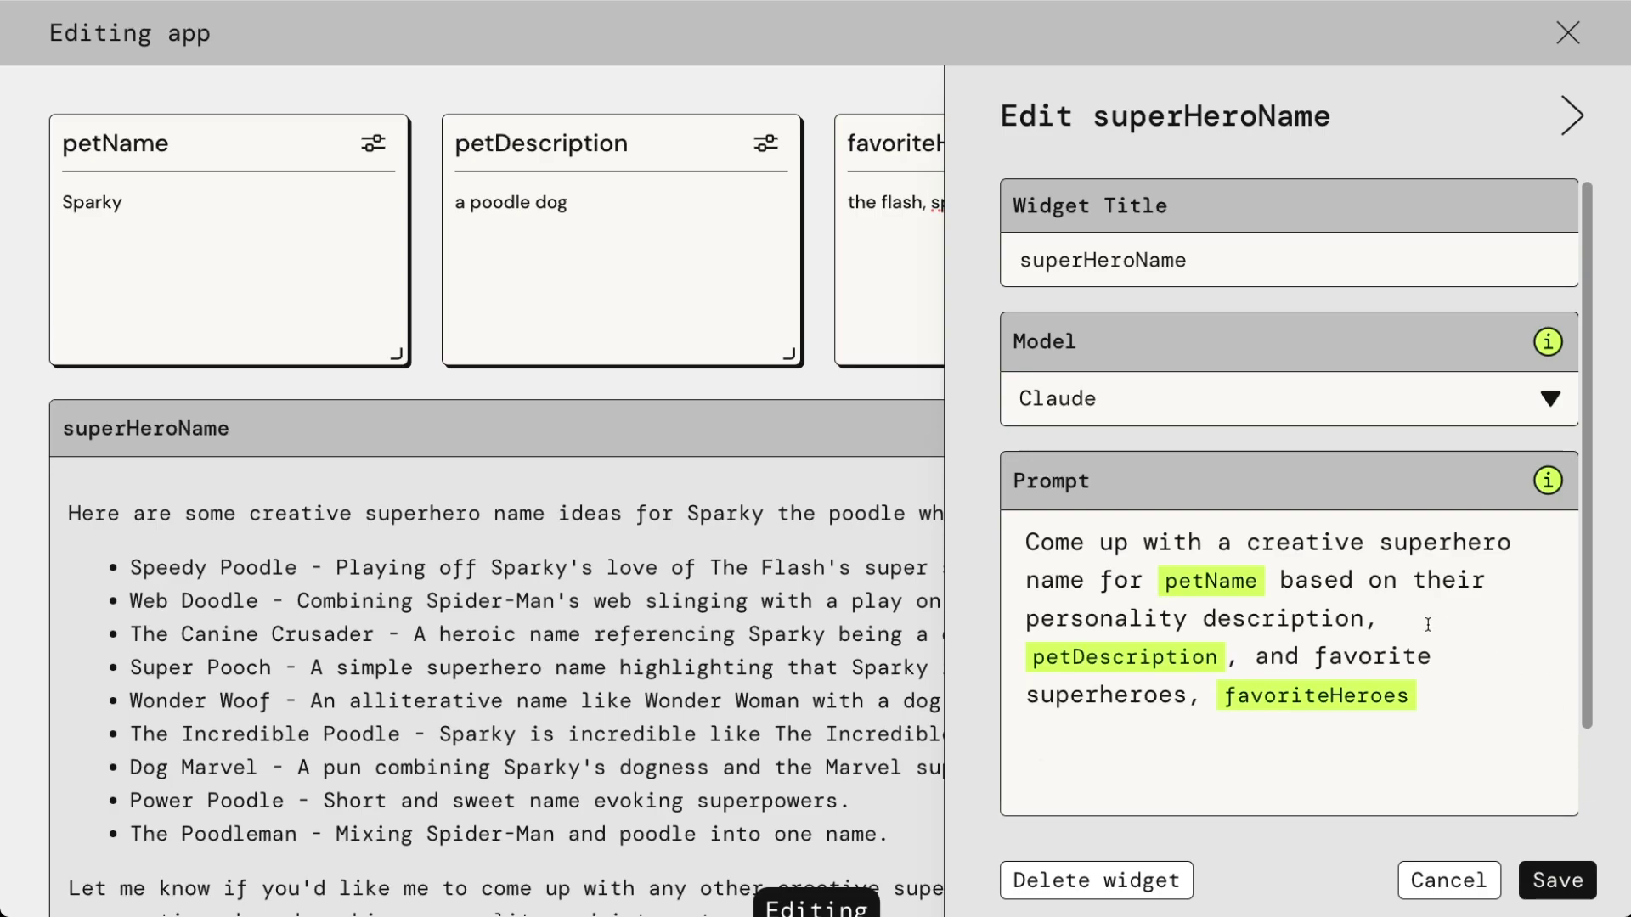
mouse_move(1242, 592)
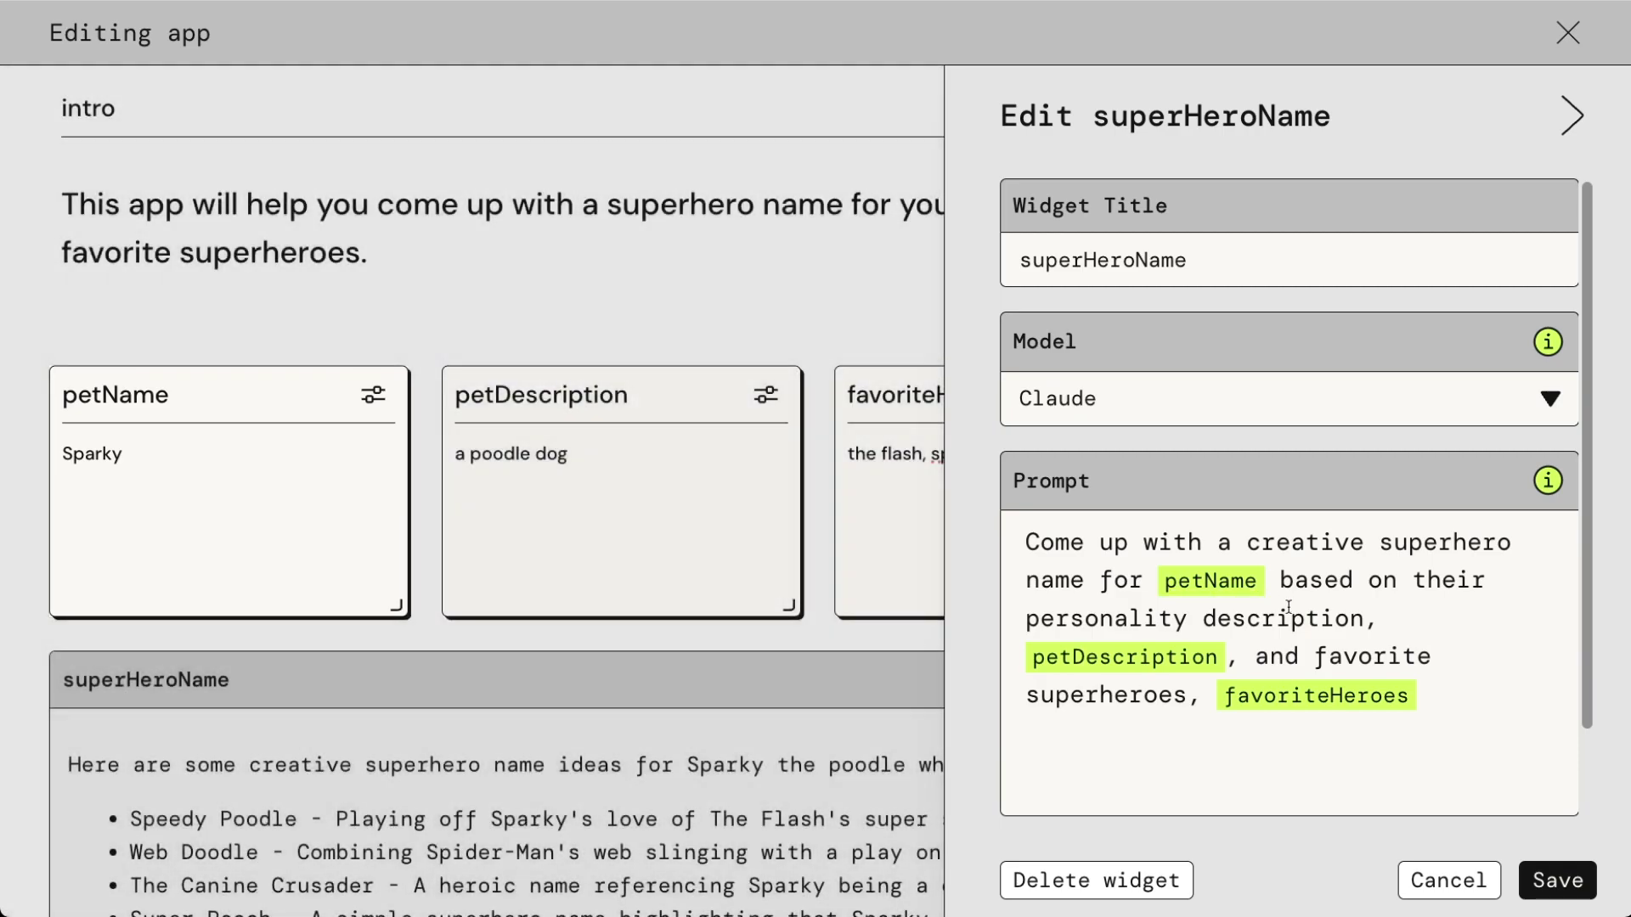
mouse_move(1164, 671)
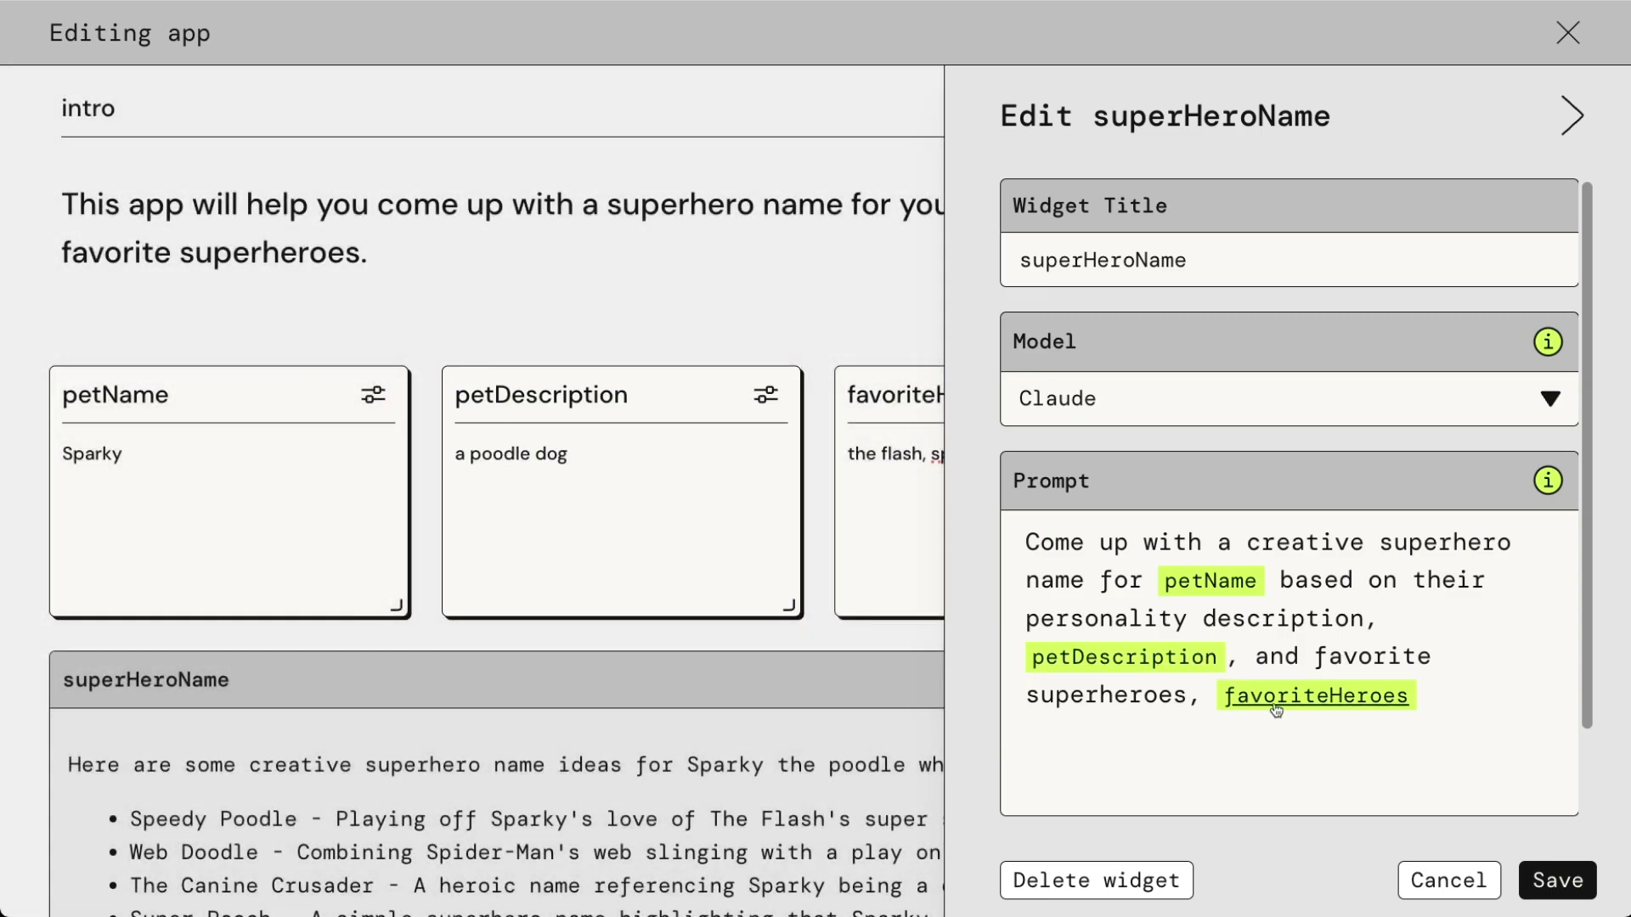
mouse_move(1288, 709)
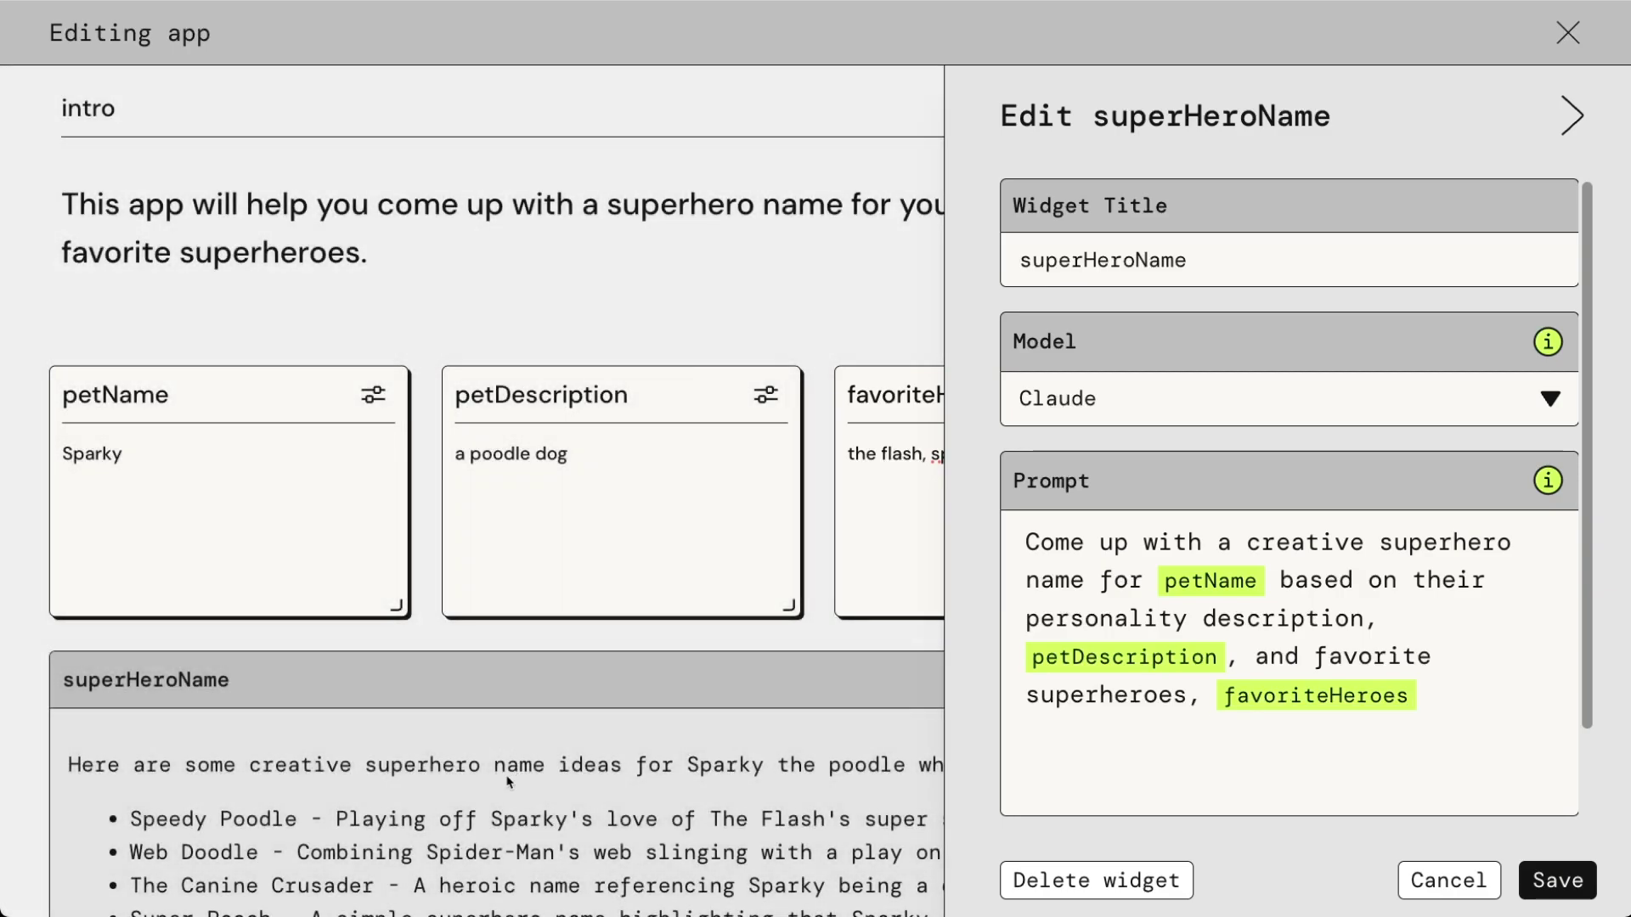
scroll(510, 782, down, 1)
scroll(510, 783, down, 4)
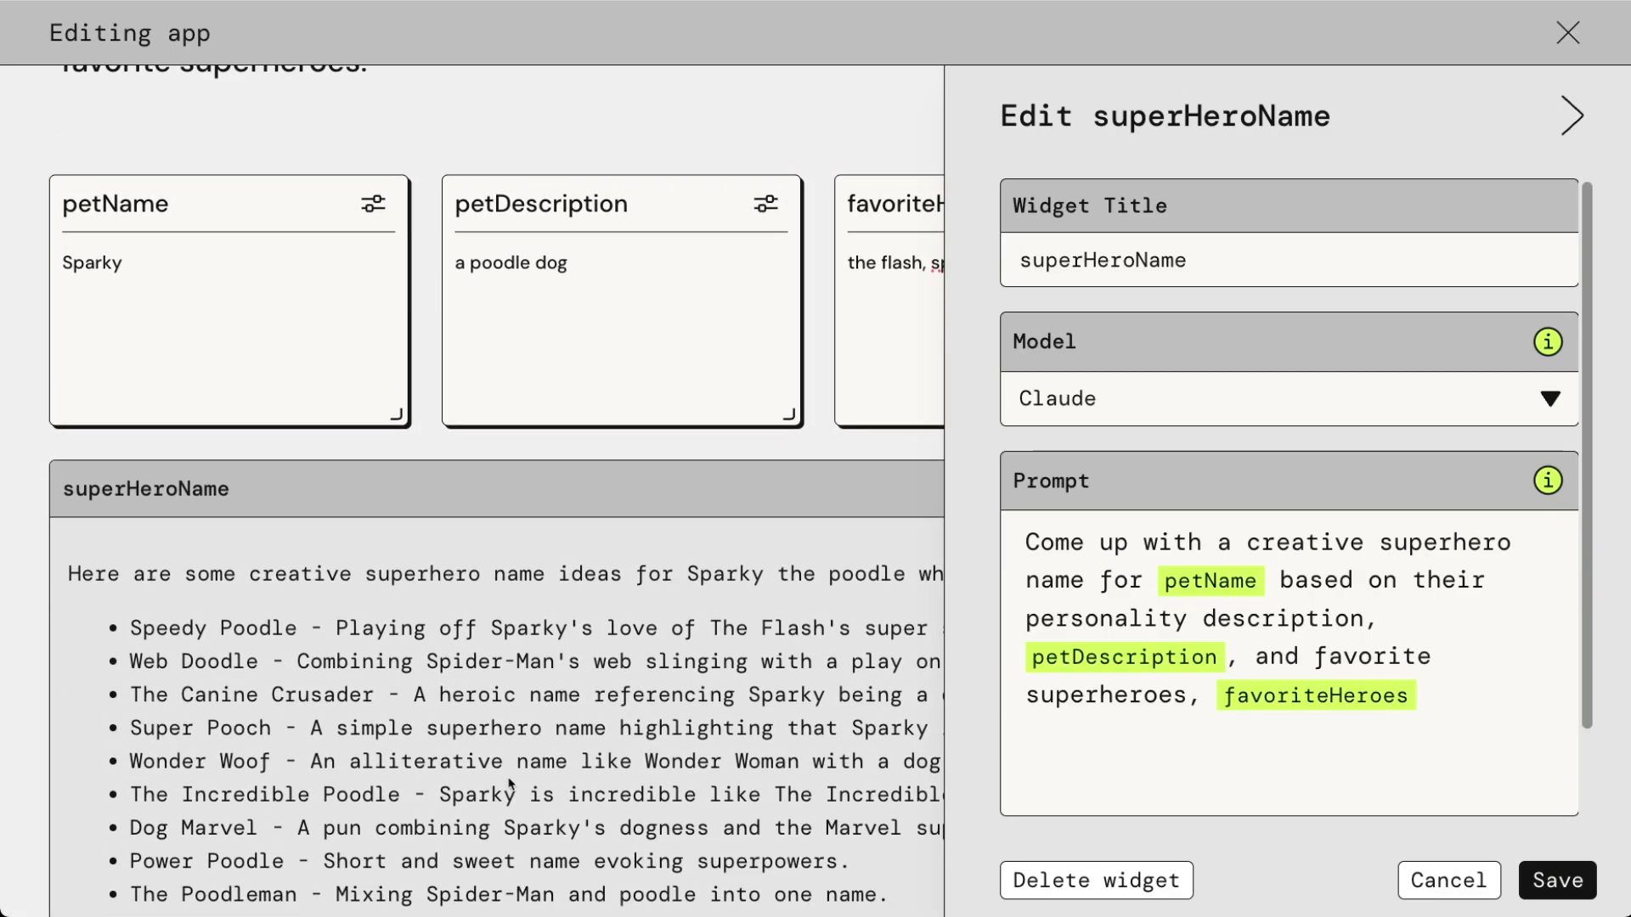
Add 'Just provide one name, and no reason why.' on a new prompt line and save
scroll(509, 782, up, 3)
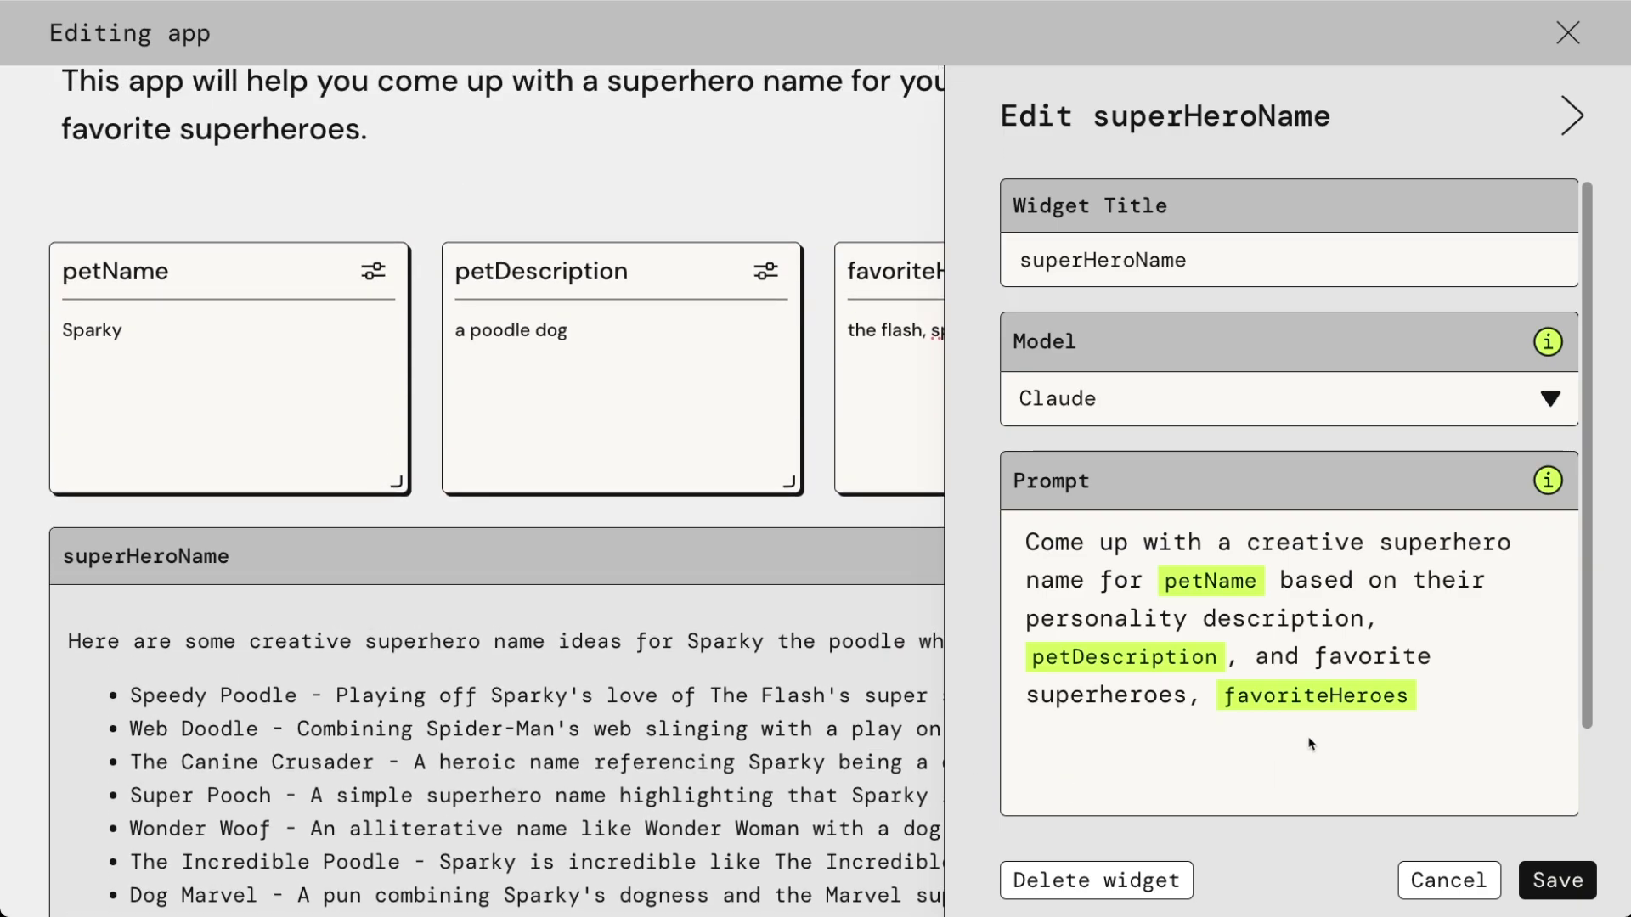
click(1435, 701)
text(.)
key(Return)
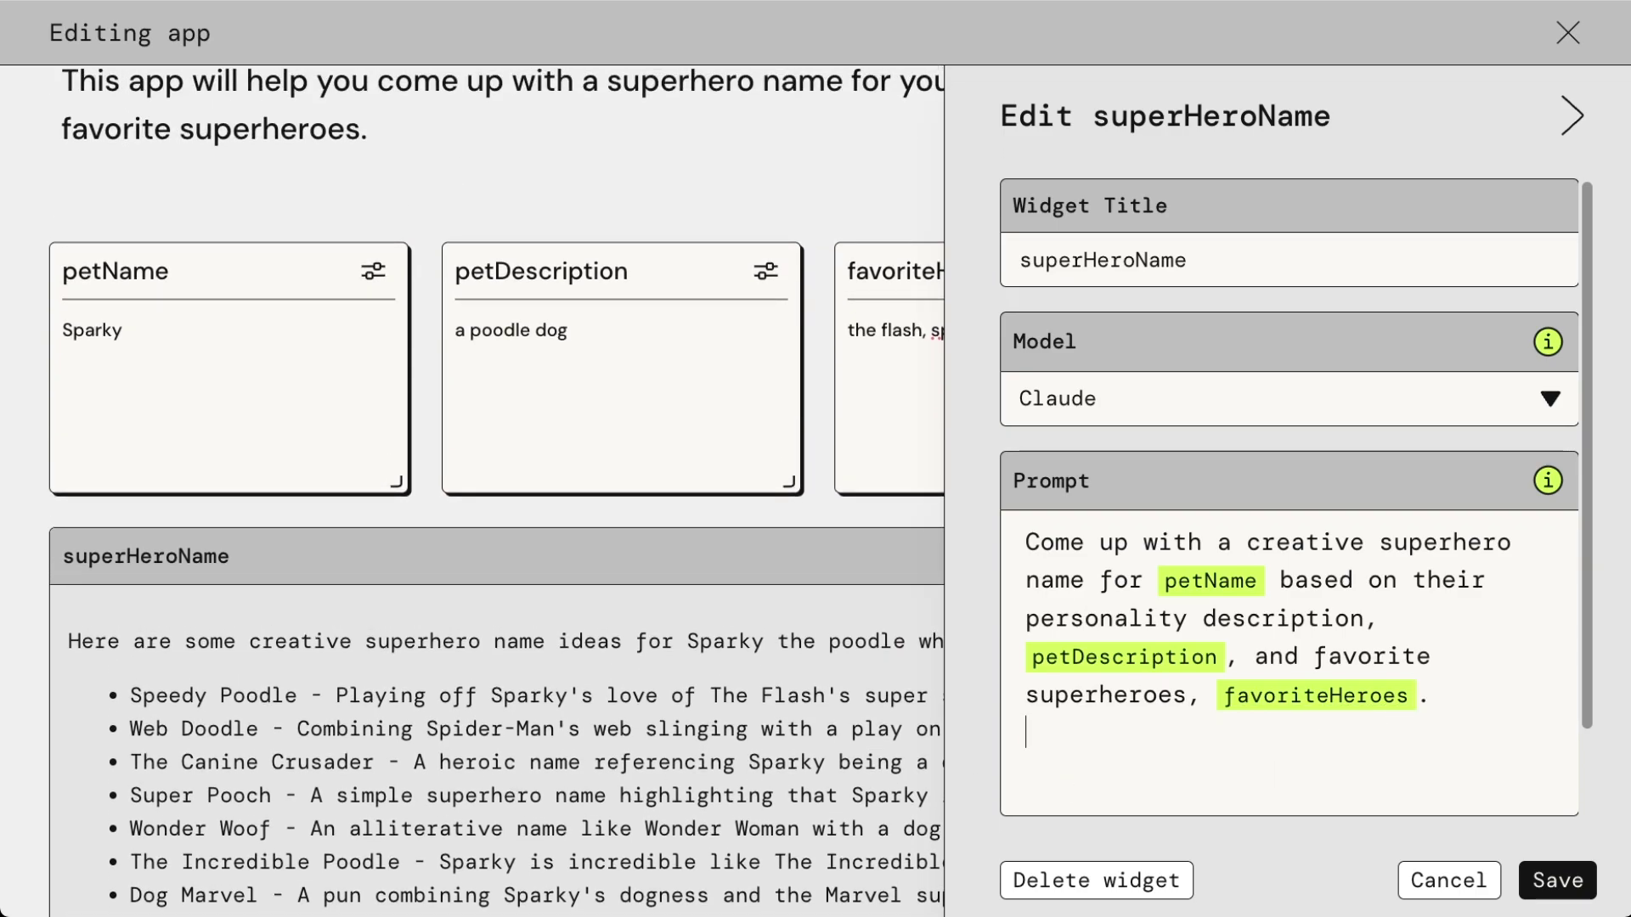
text(Just provide one )
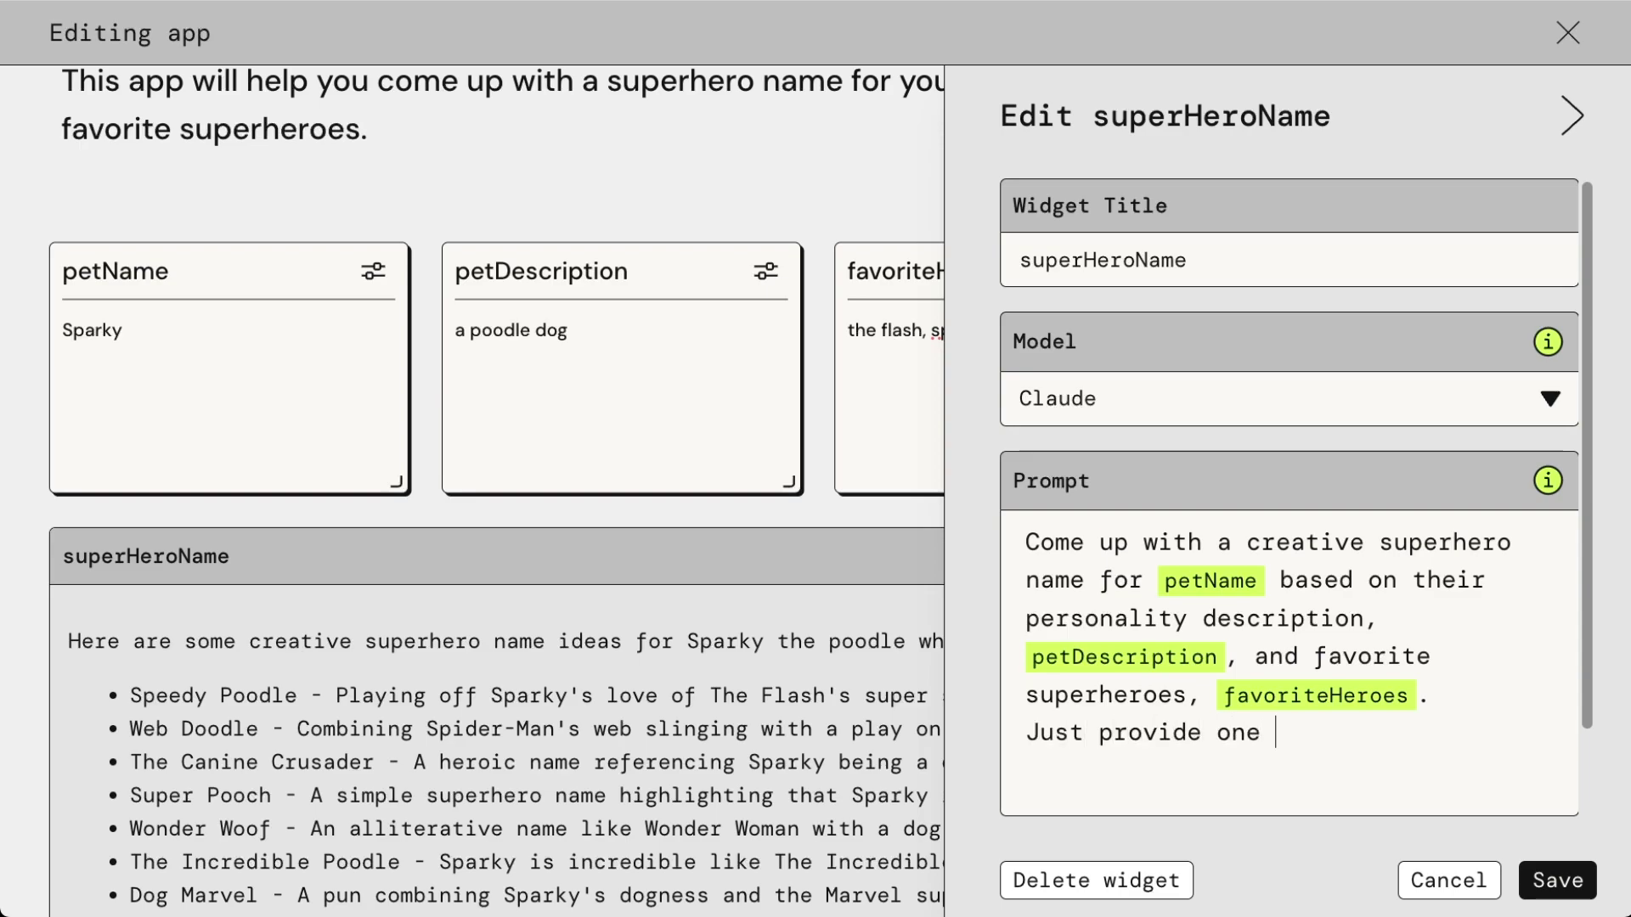
text(name, and no reason why.)
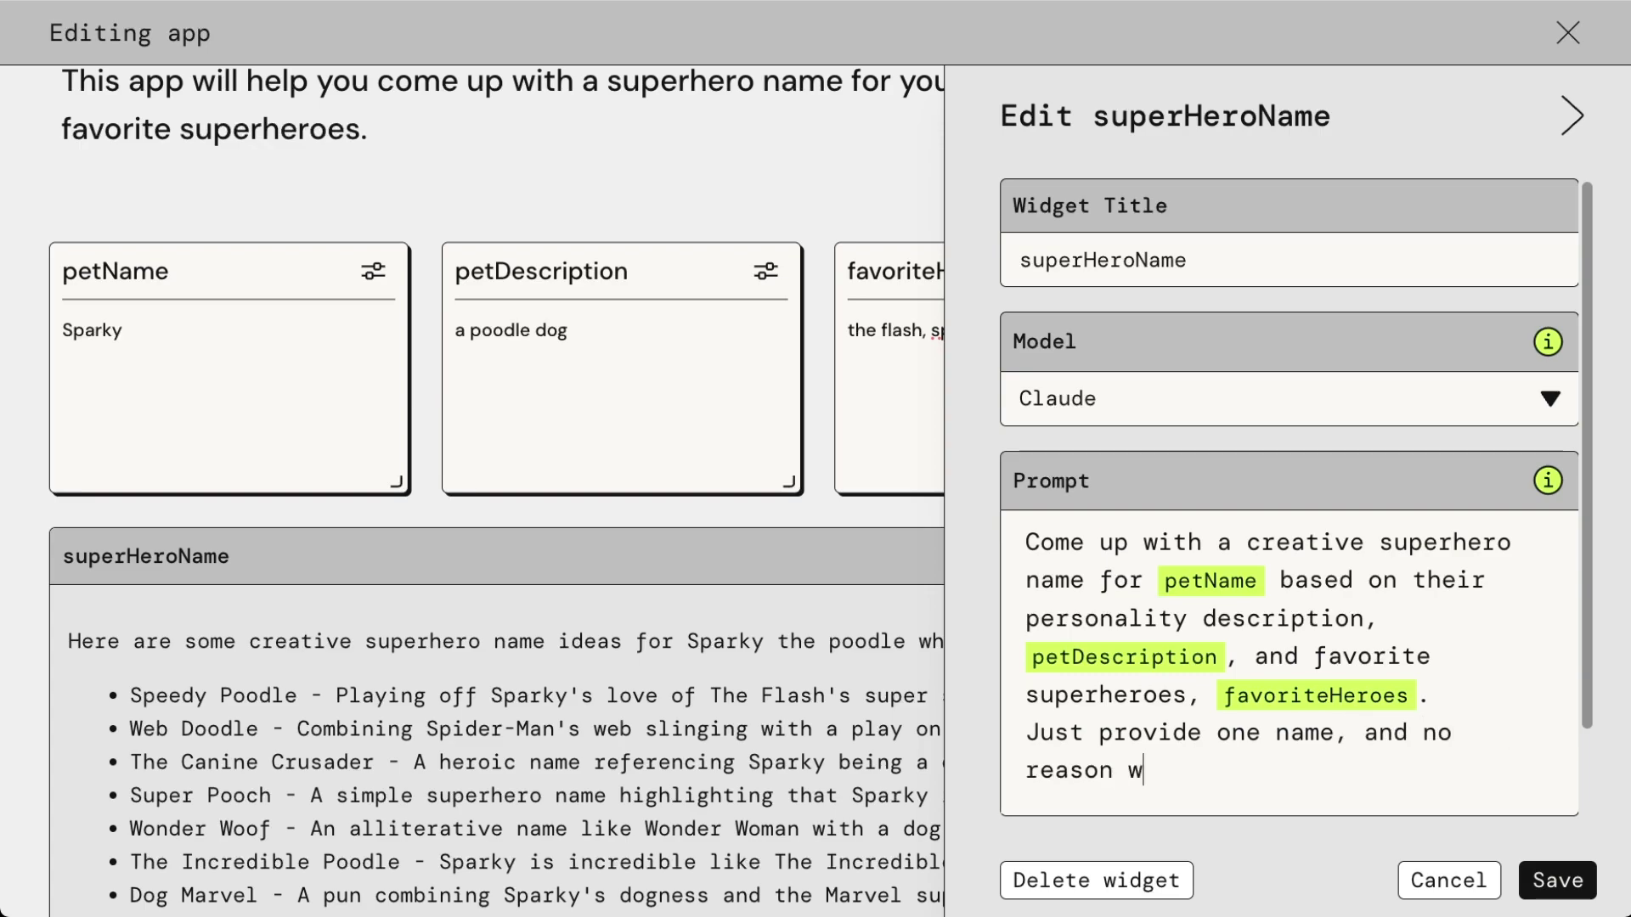
click(1585, 869)
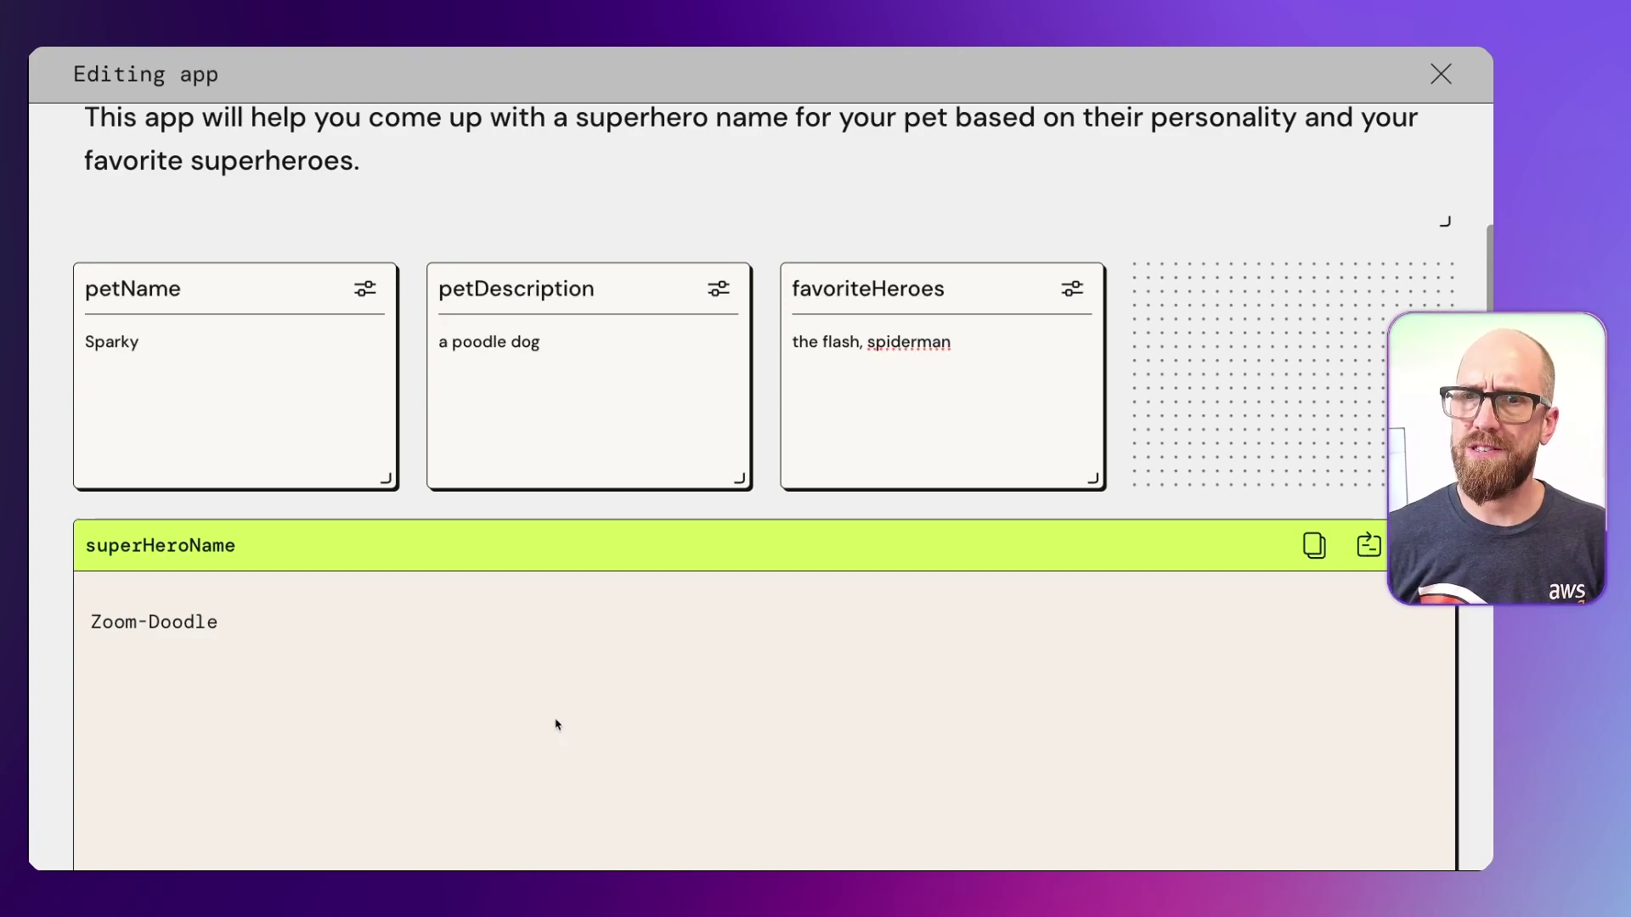
Shrink the superHeroName card and open Create Widget in the freed grid space
scroll(561, 729, down, 3)
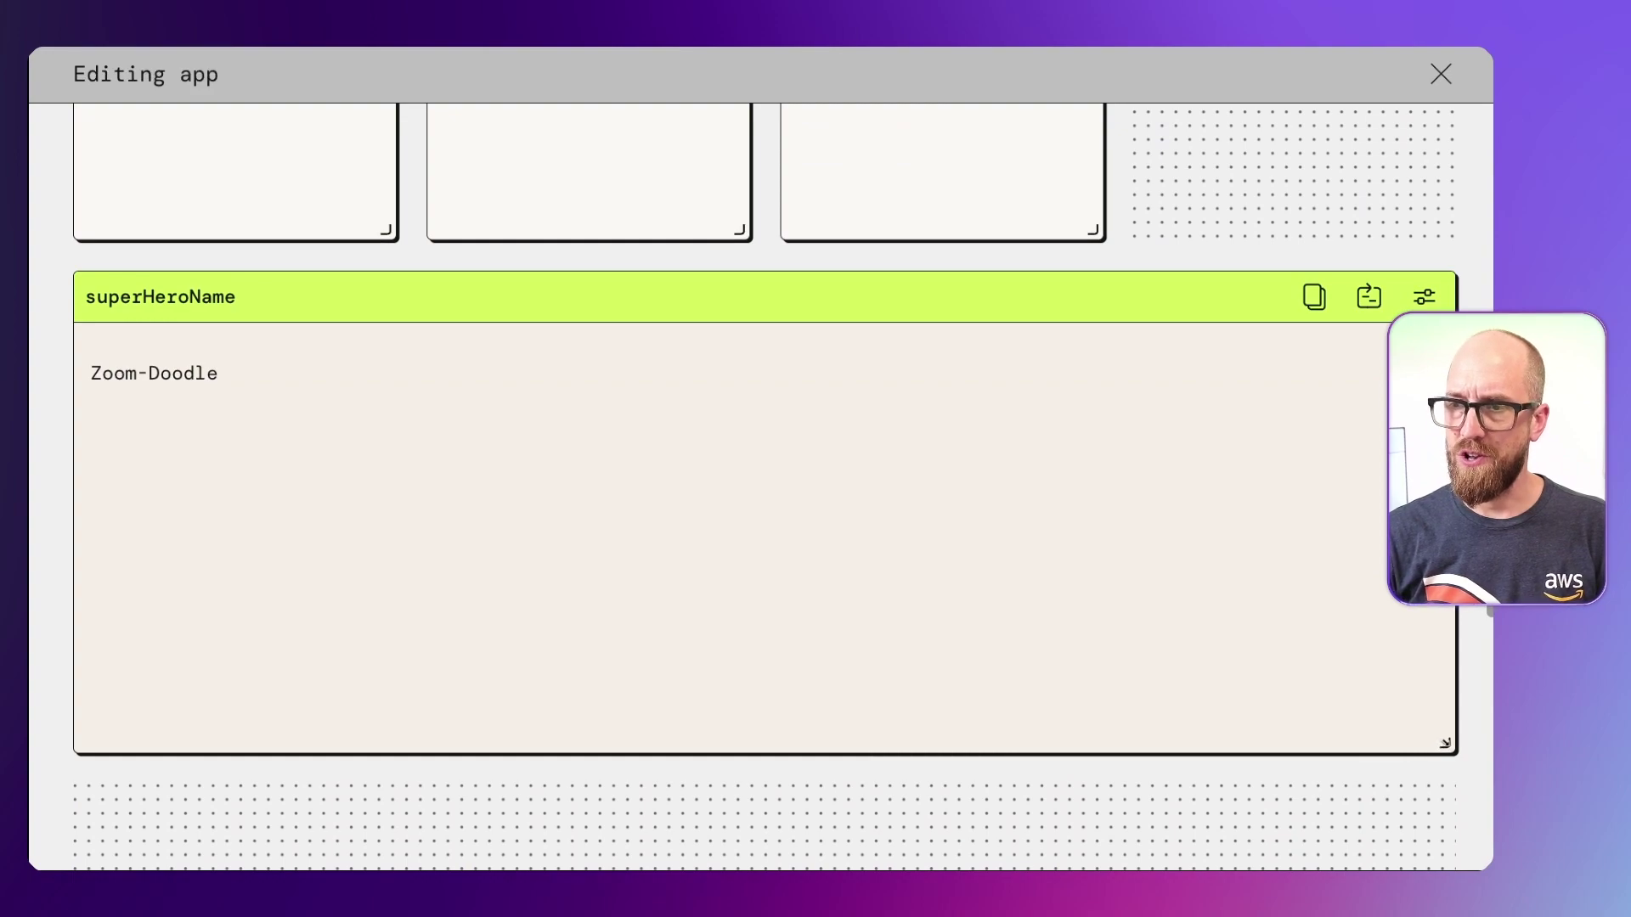
drag(1442, 742, 629, 663)
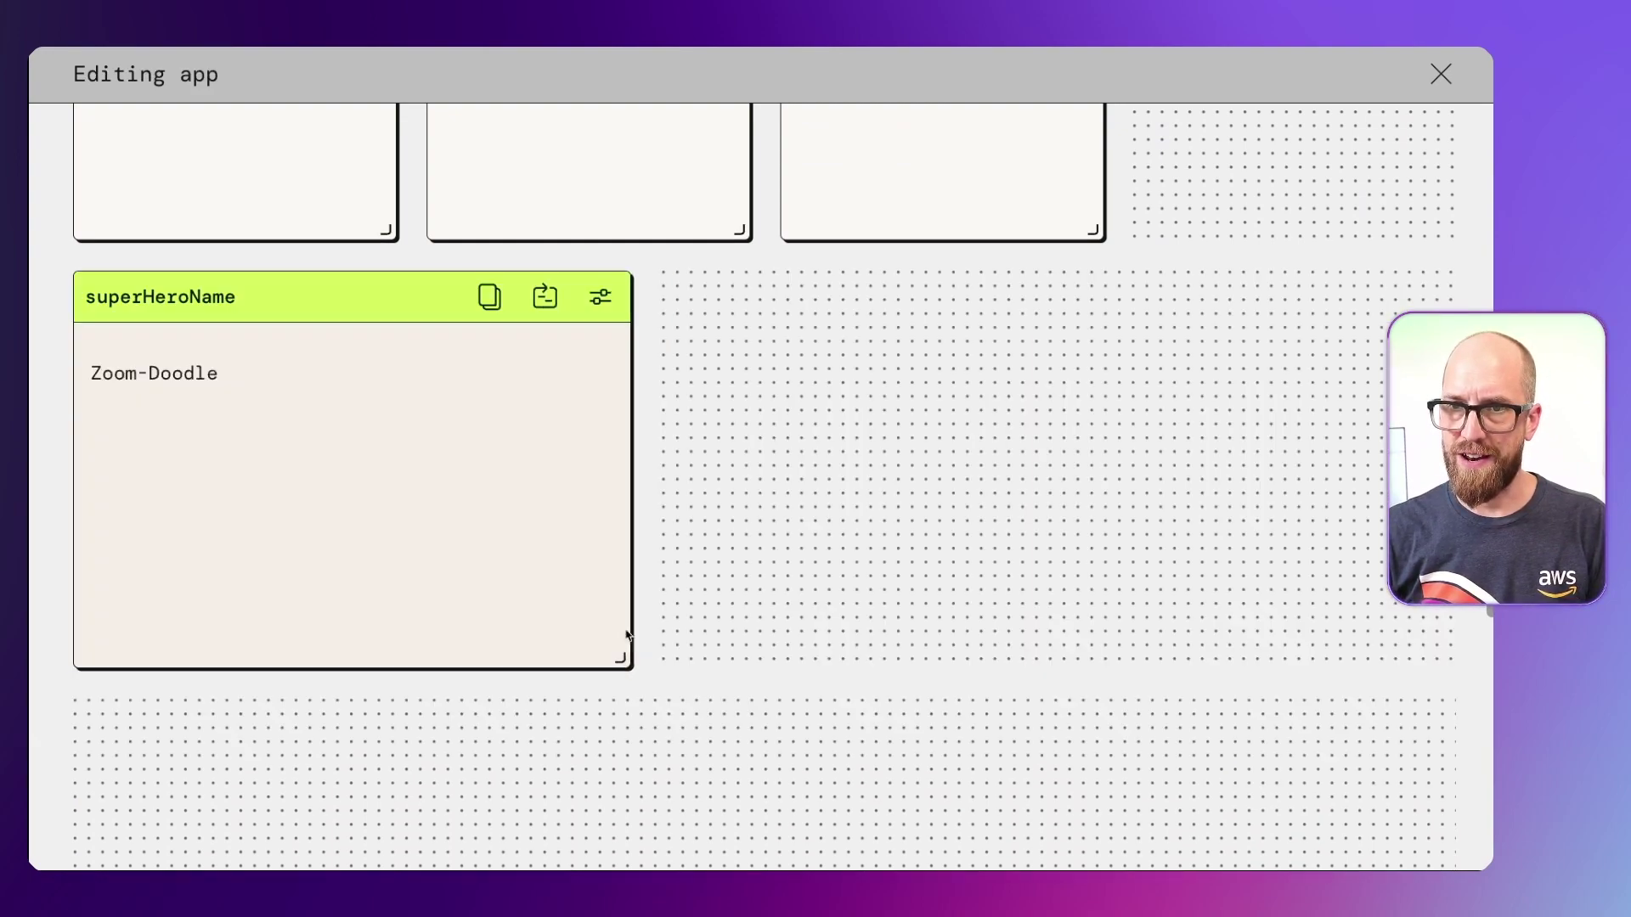
scroll(608, 745, up, 3)
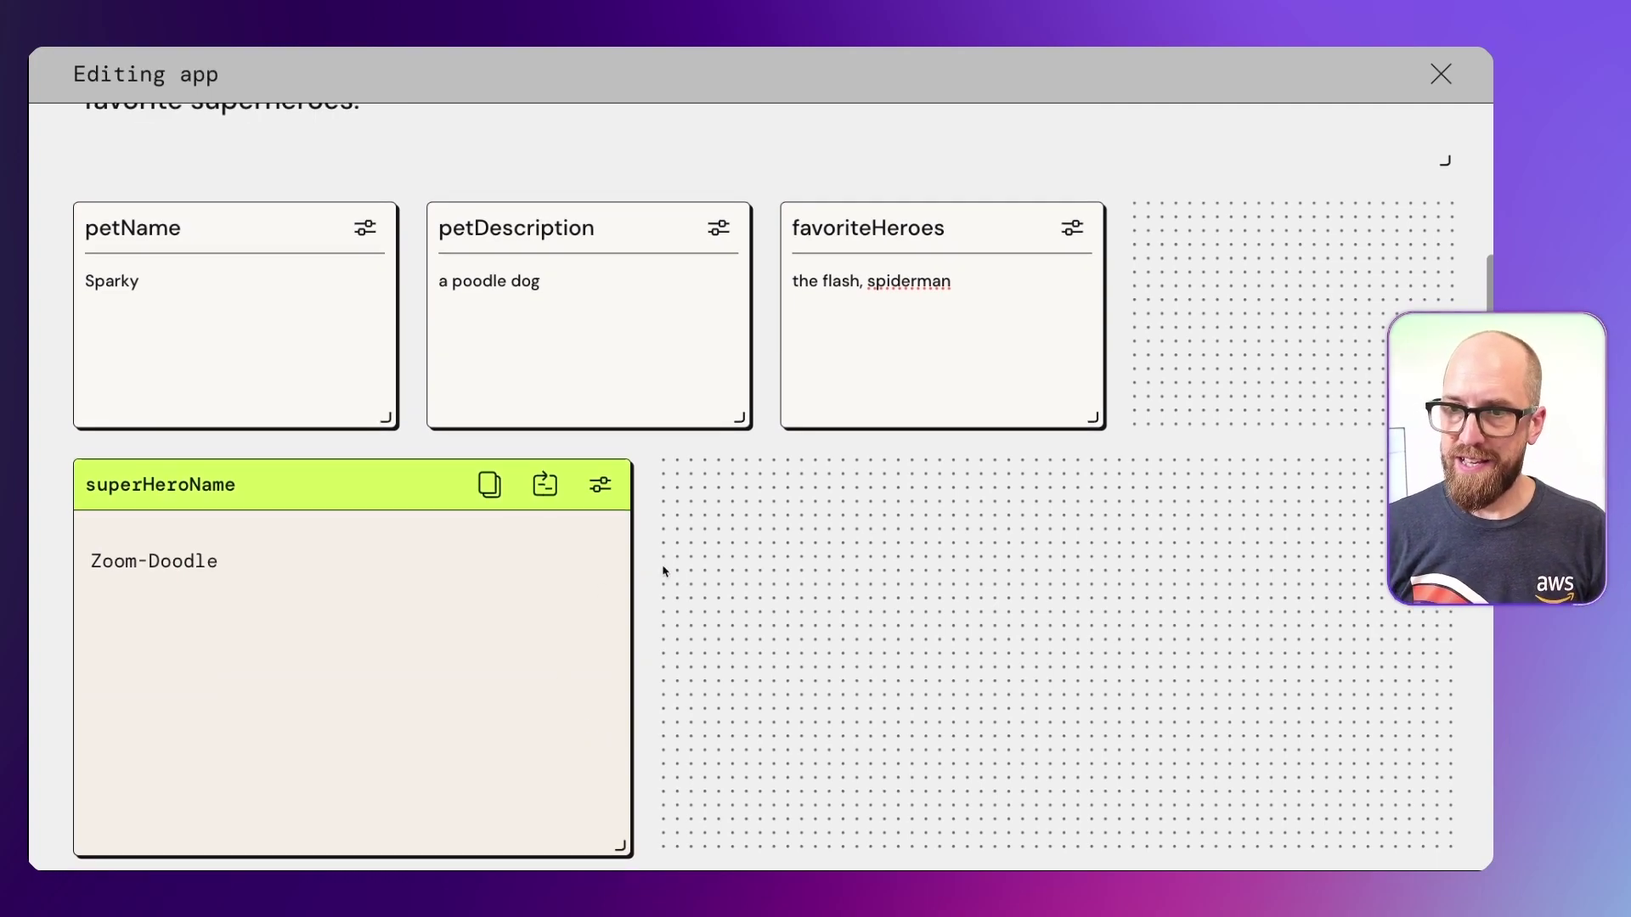
mouse_move(1045, 647)
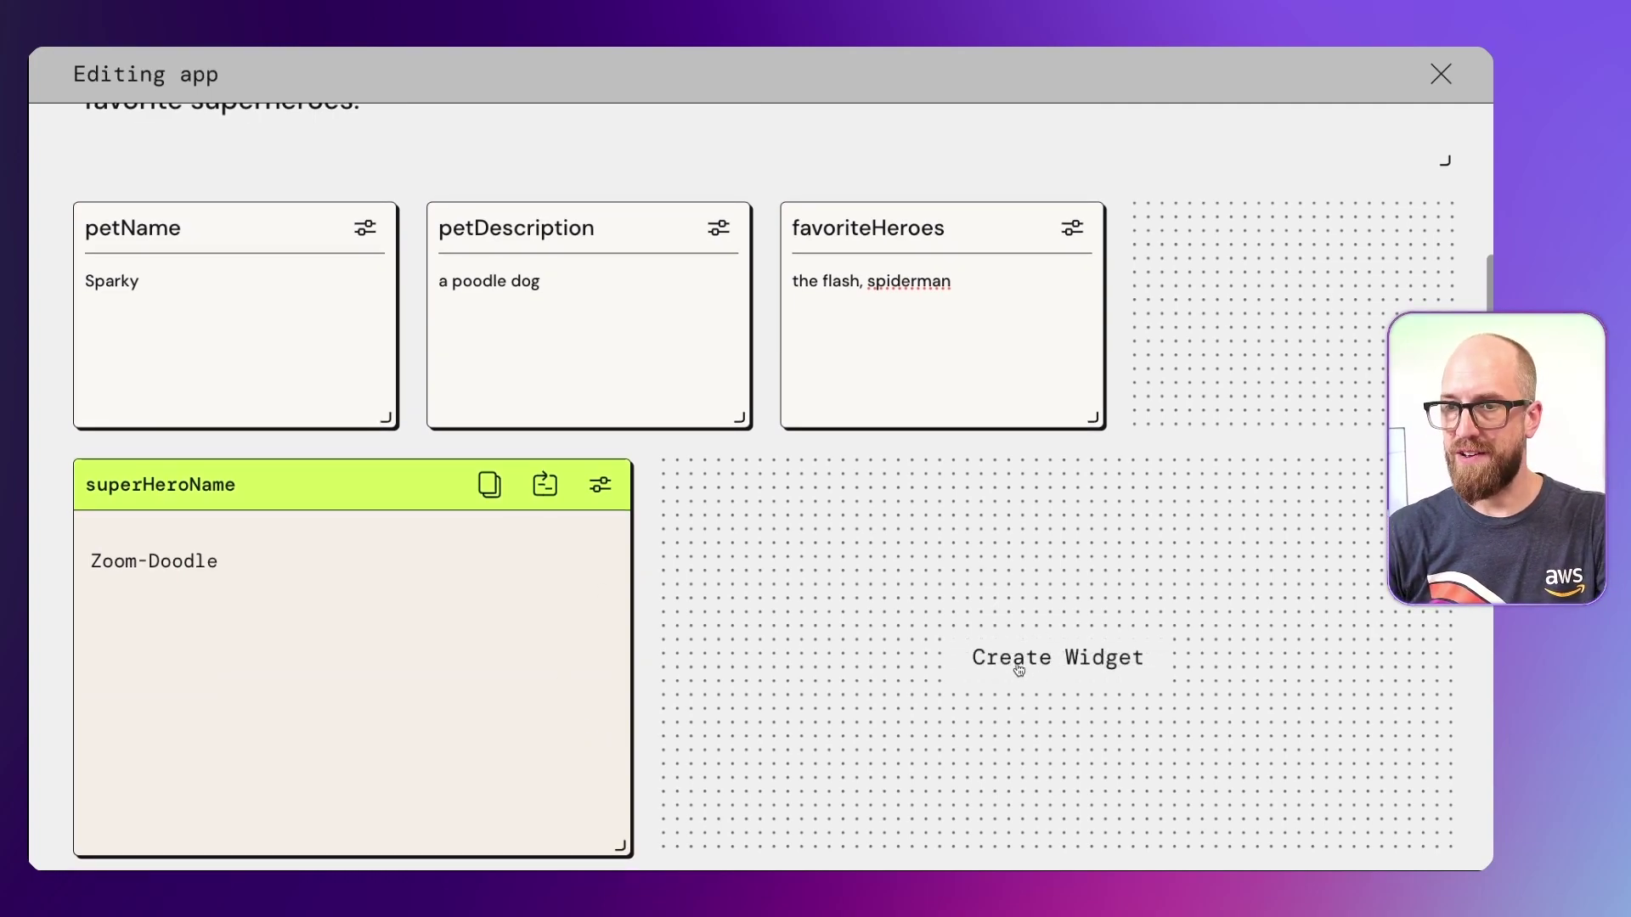
click(1033, 665)
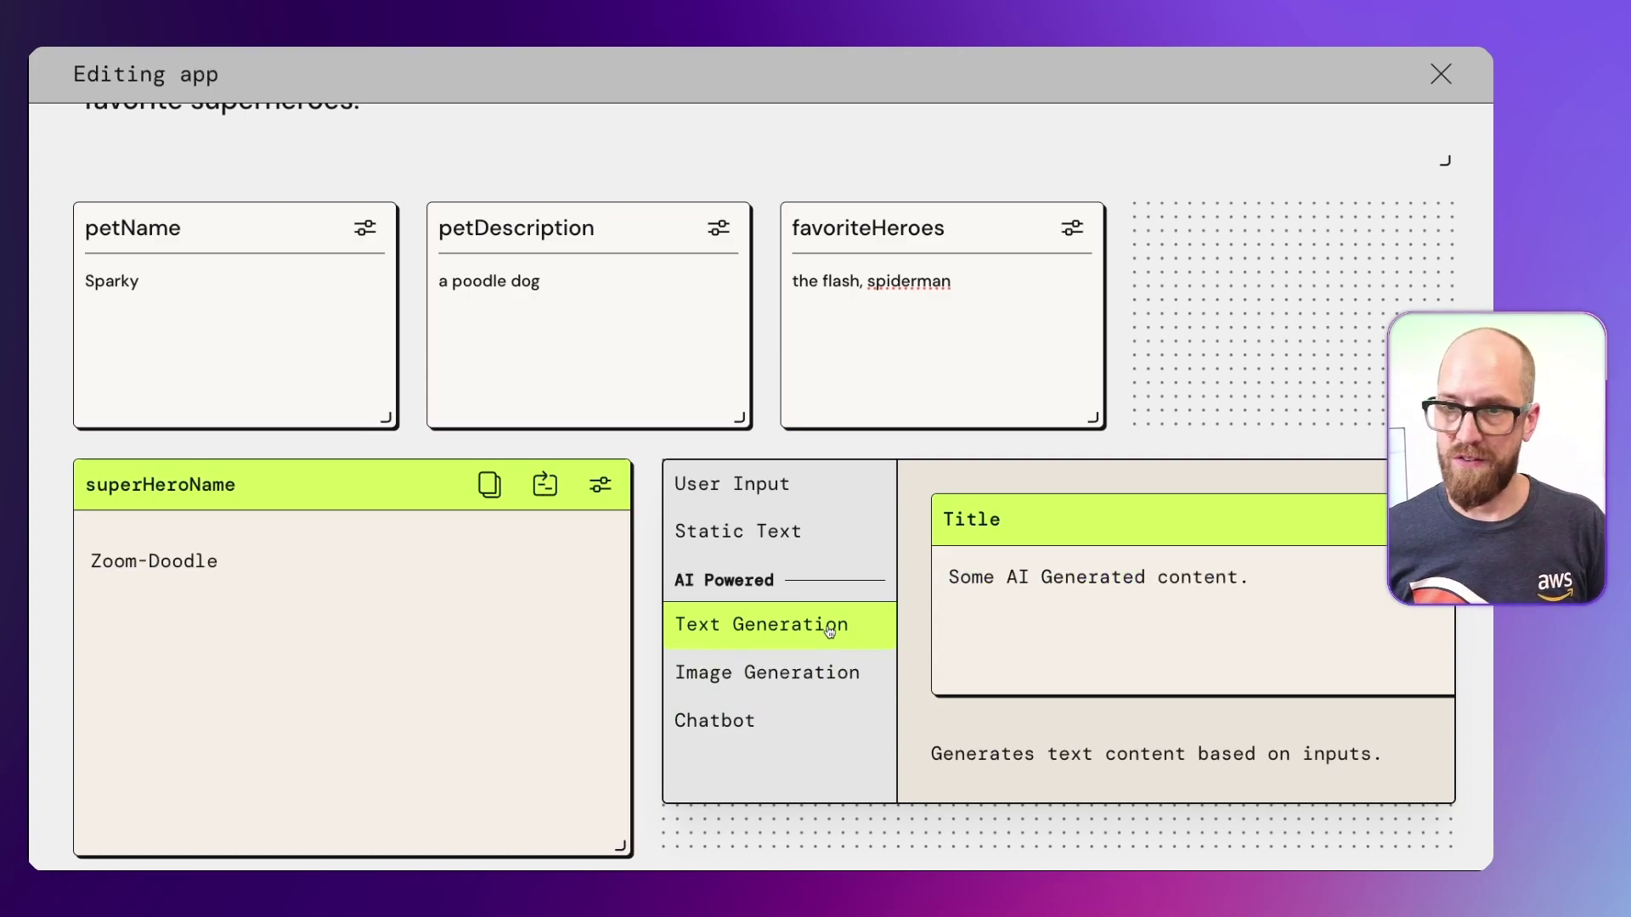
Add an Image Generation widget described as 'A portrait of a pet called petName' and save it
click(805, 677)
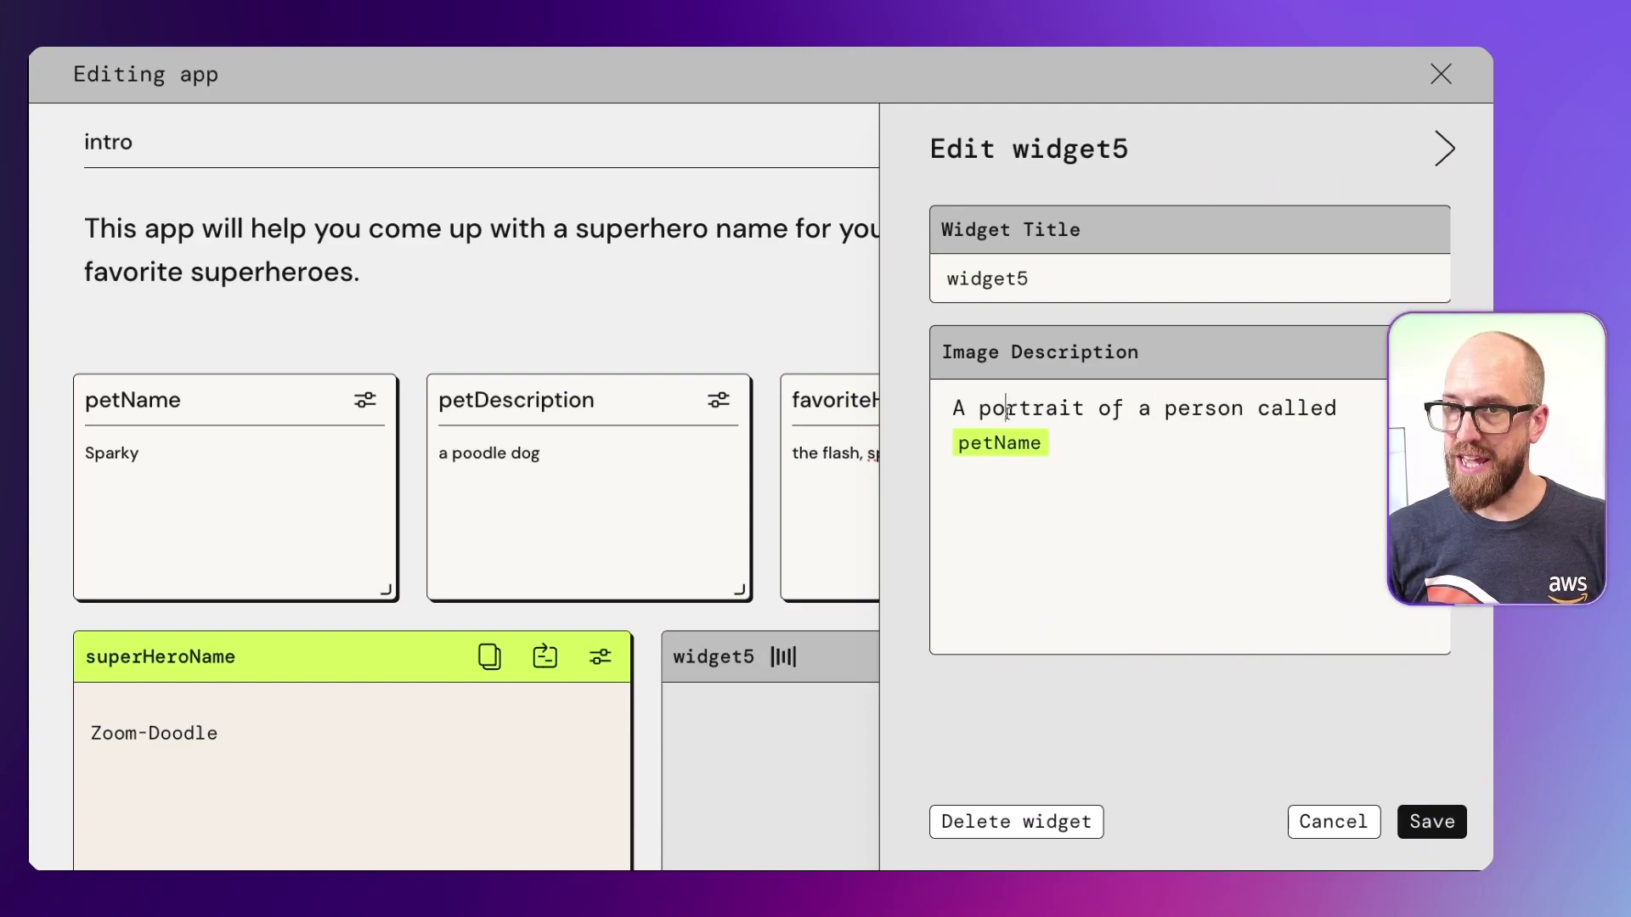
double_click(1186, 407)
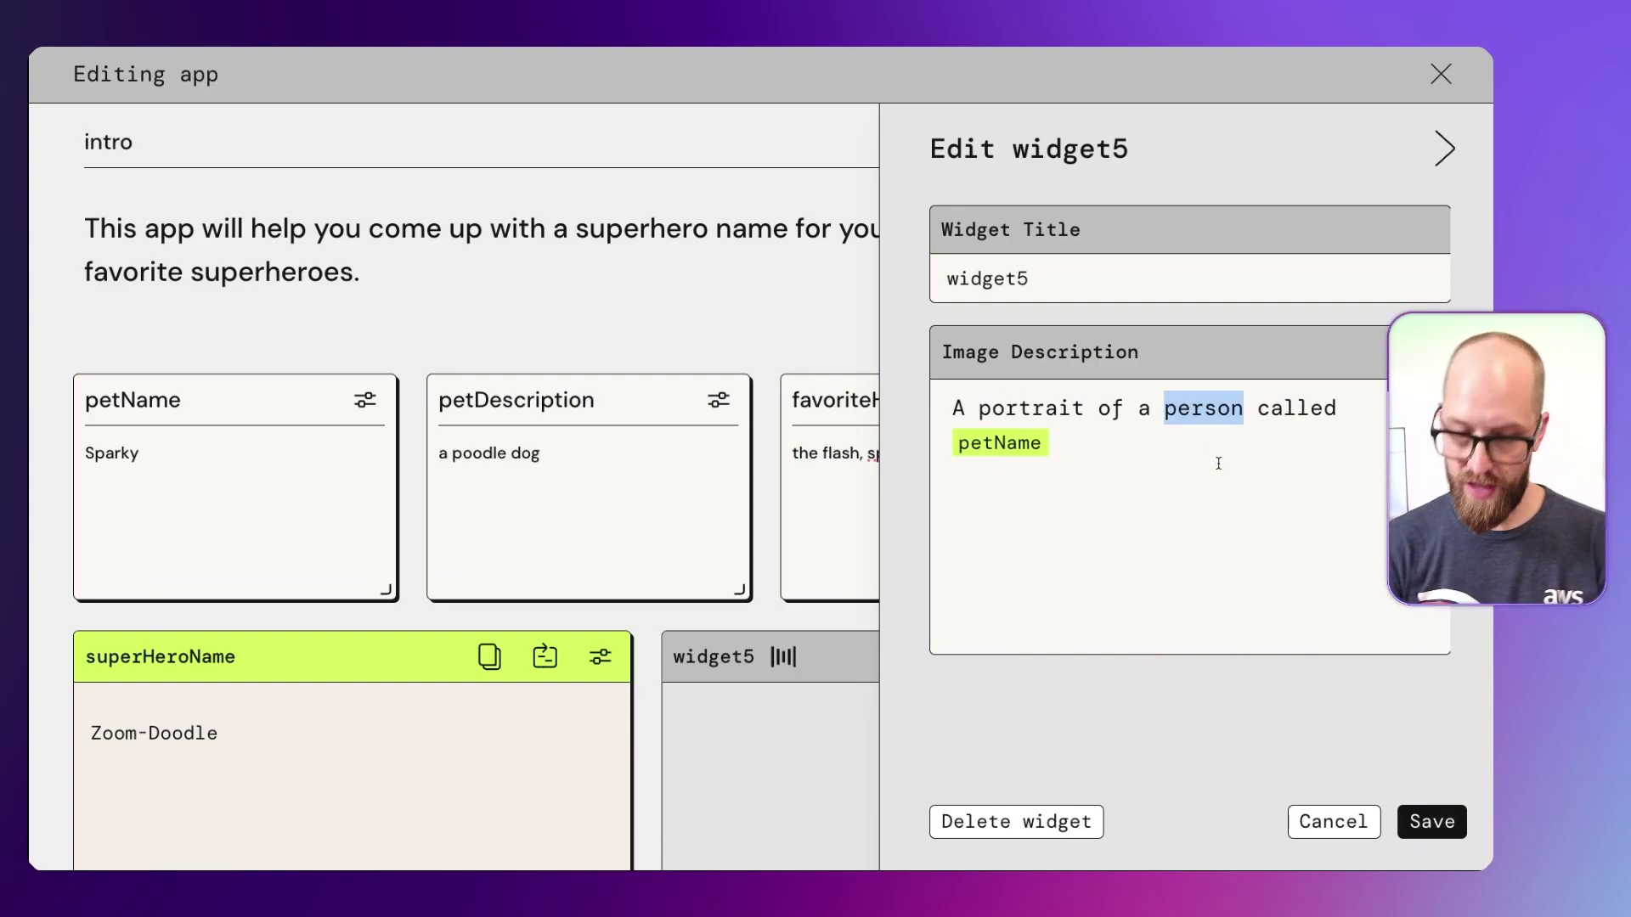
text(pet c)
key(BackSpace)
key(BackSpace)
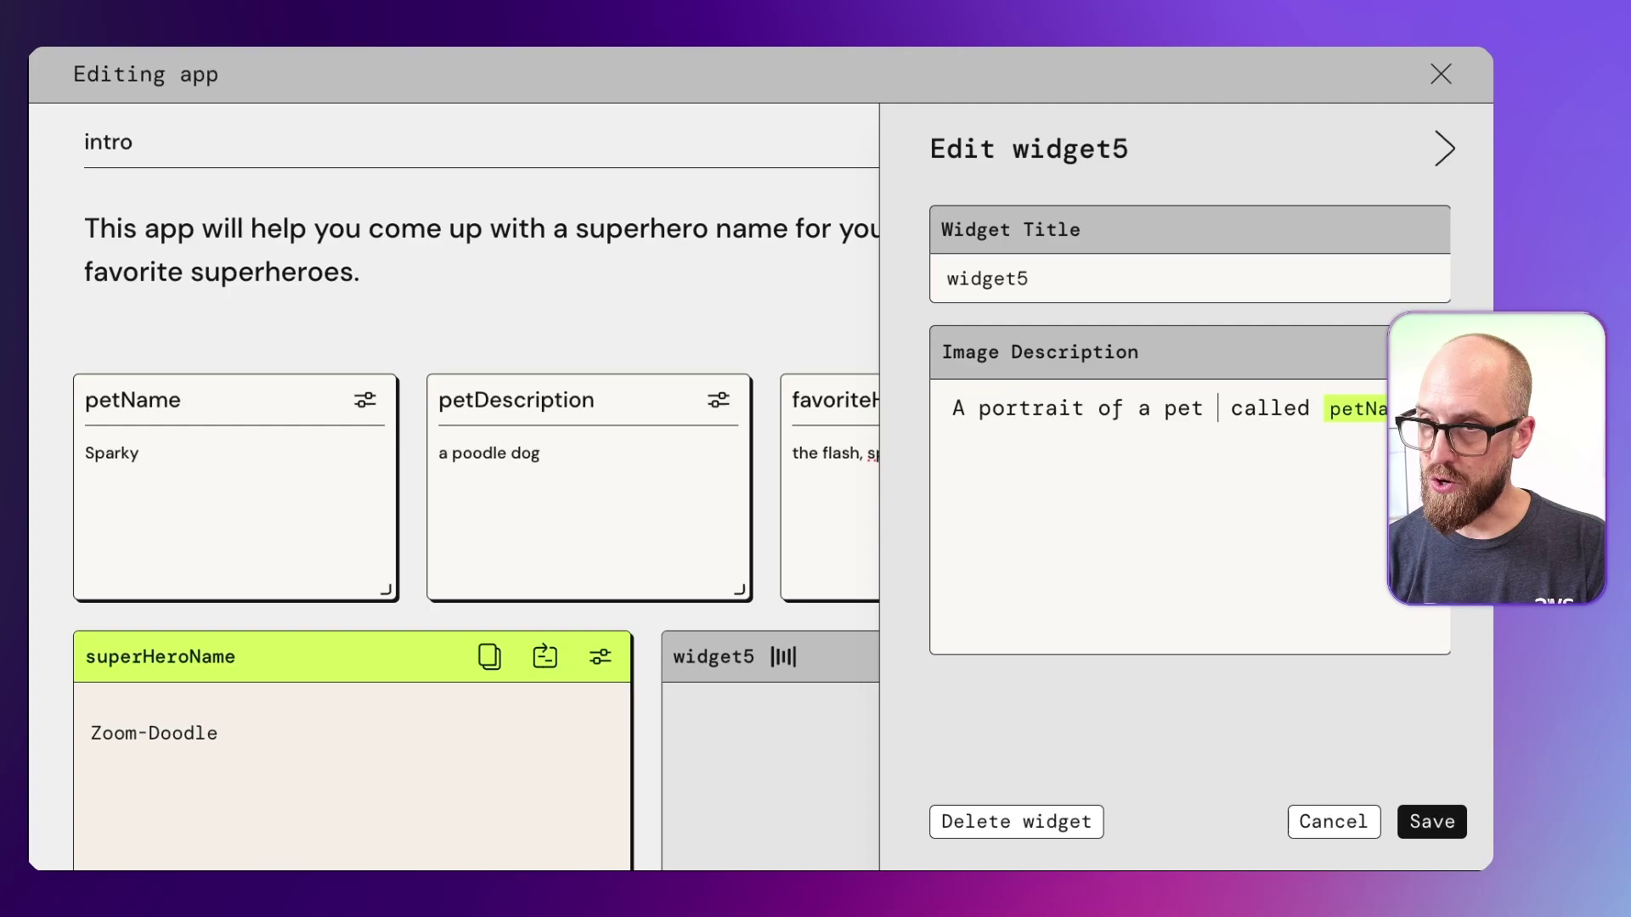
key(BackSpace)
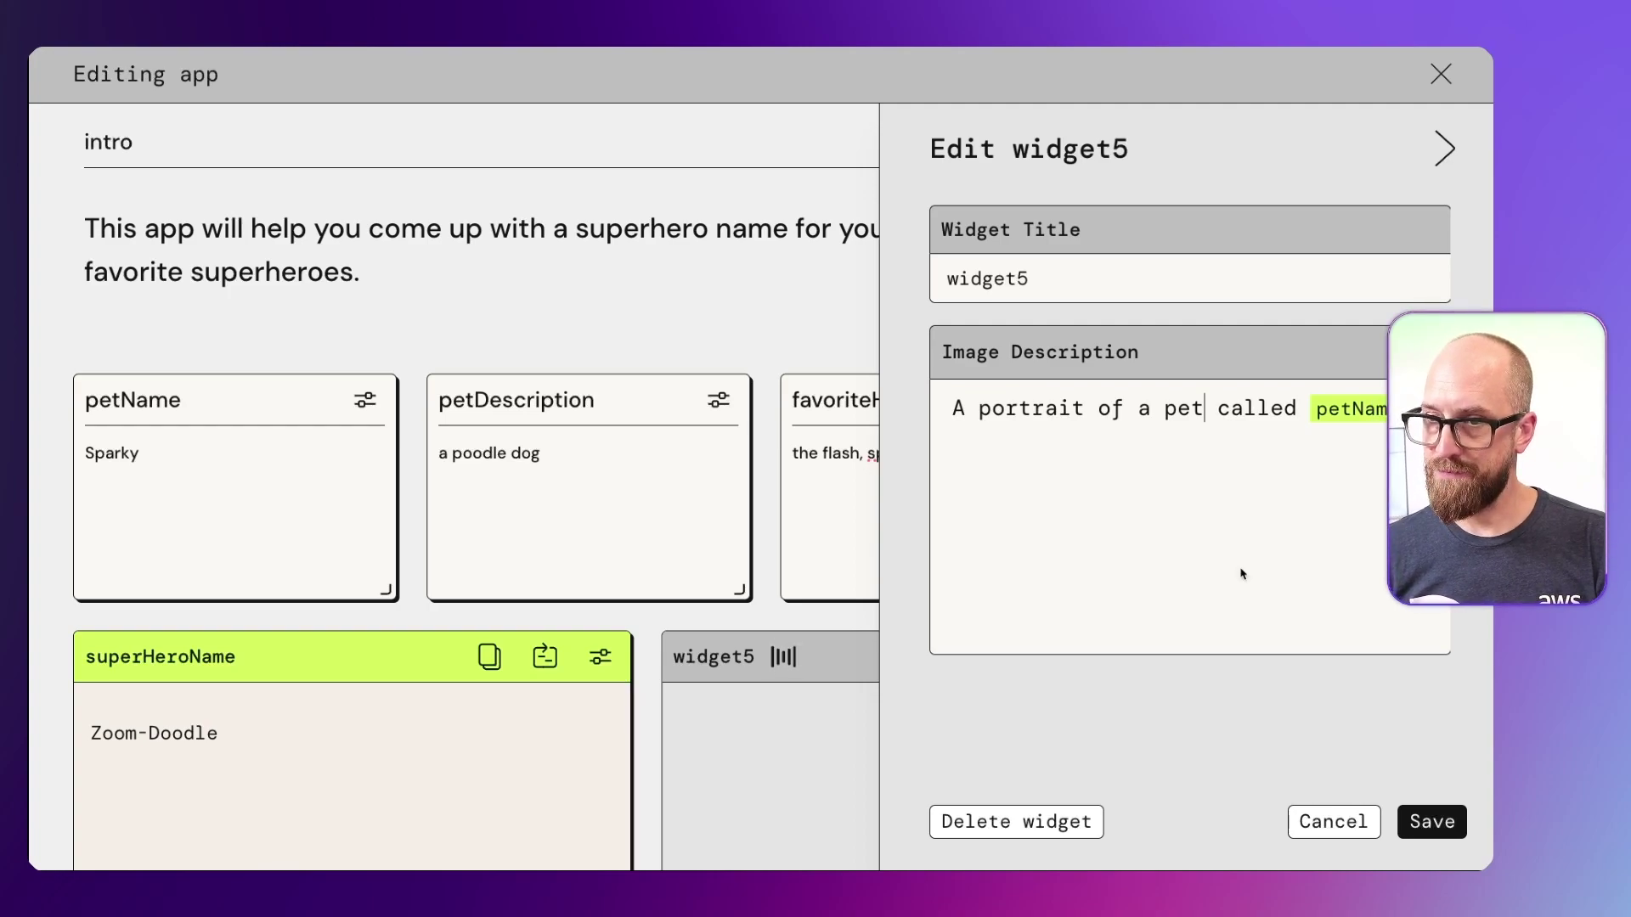
click(1432, 823)
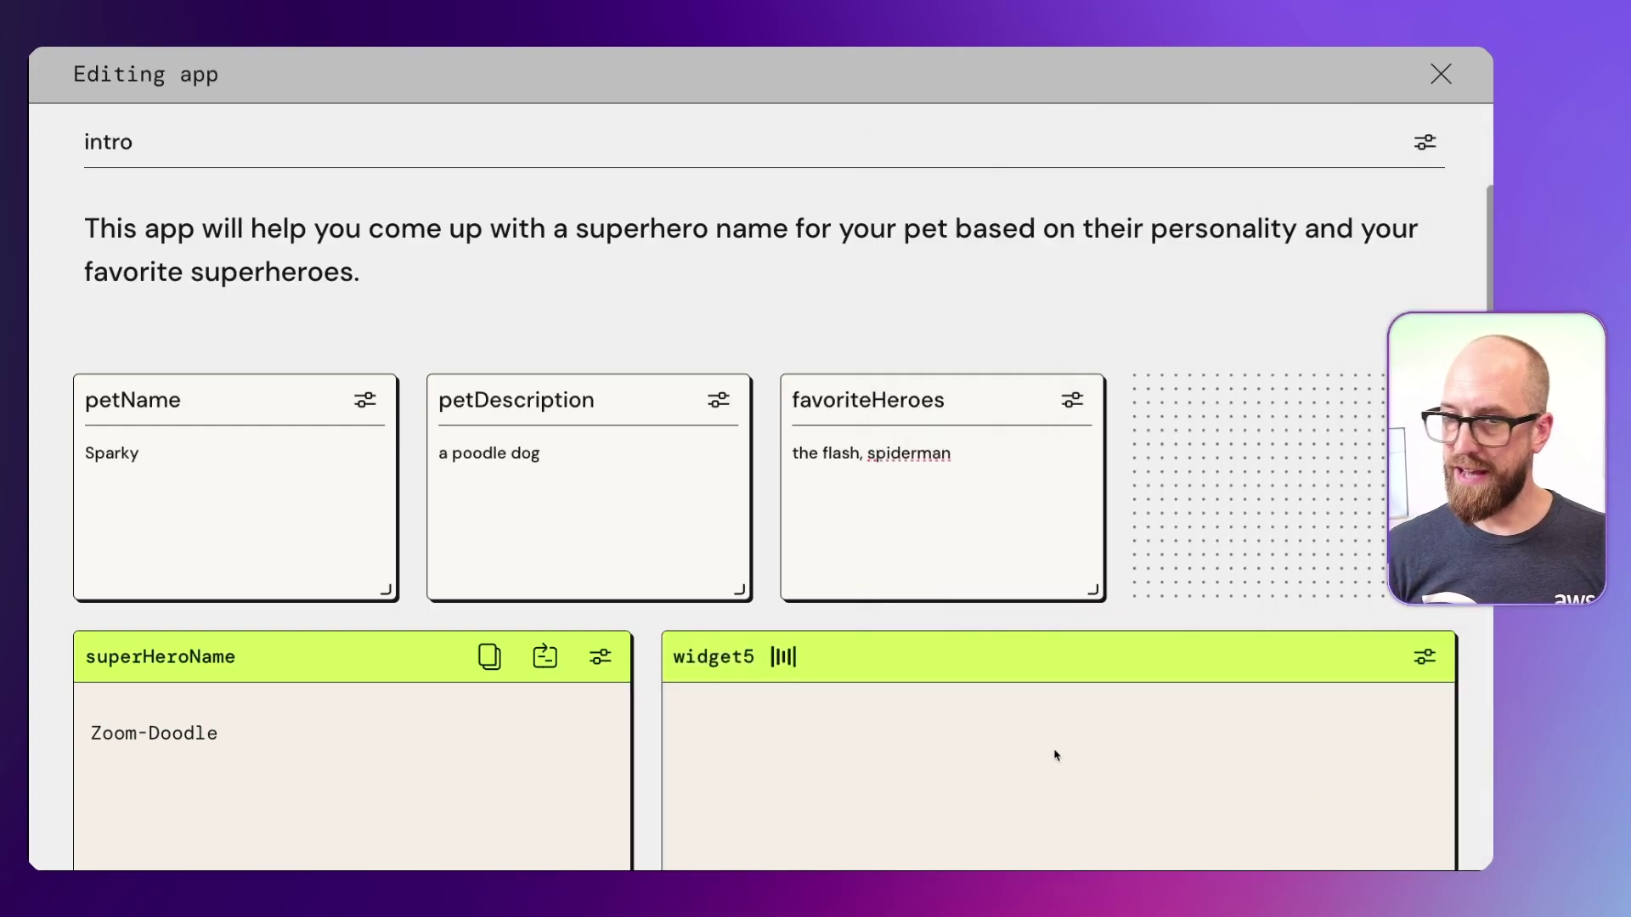
Narrow the widget5 image card from its corner handle
scroll(1440, 730, down, 3)
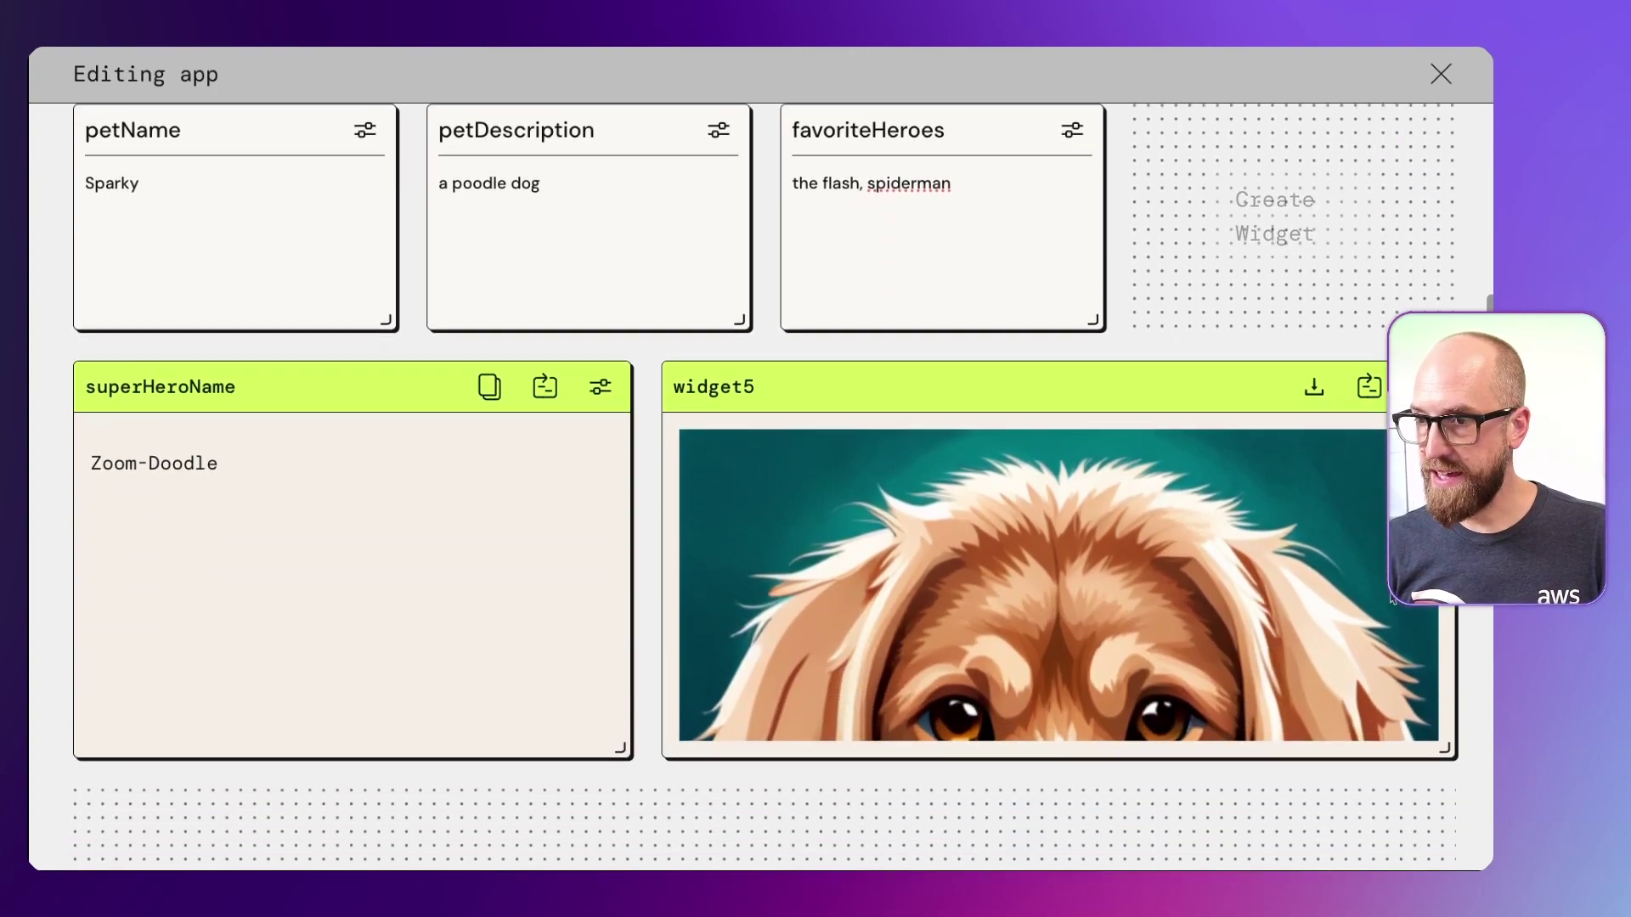
drag(1441, 732, 1051, 725)
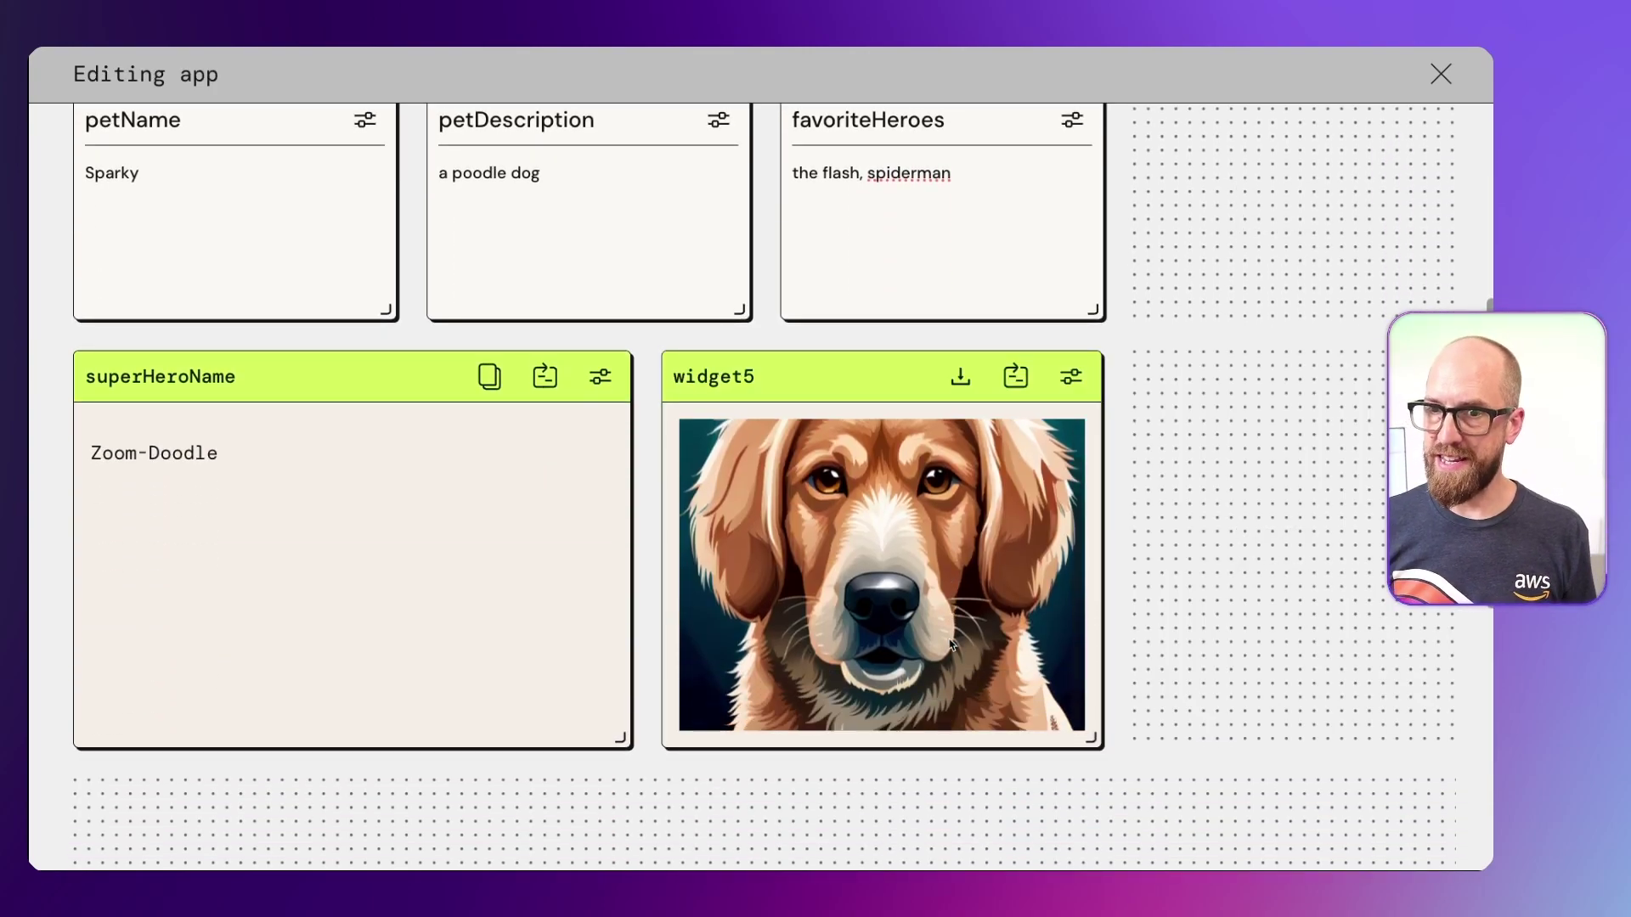
scroll(951, 646, up, 2)
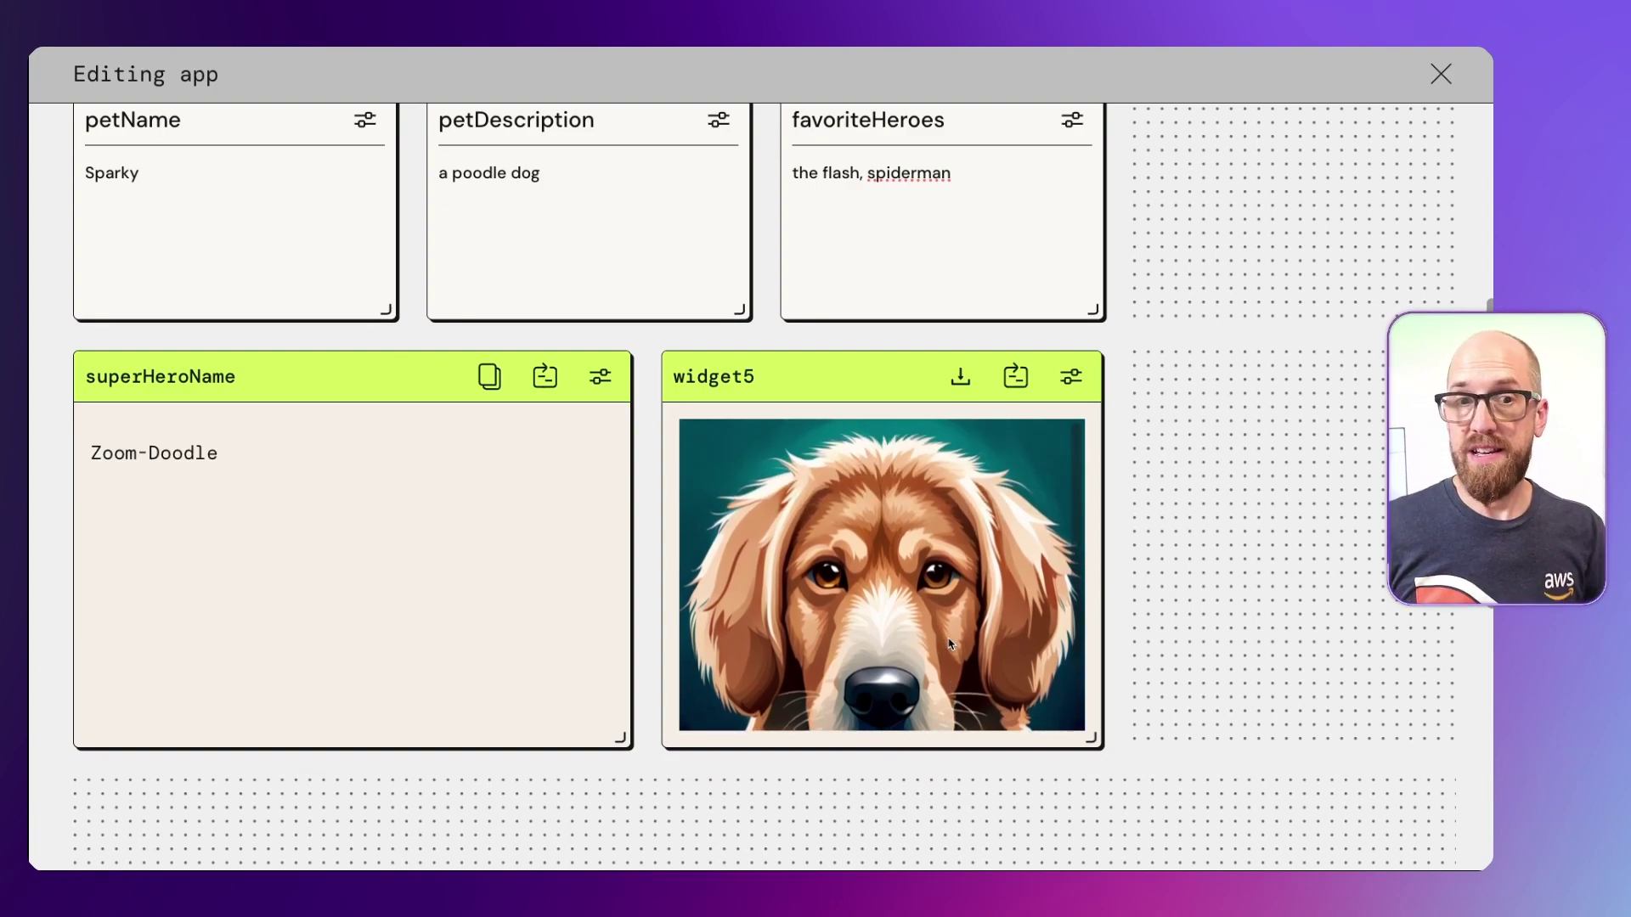
Insert 'super hero pet called' into widget5's image description
click(1059, 396)
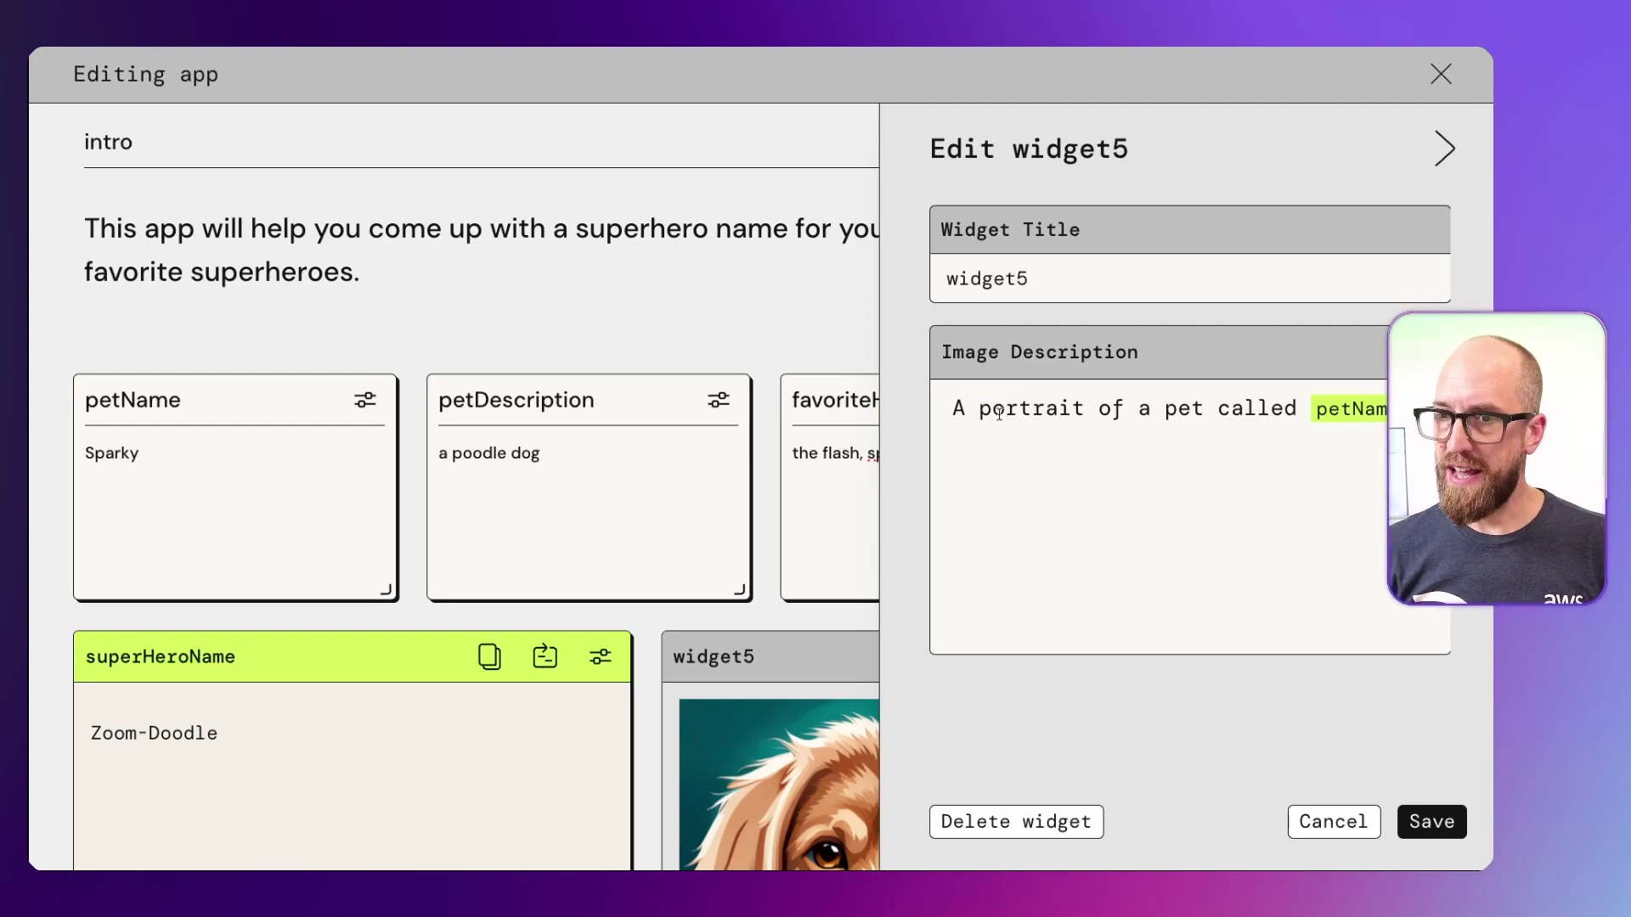
click(1162, 409)
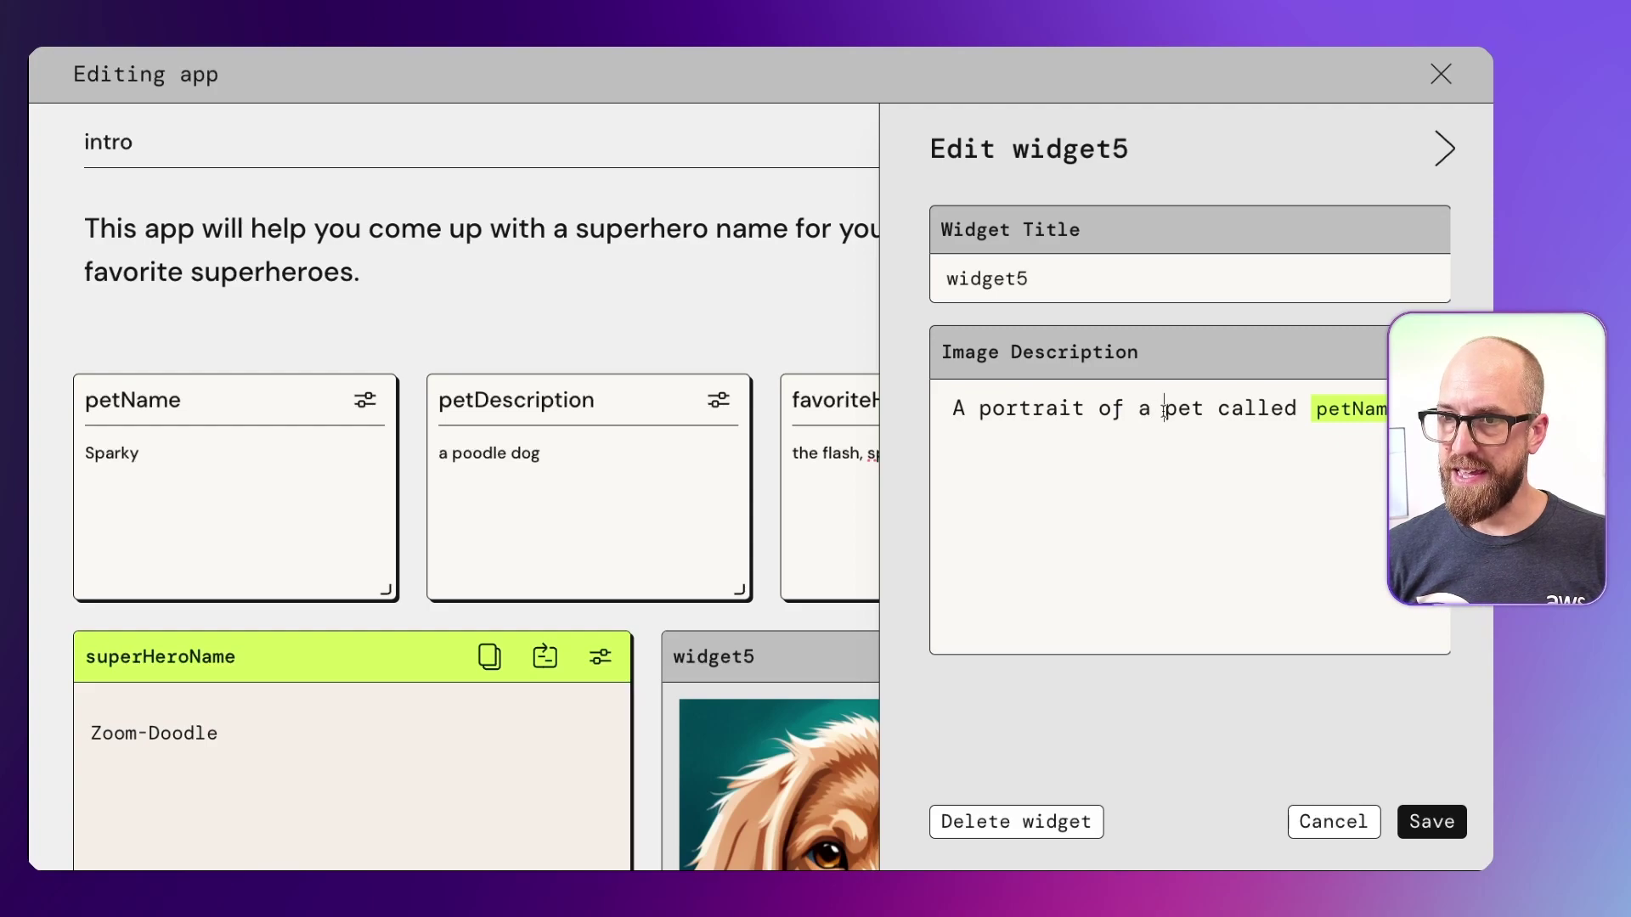
text(super heo)
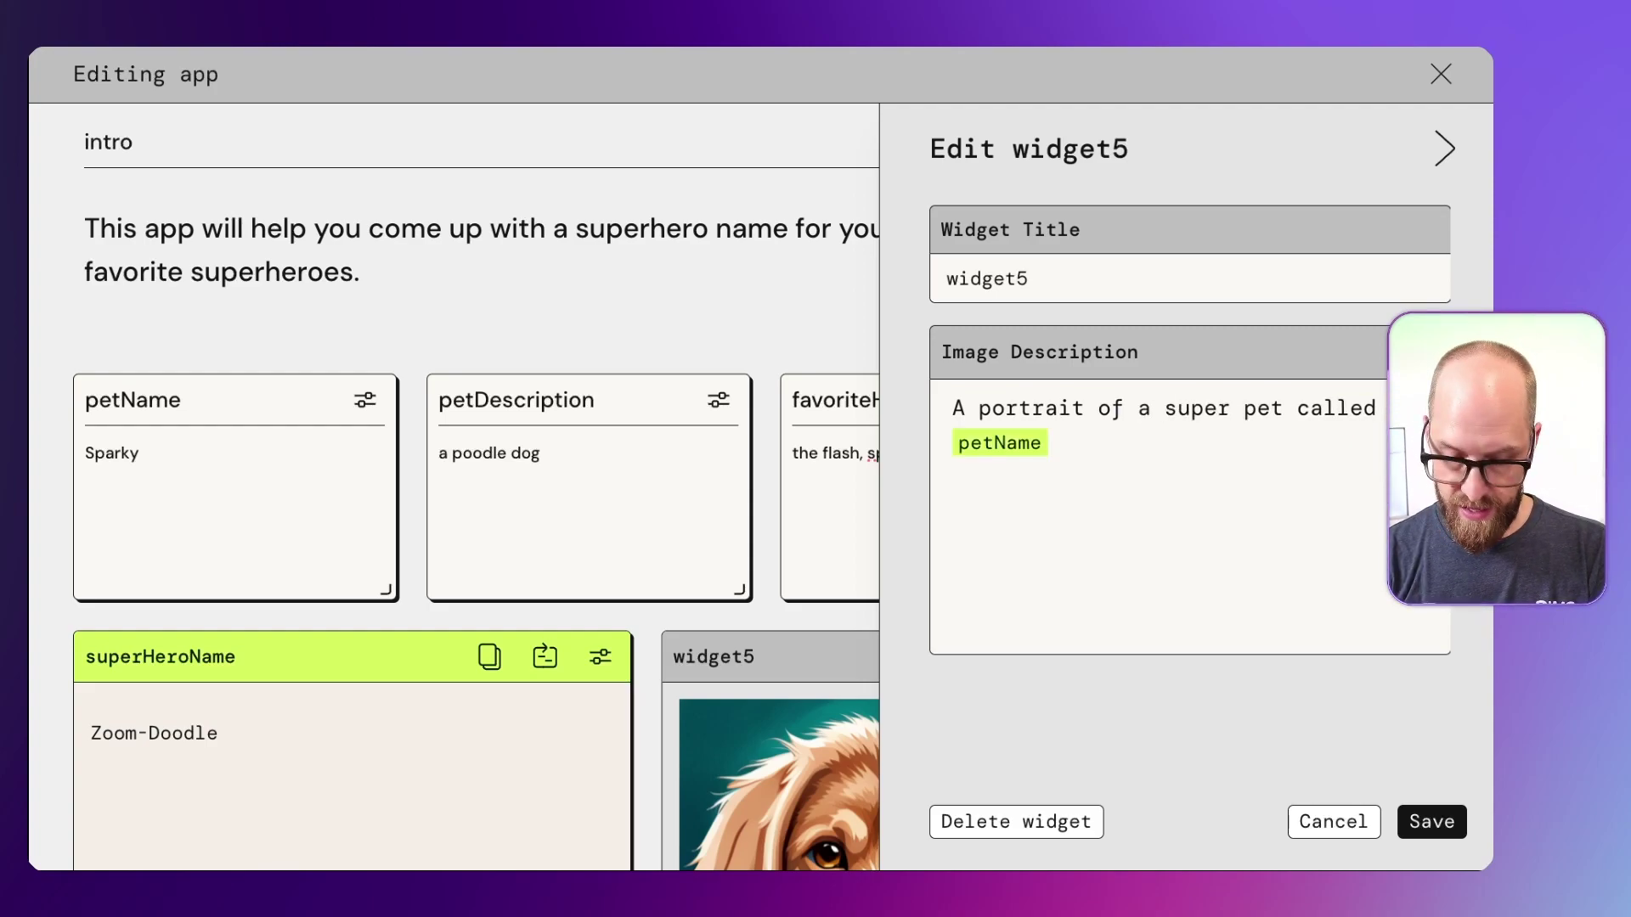
key(BackSpace)
key(BackSpace)
text(ero p)
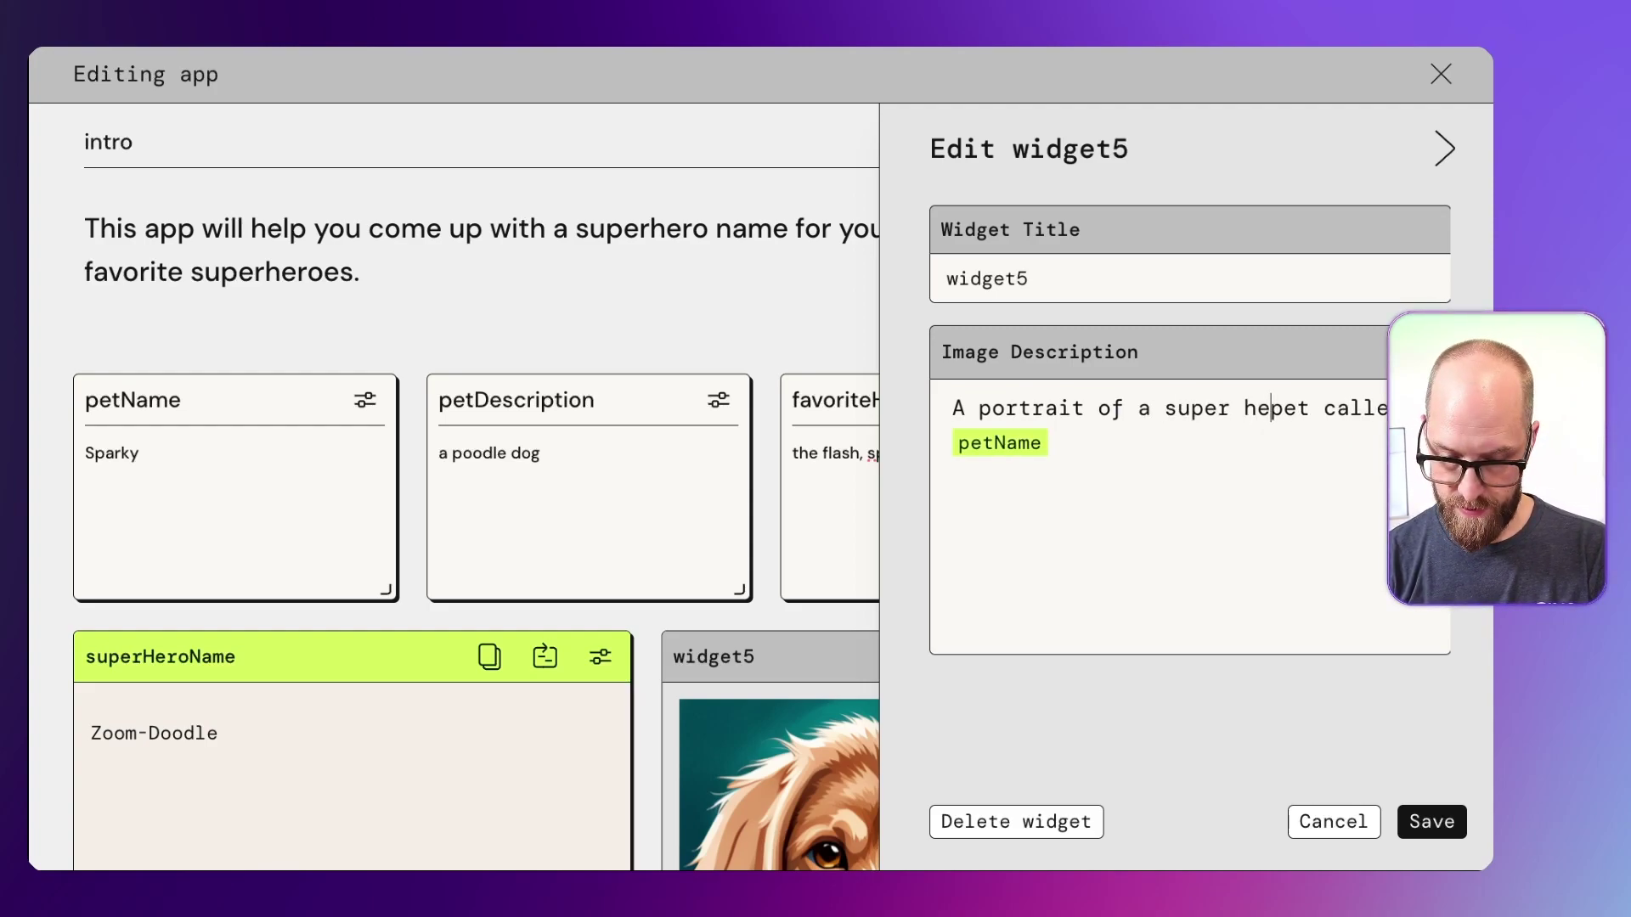
text(et called )
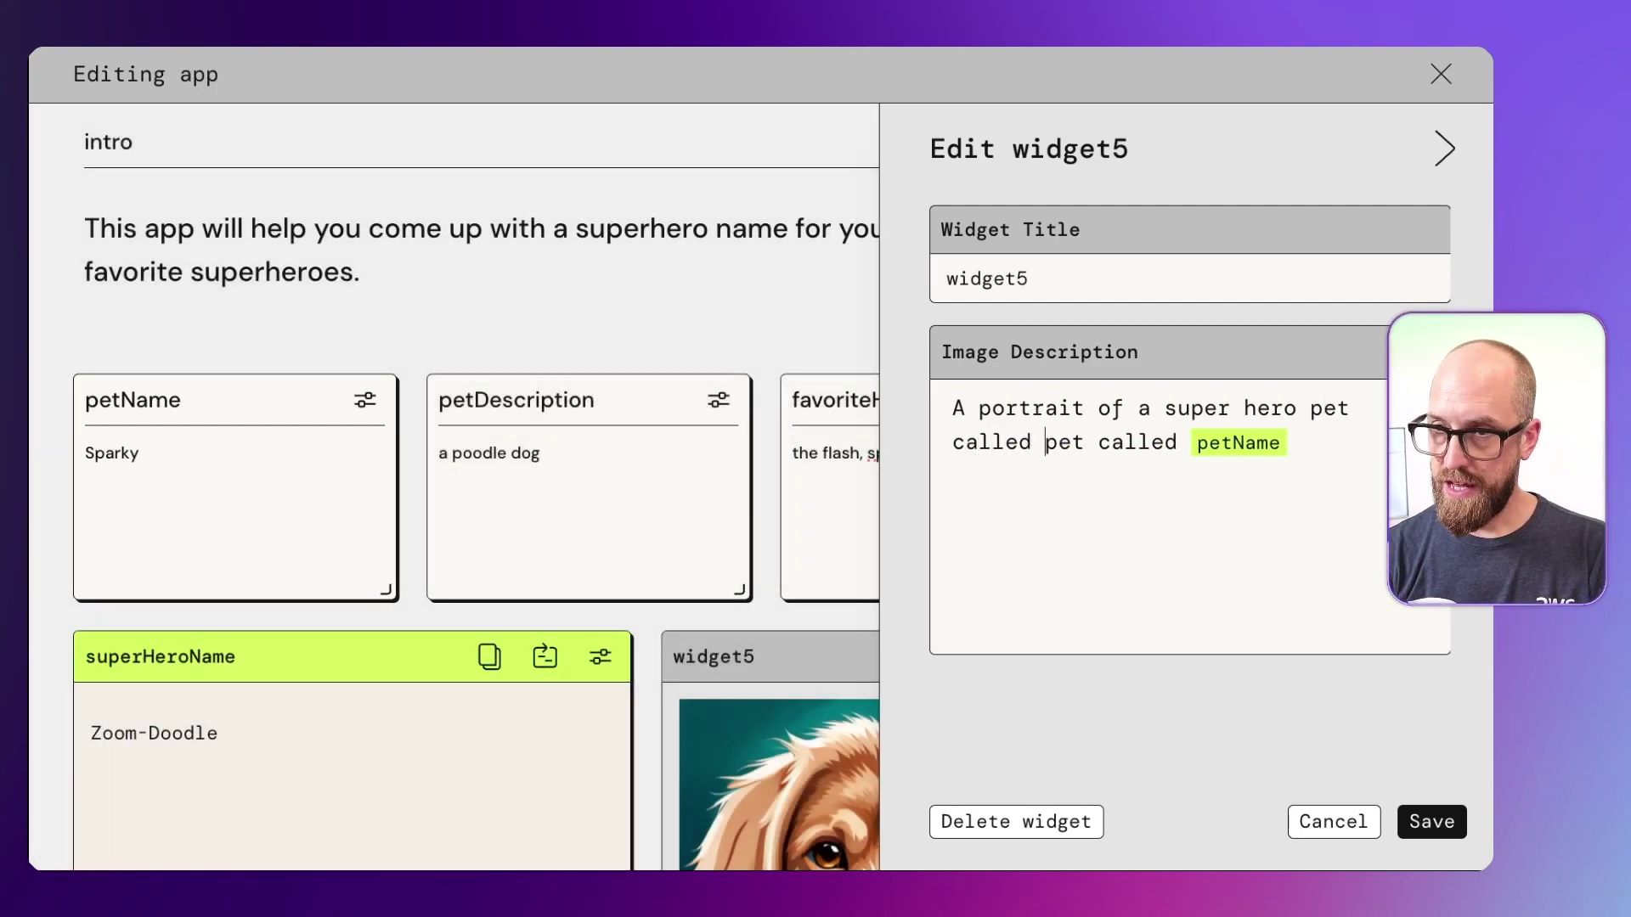
text(@)
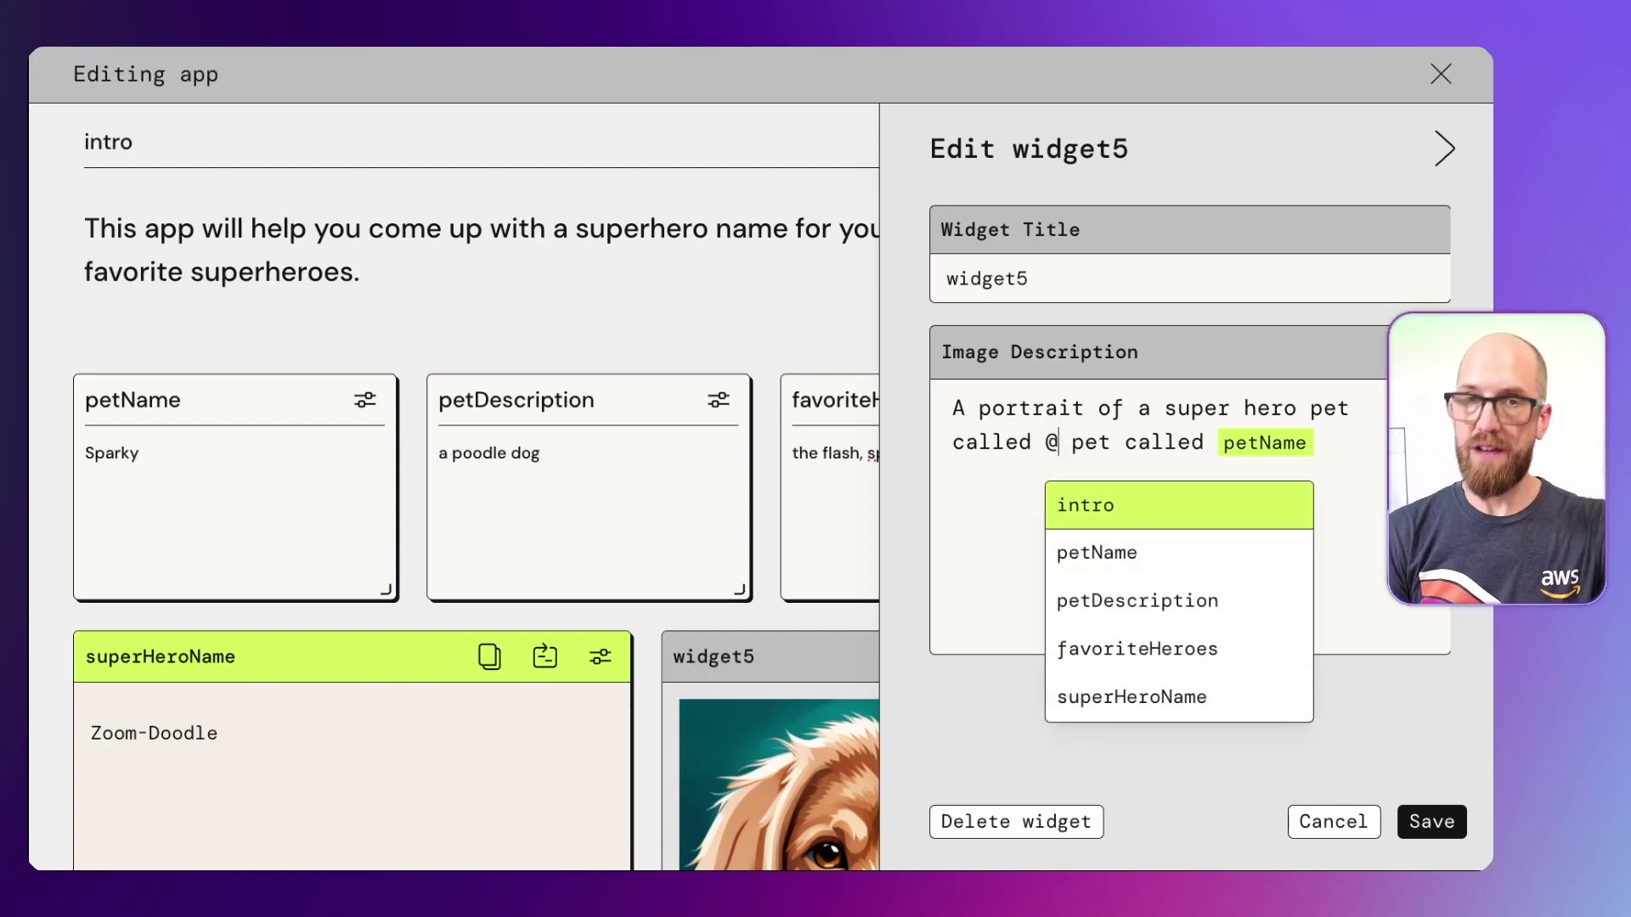
Reference superHeroName in place of the old petName text, save, and make the card taller
click(1227, 713)
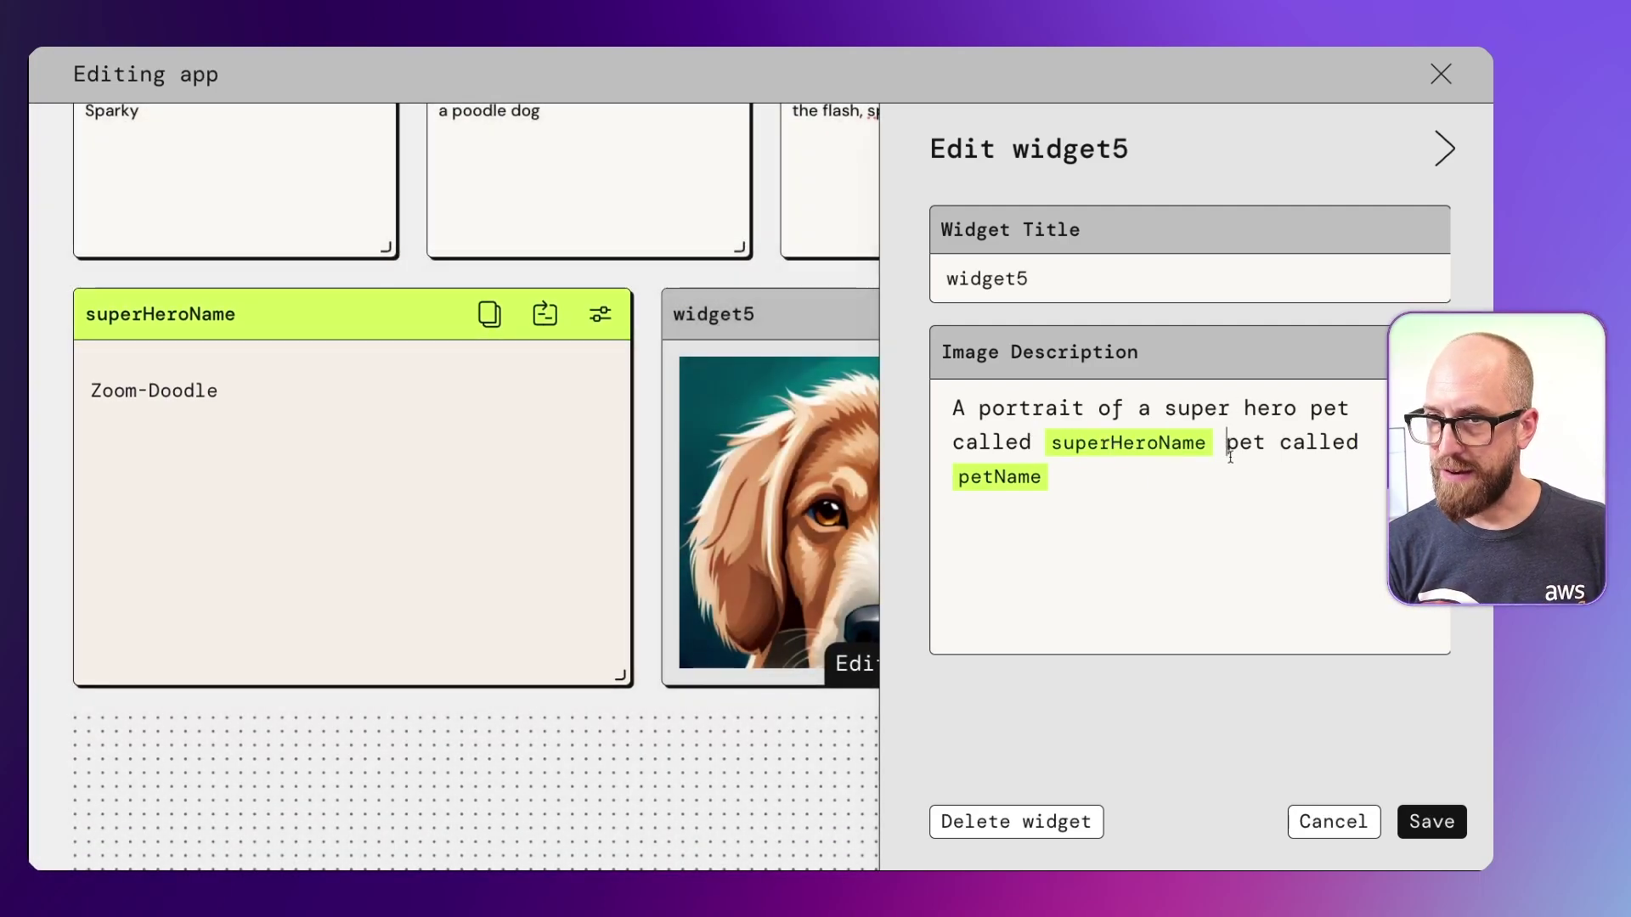
drag(1224, 449, 1230, 463)
key(BackSpace)
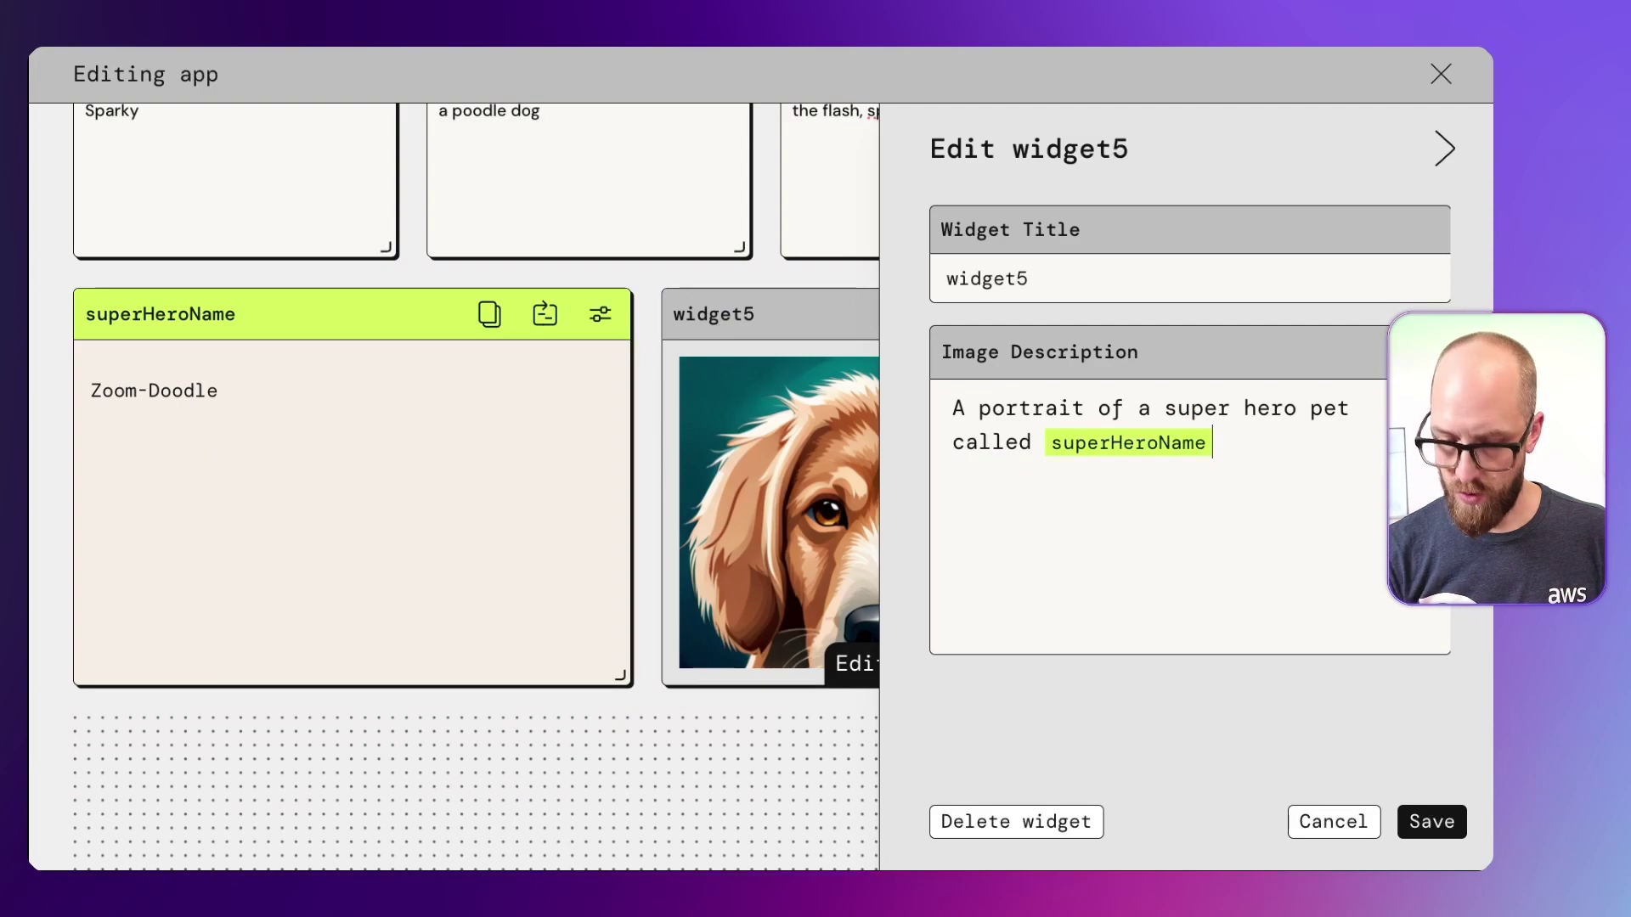
text(.)
click(1426, 817)
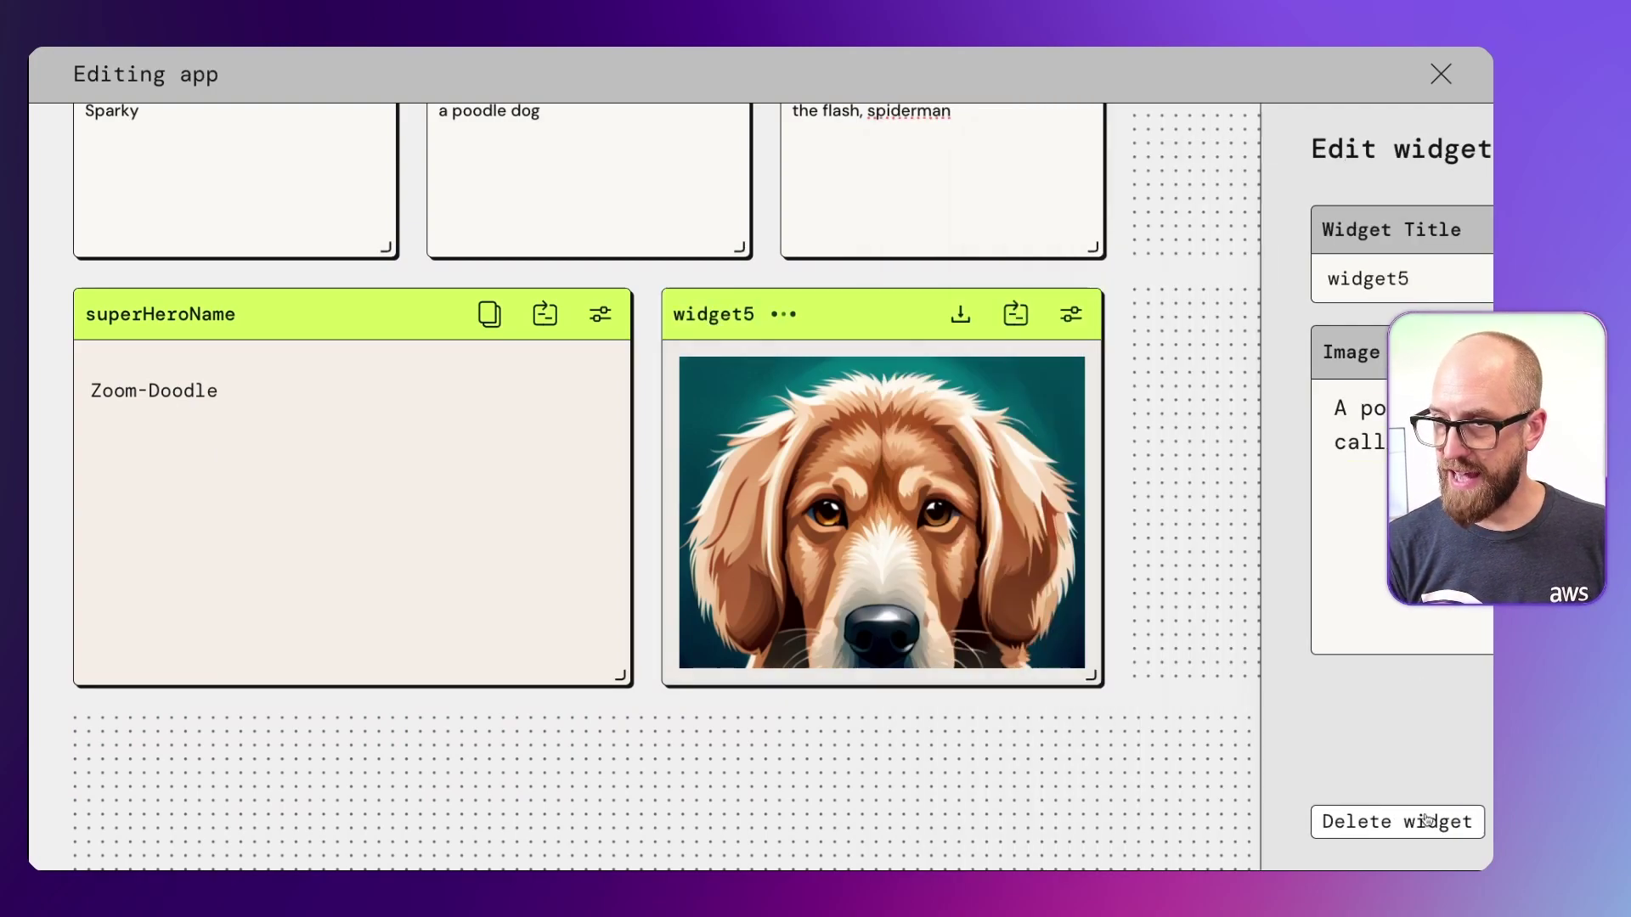
drag(1093, 677, 1094, 755)
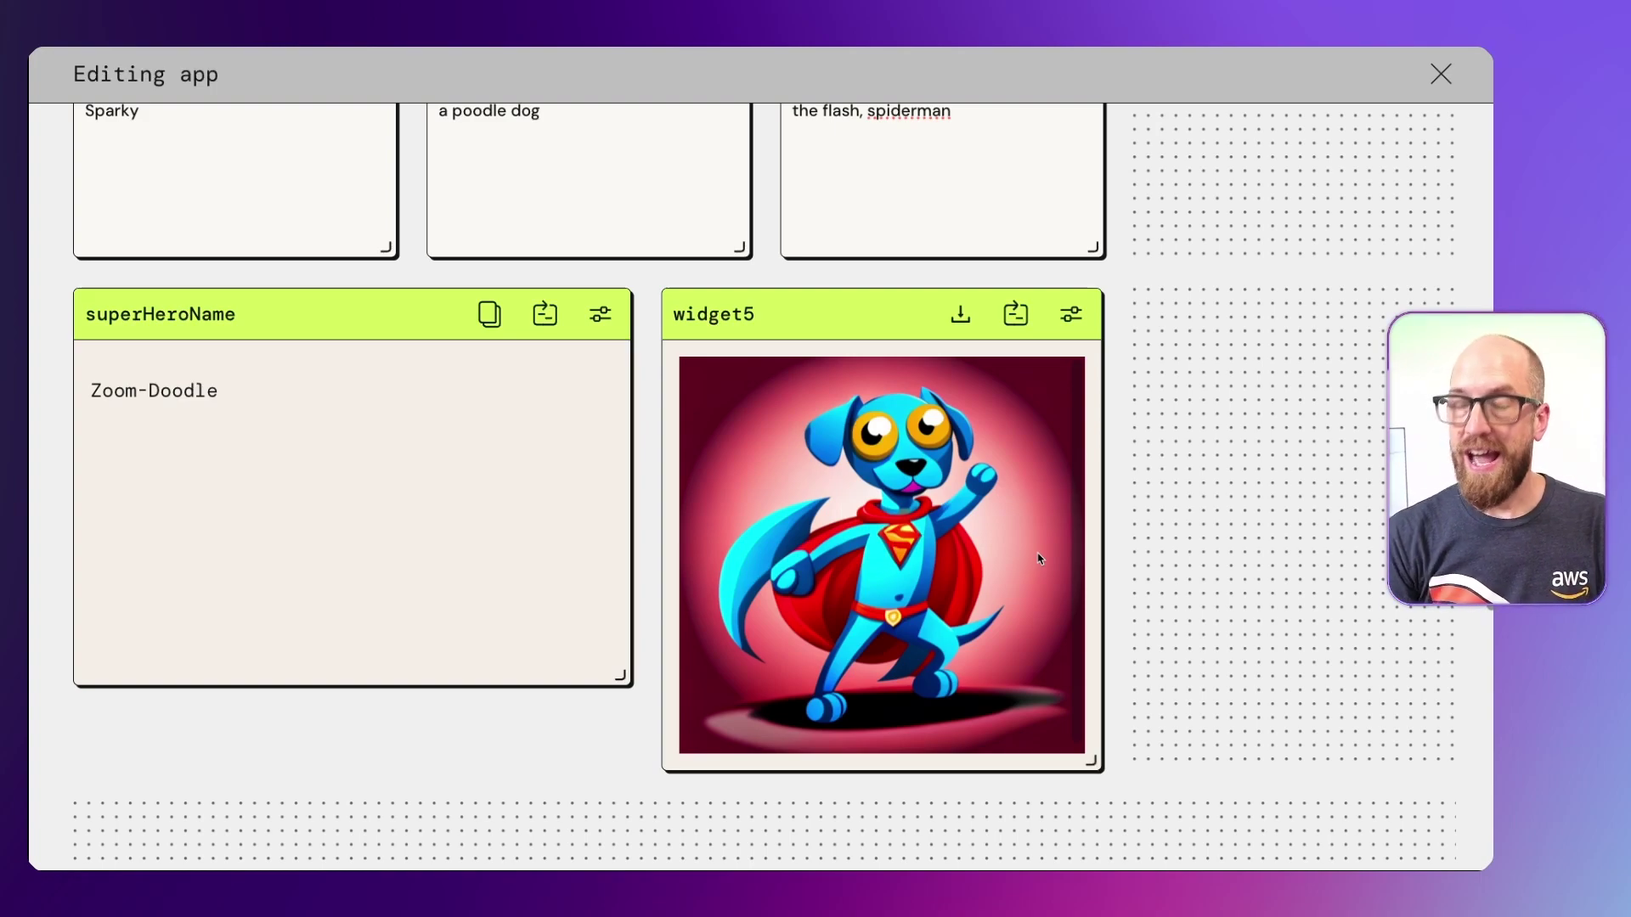
Review the superHeroName widget's prompt settings, then return down to the caped dog image
scroll(1038, 558, up, 3)
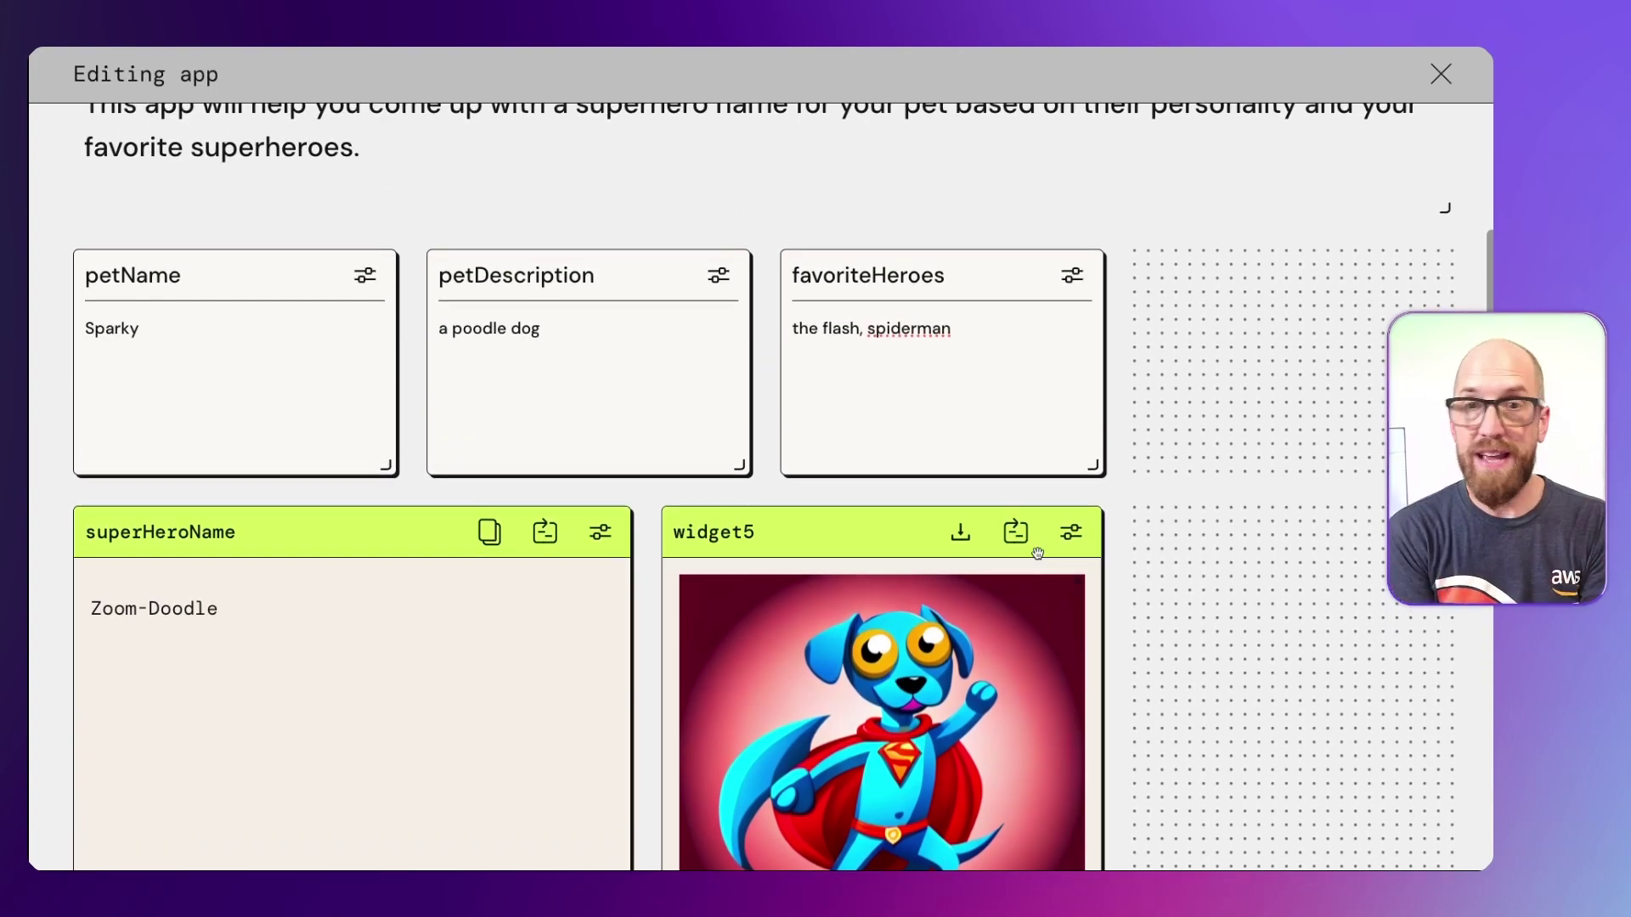
click(600, 532)
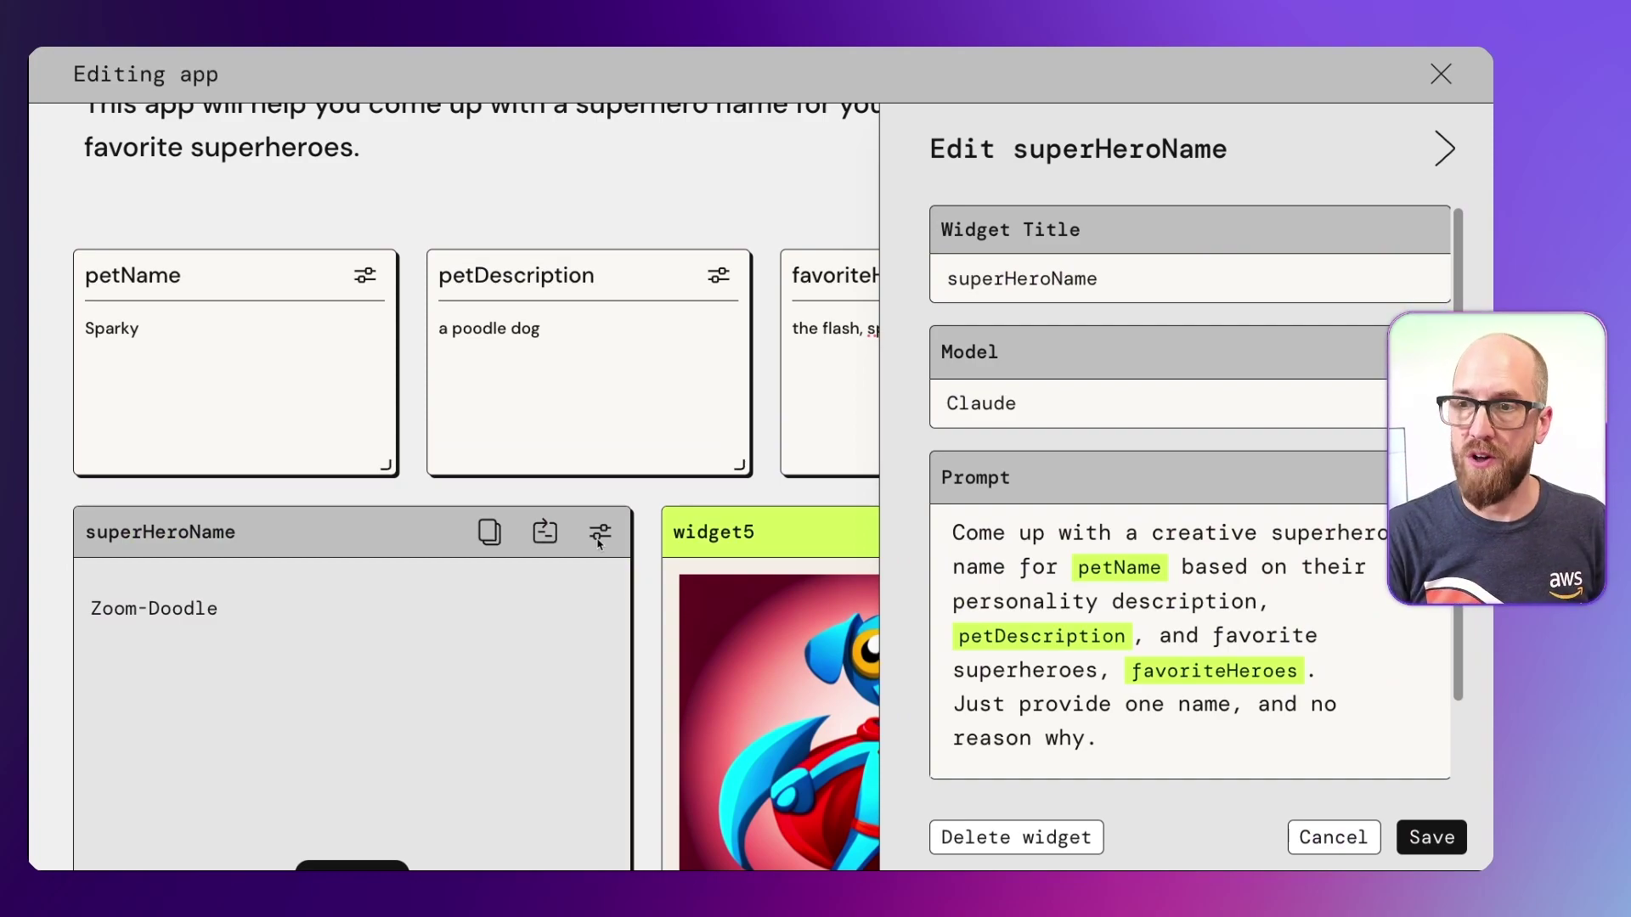
click(1445, 150)
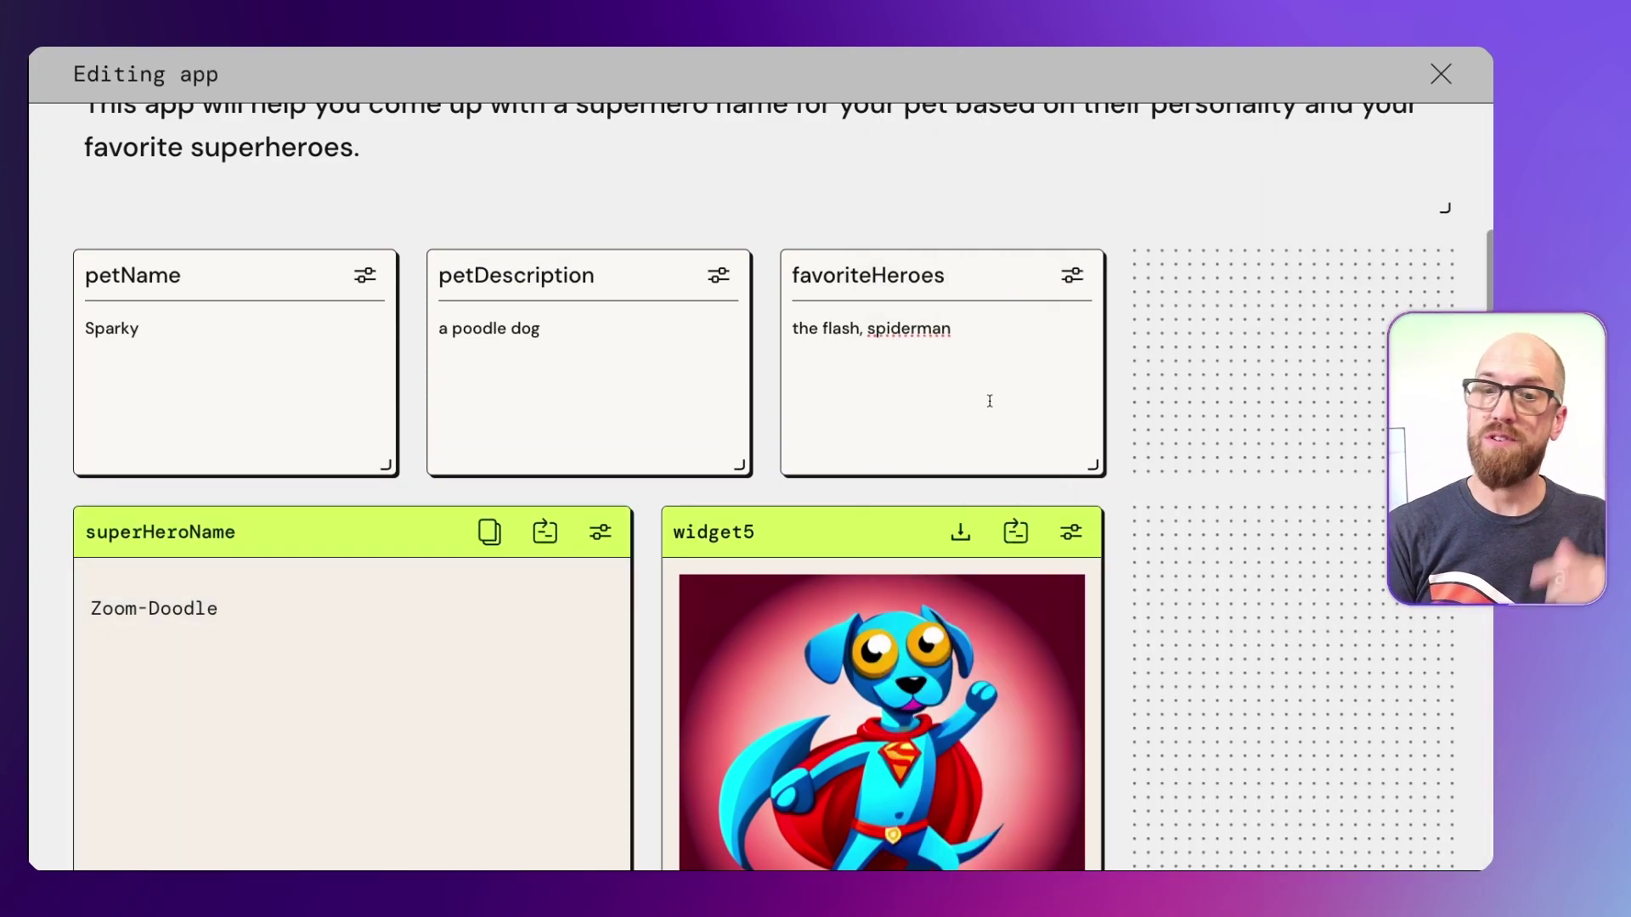
scroll(473, 671, down, 2)
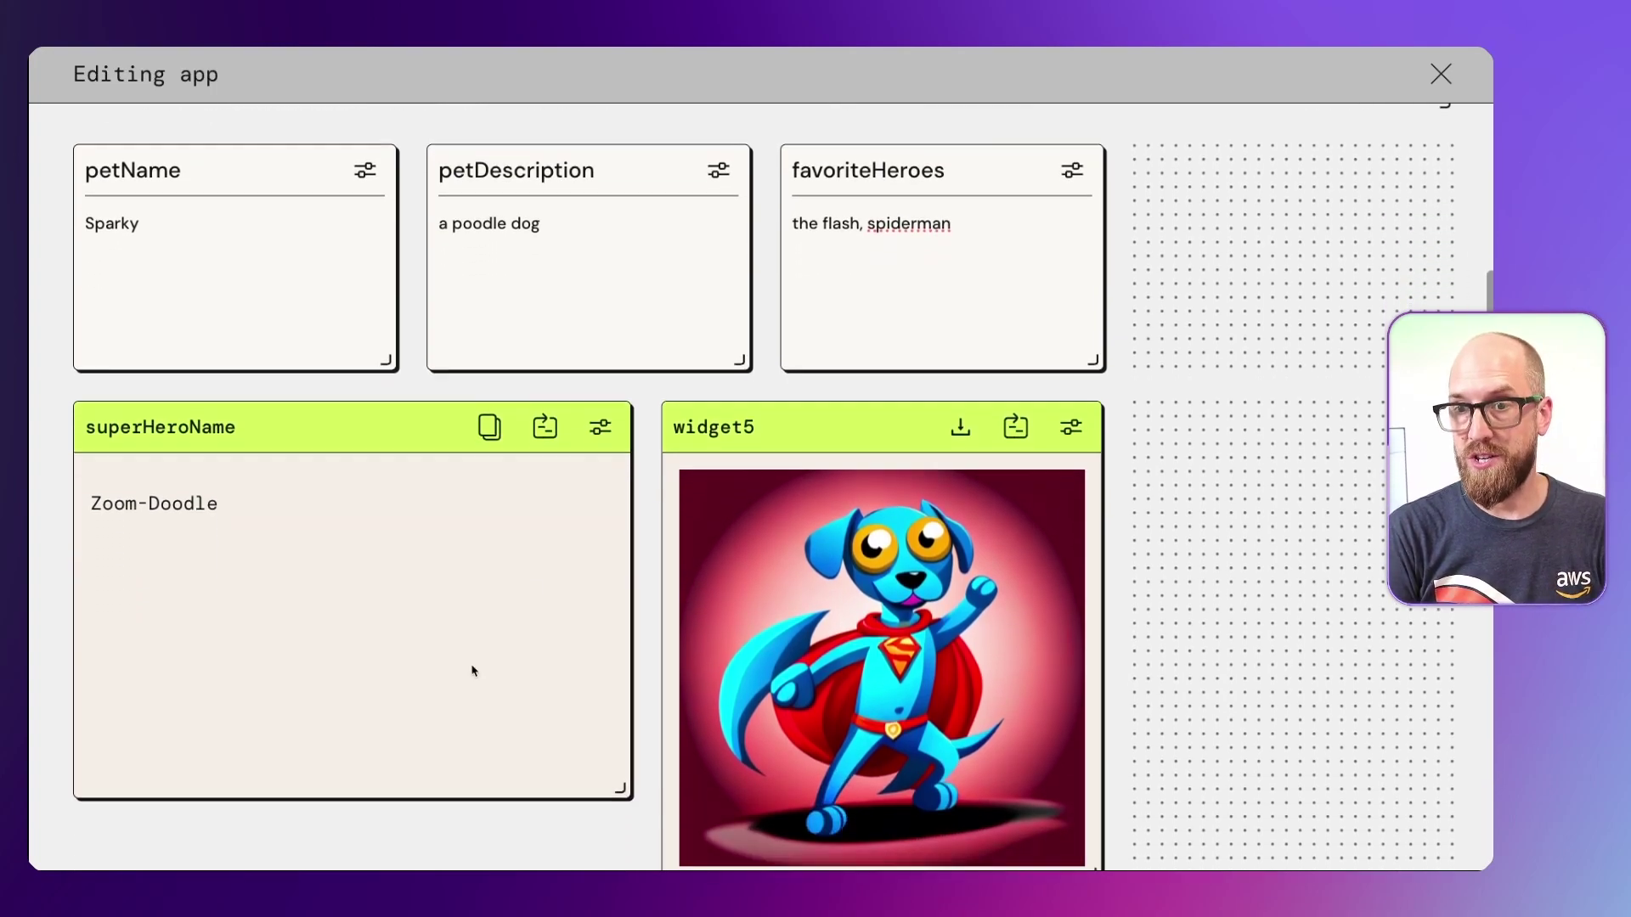
scroll(473, 671, down, 1)
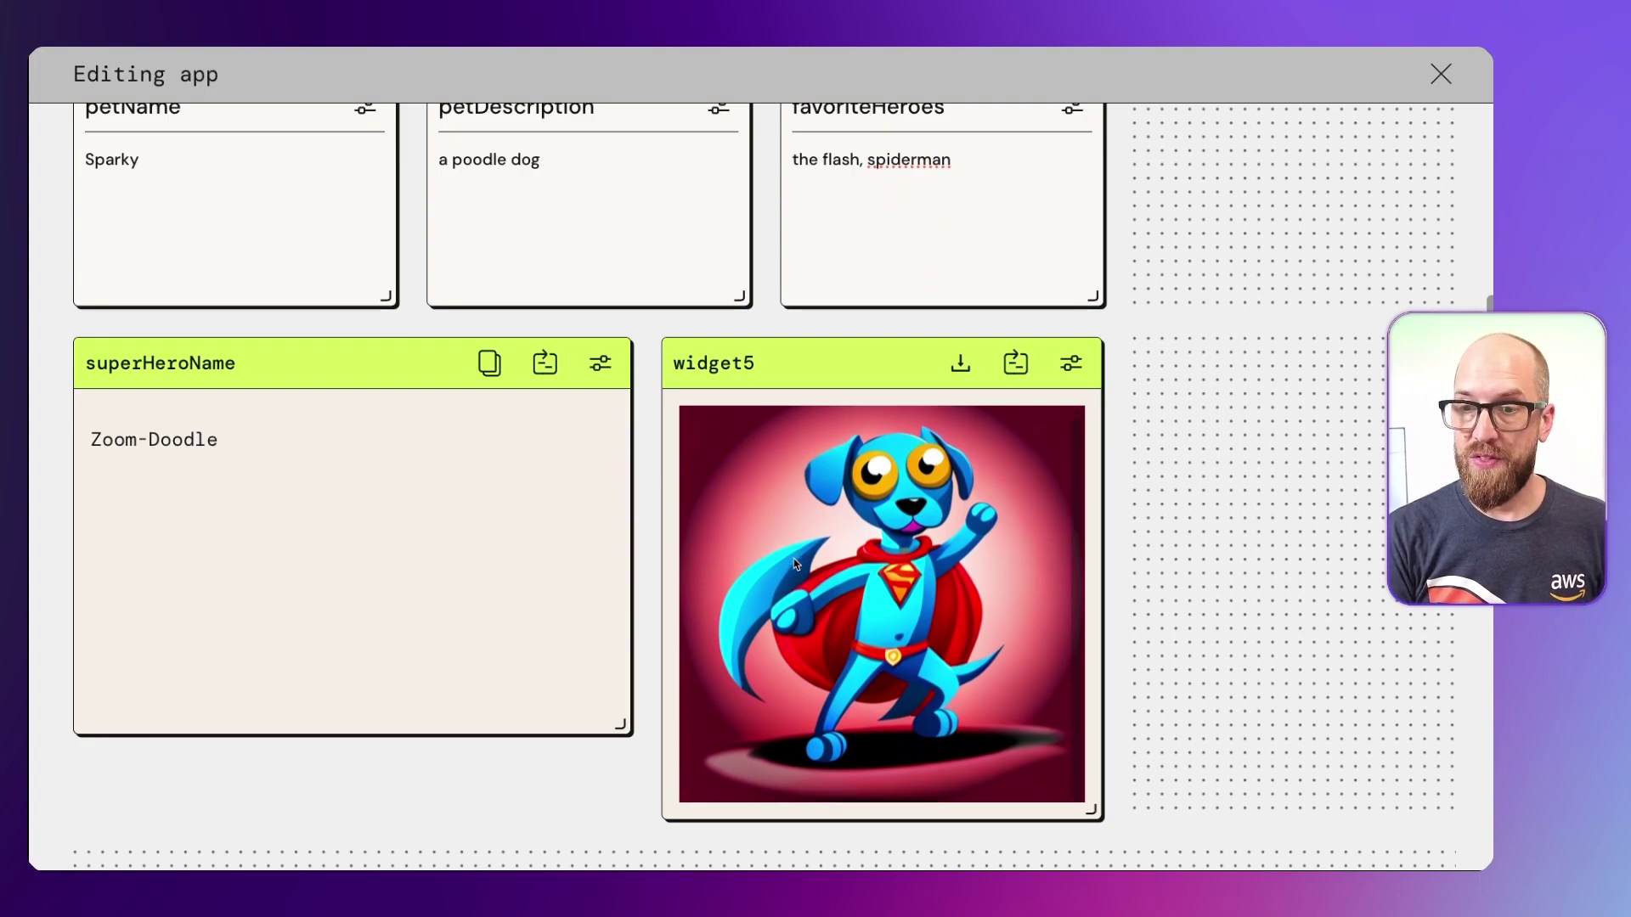
Begin adding a widget beside the dog image, then dismiss the widget-type menu unused
click(1188, 561)
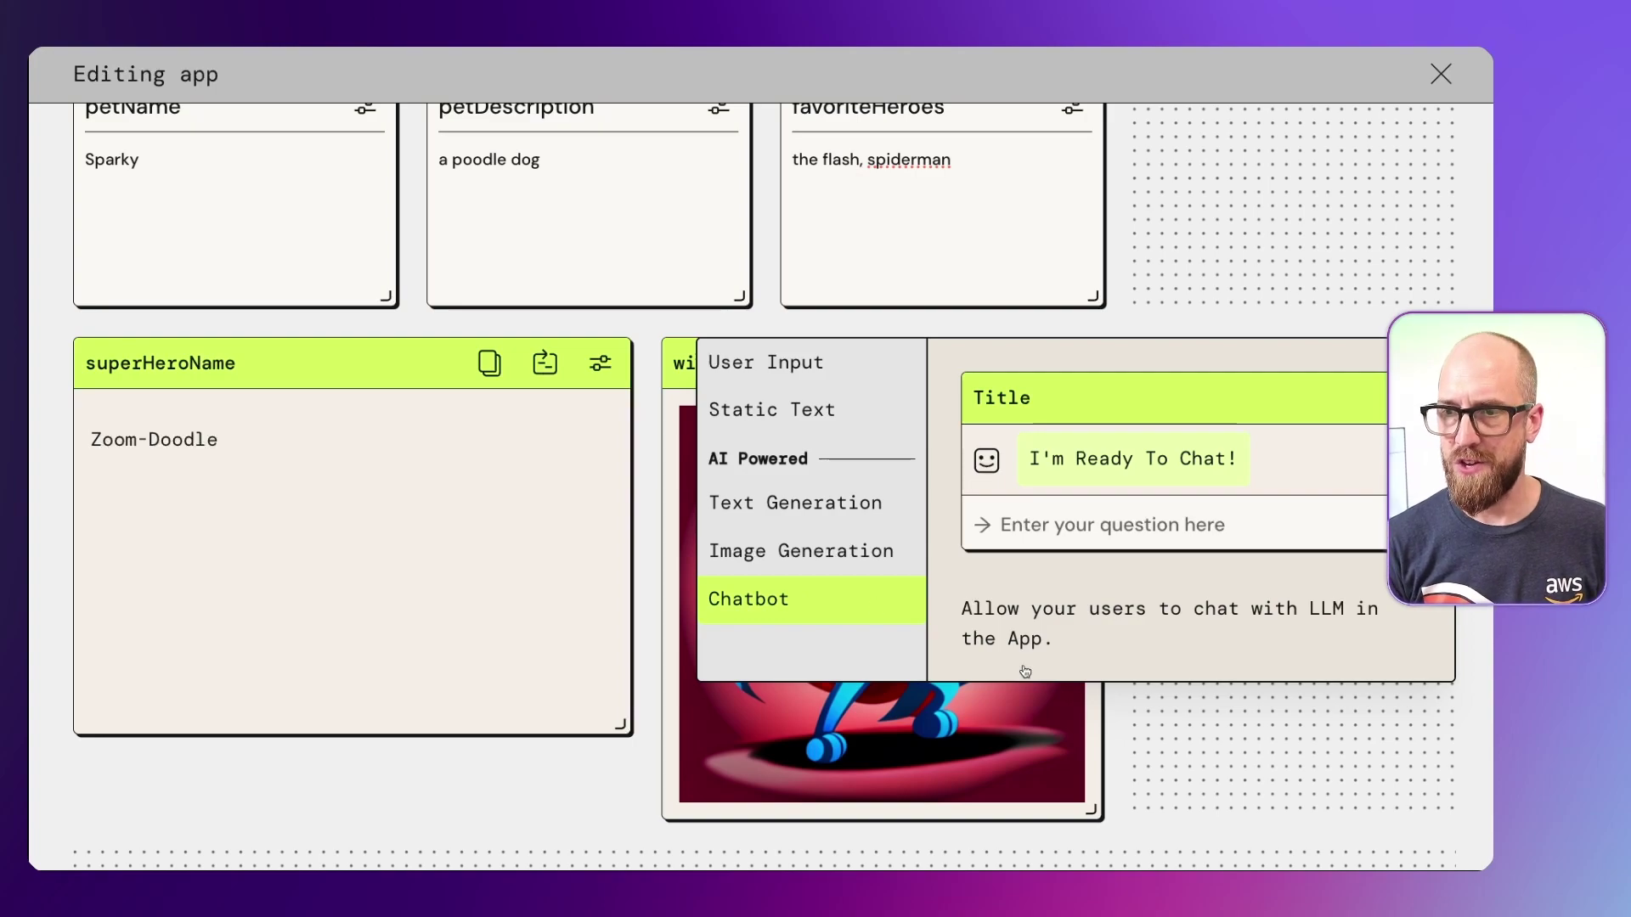
click(1206, 744)
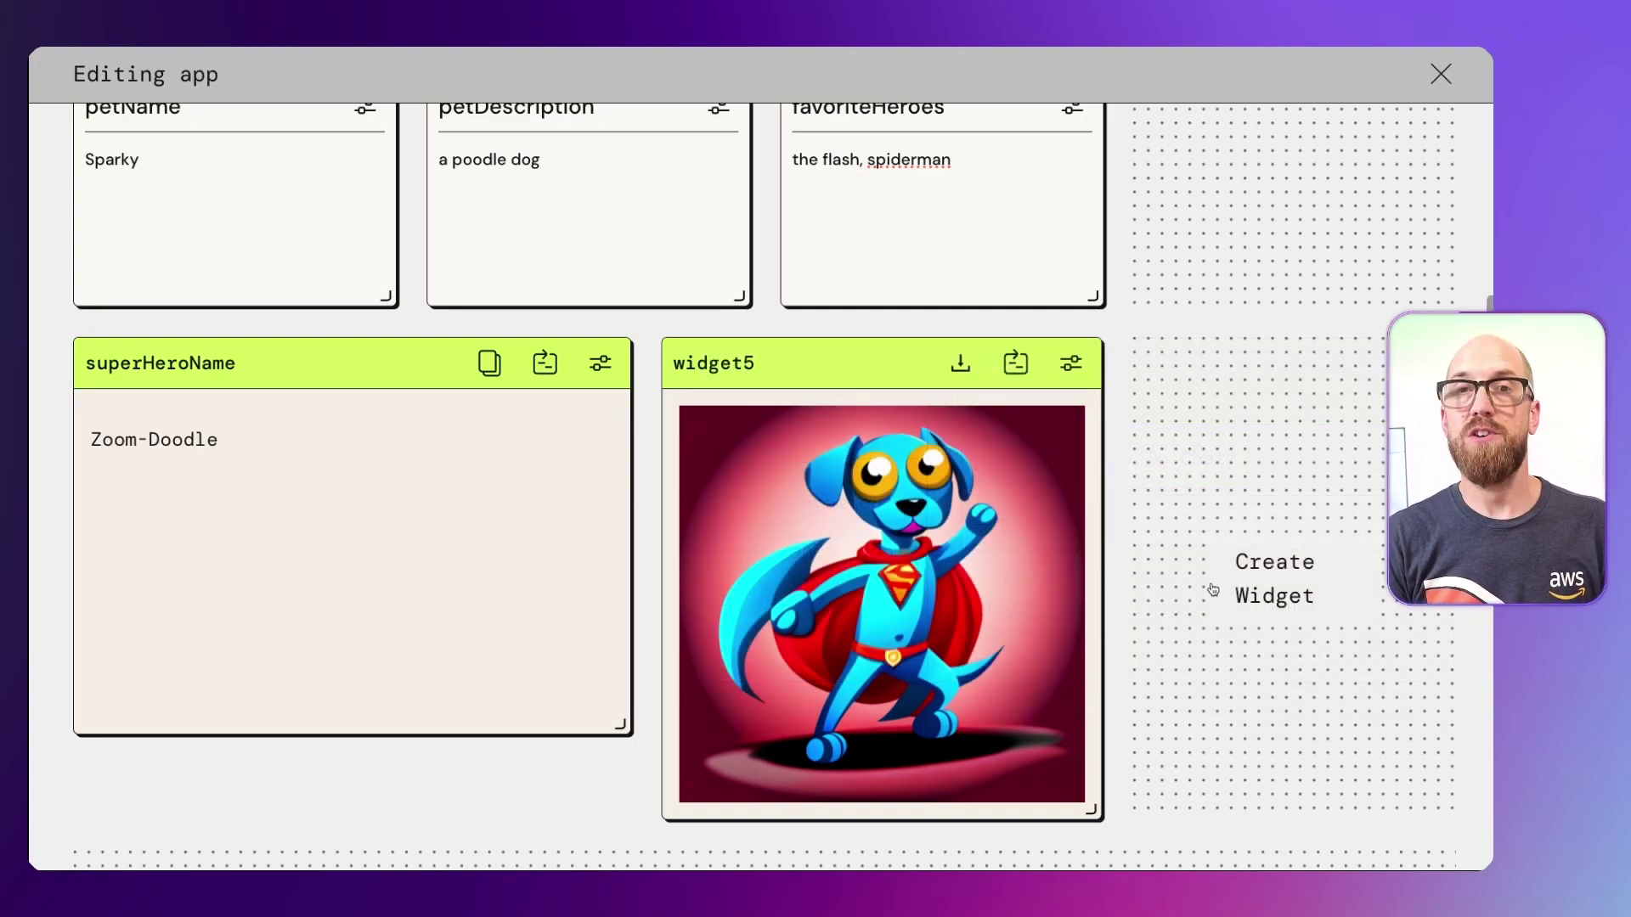
Publish the app via Make public and Share, and copy its link to the clipboard
scroll(1213, 590, up, 5)
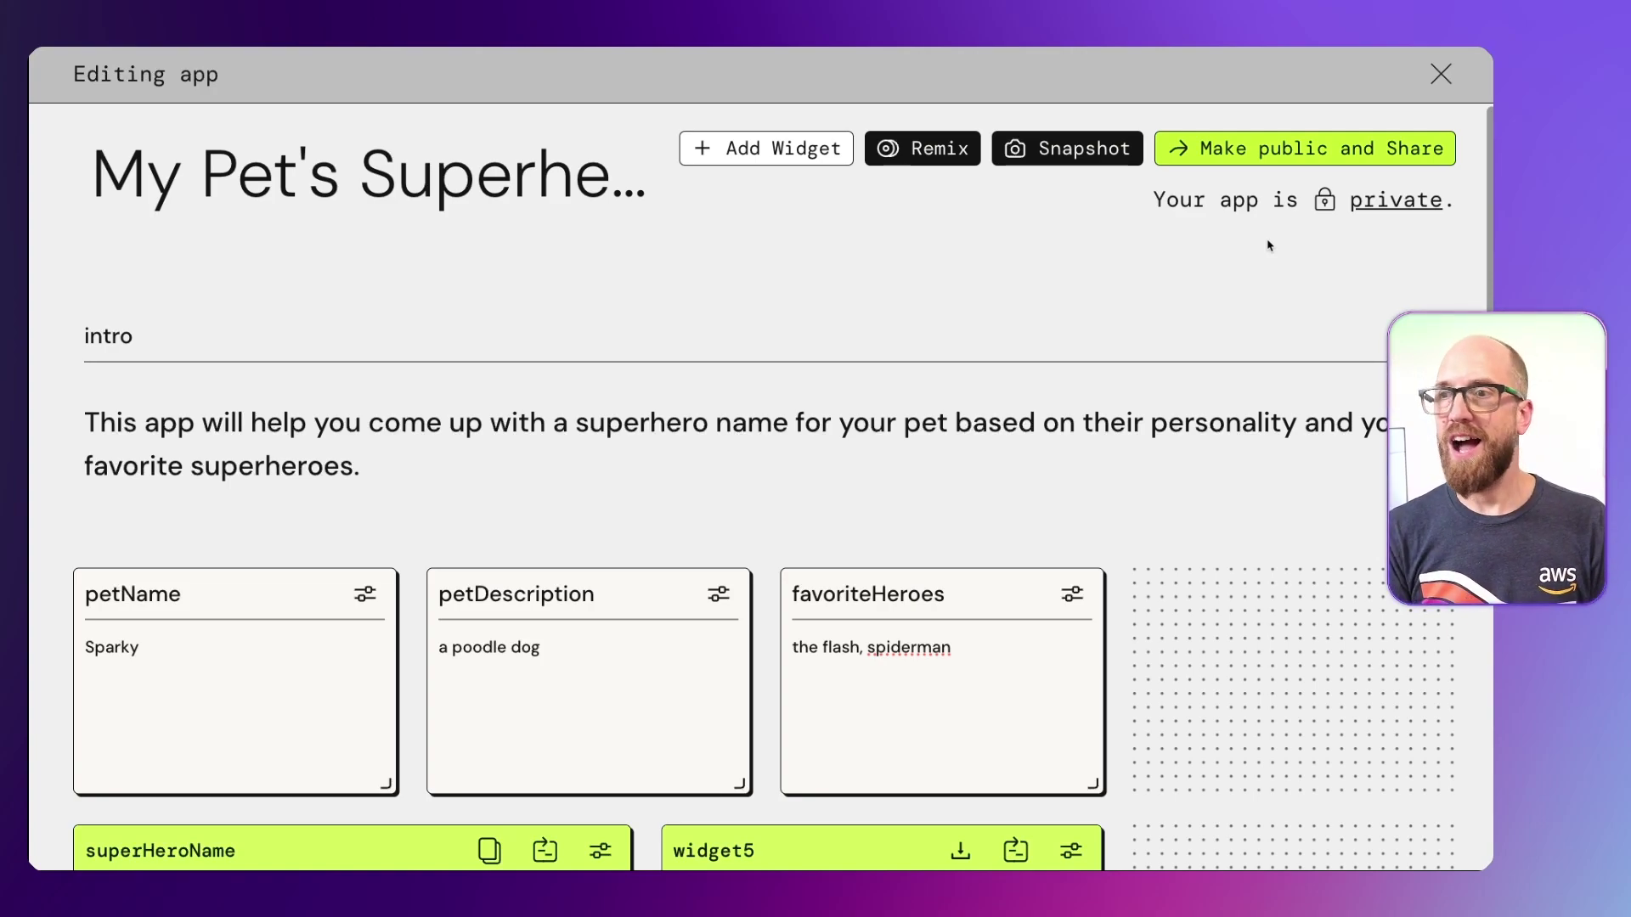
click(1325, 155)
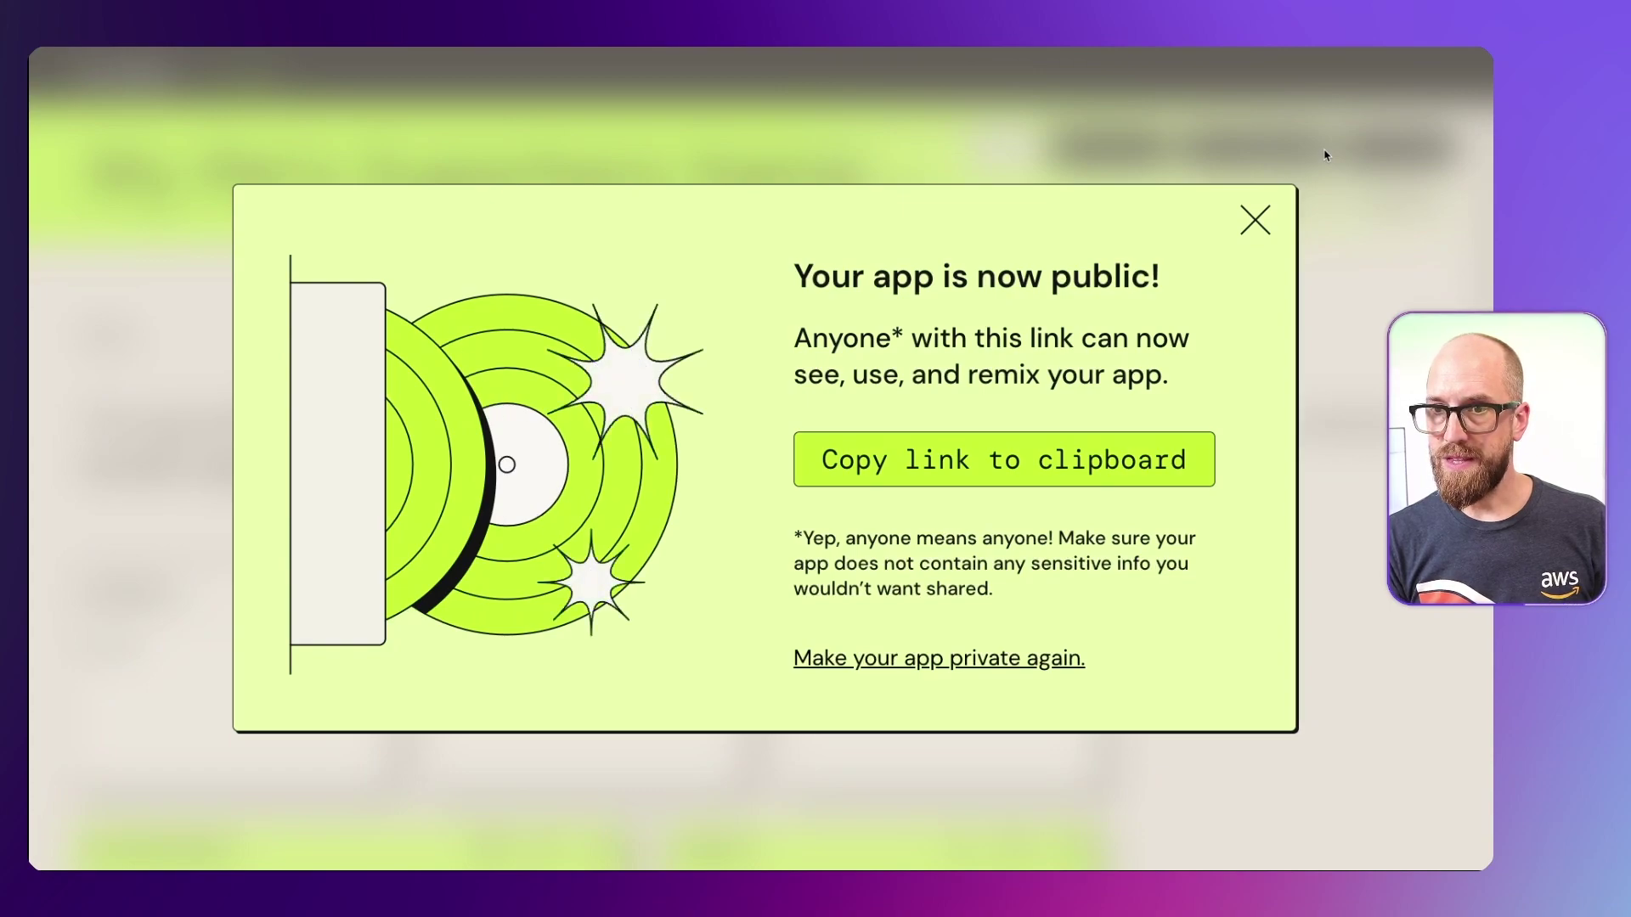
click(1008, 471)
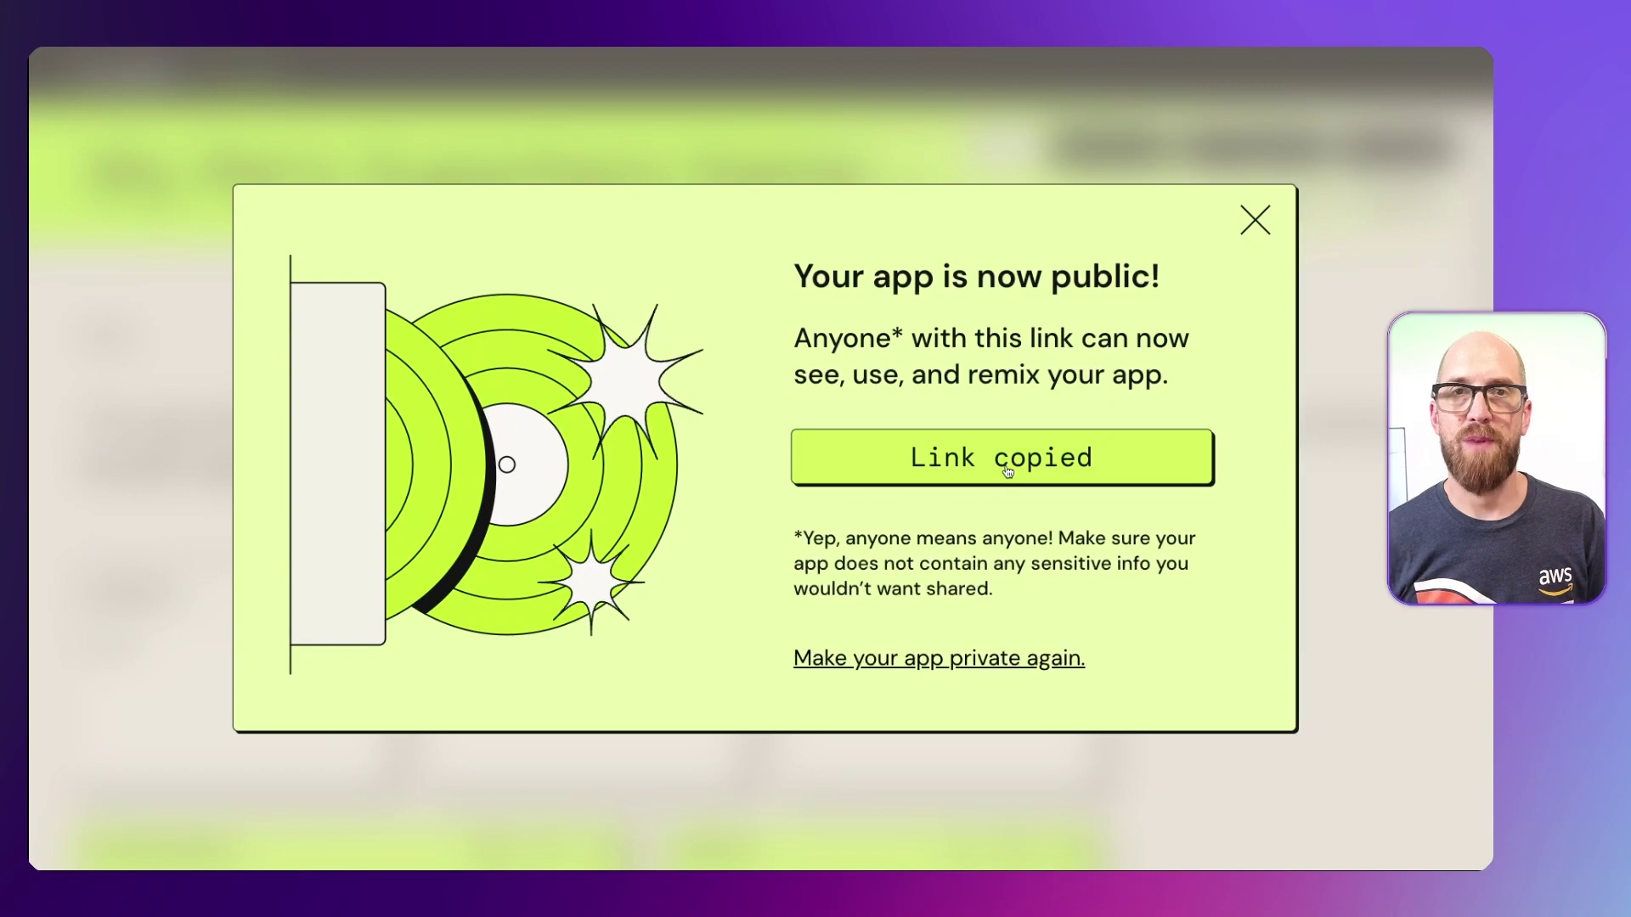